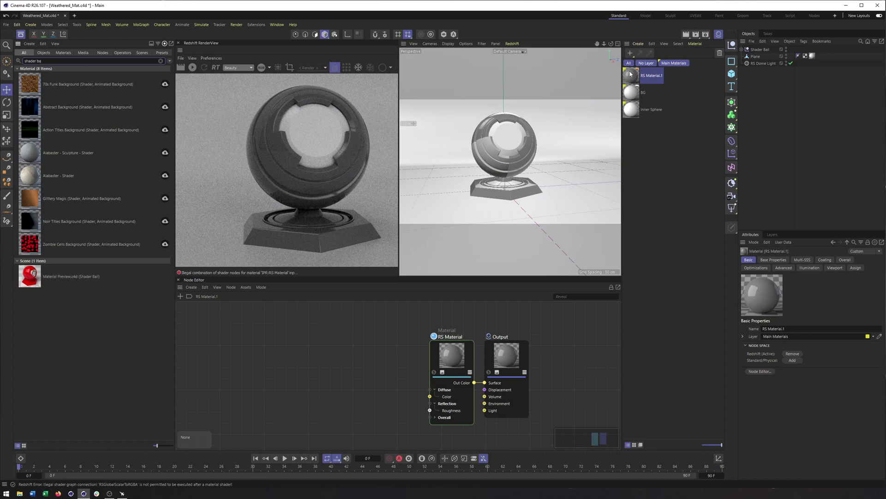
# Check the render settings, then examine the RS Dome Light's object properties and its HDR texture path
pyautogui.click(705, 34)
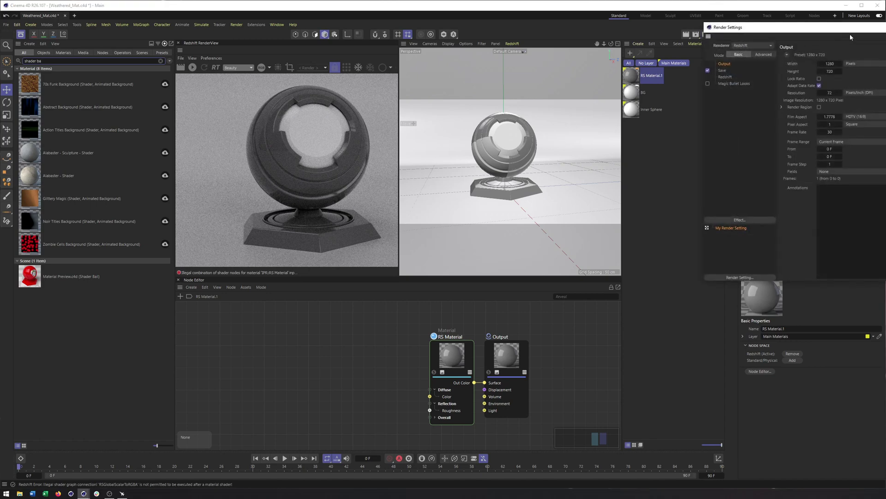
pyautogui.click(885, 27)
pyautogui.click(767, 64)
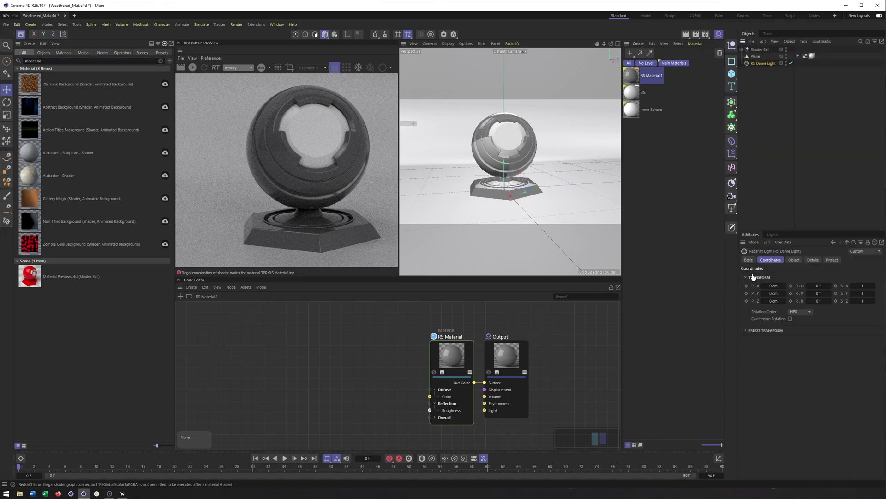
pyautogui.click(794, 260)
pyautogui.click(835, 357)
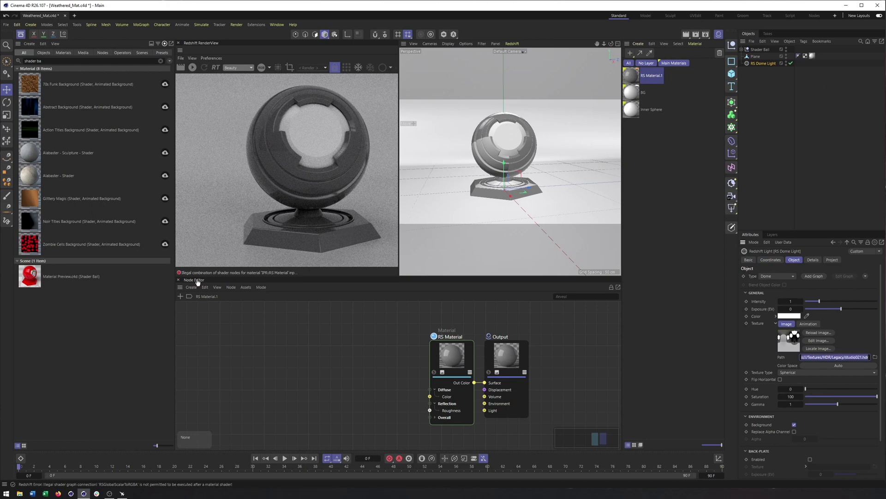
# Start the interactive Redshift render with a closer framing of the shader ball
pyautogui.click(230, 272)
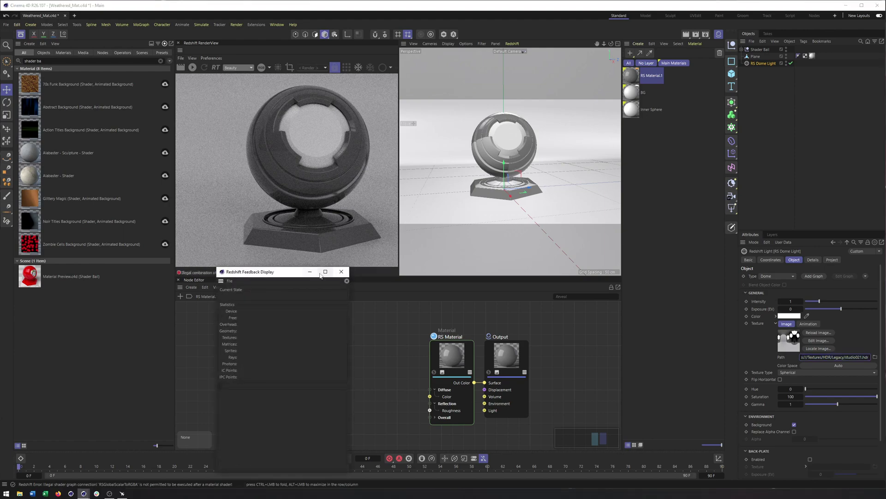
pyautogui.click(343, 271)
pyautogui.click(192, 68)
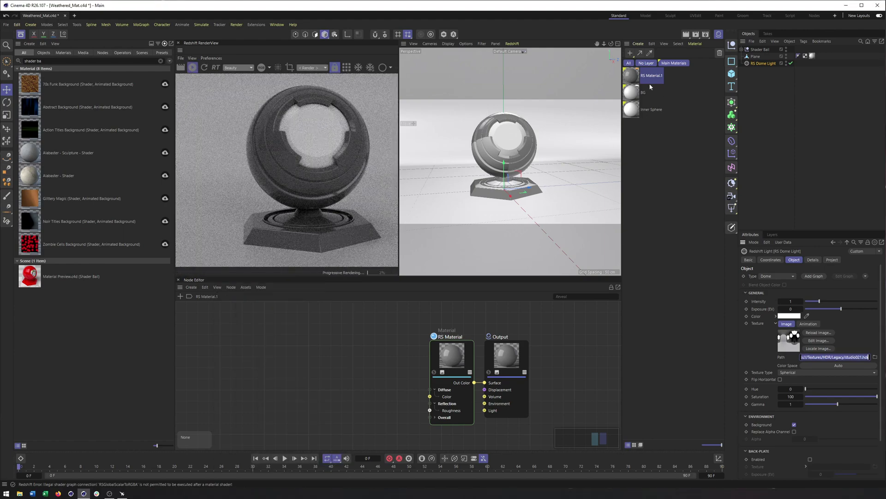
pyautogui.keyDown('alt'); pyautogui.moveTo(513, 159); pyautogui.dragTo(515, 169, button='middle'); pyautogui.keyUp('alt')
pyautogui.keyDown('alt'); pyautogui.moveTo(516, 168); pyautogui.dragTo(537, 168, button='right'); pyautogui.keyUp('alt')
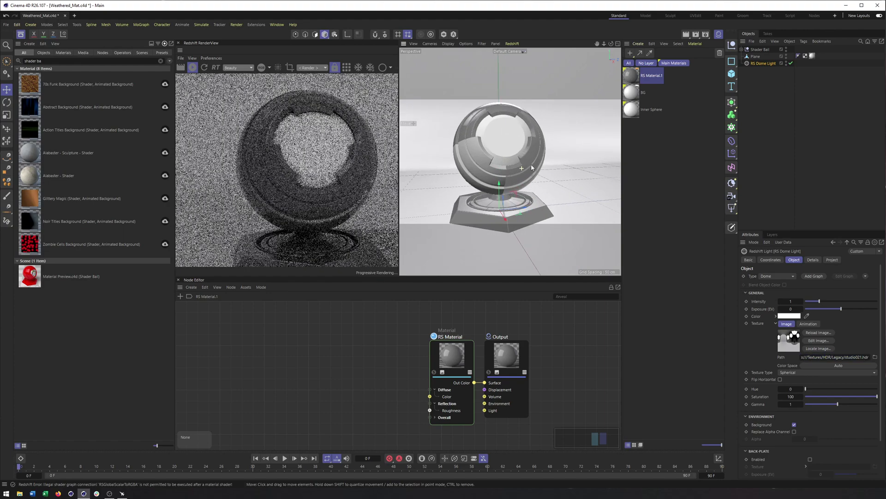
pyautogui.keyDown('alt'); pyautogui.moveTo(536, 168); pyautogui.dragTo(535, 161, button='middle'); pyautogui.keyUp('alt')
# Find the surface Imperfections category by searching "imp" and add si-v1_deposits_08_15cm.png to the material's node graph
pyautogui.moveTo(55, 61); pyautogui.dragTo(2, 37)
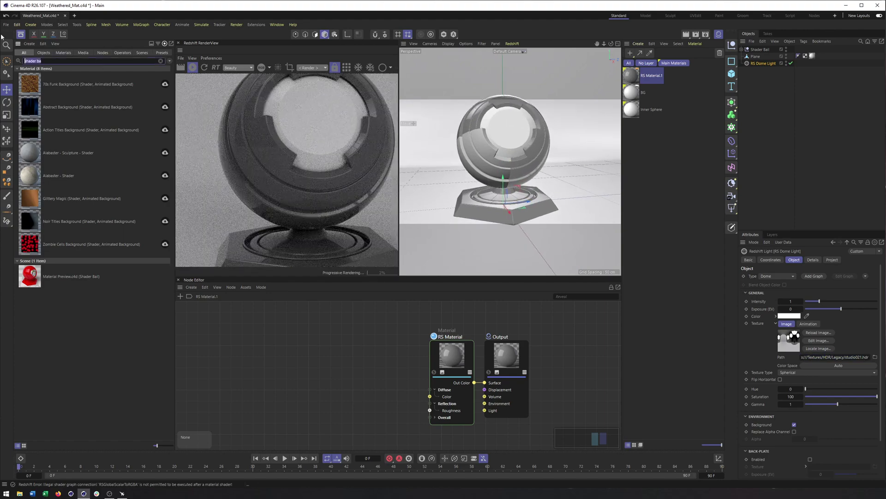
pyautogui.write('imp')
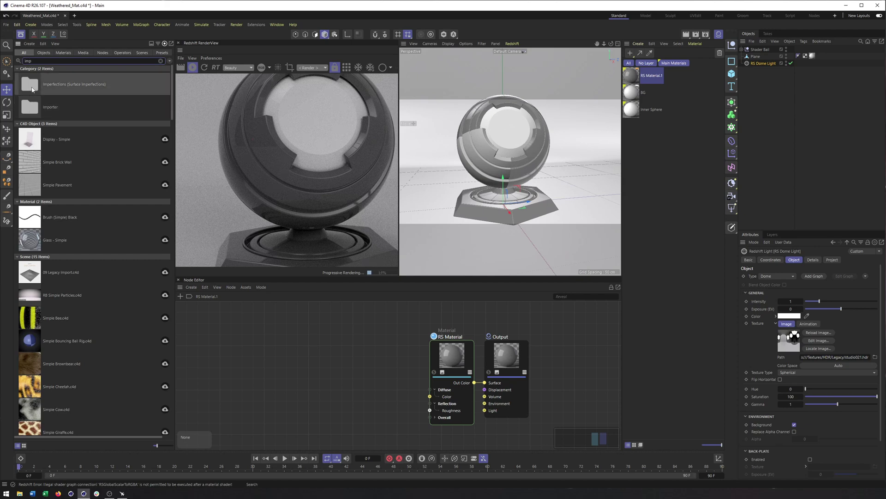
pyautogui.doubleClick(32, 89)
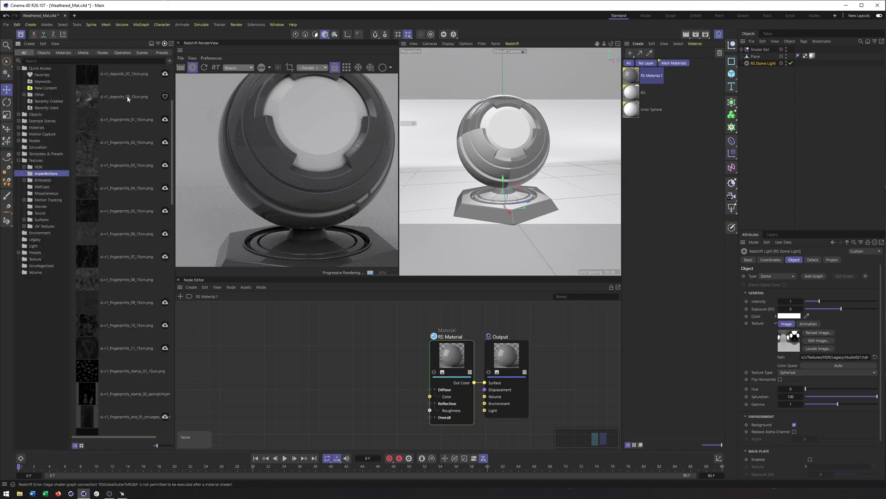
pyautogui.scroll(-10, 128, 99)
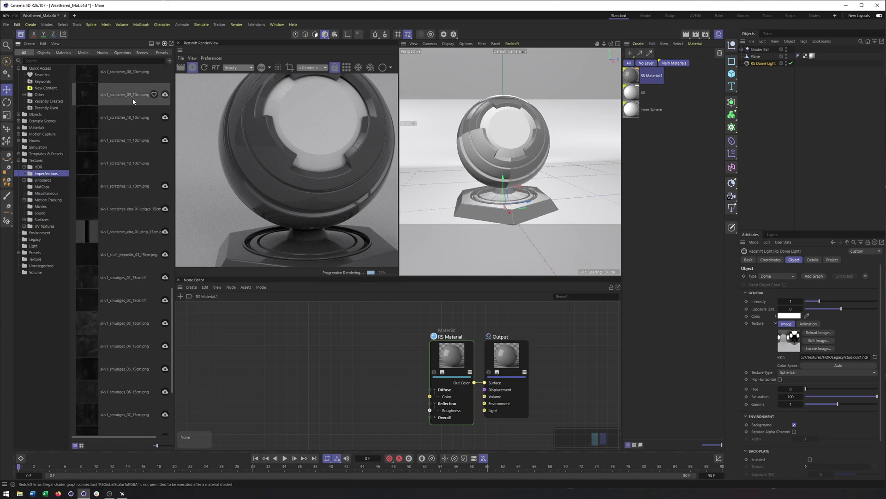
pyautogui.scroll(15, 133, 106)
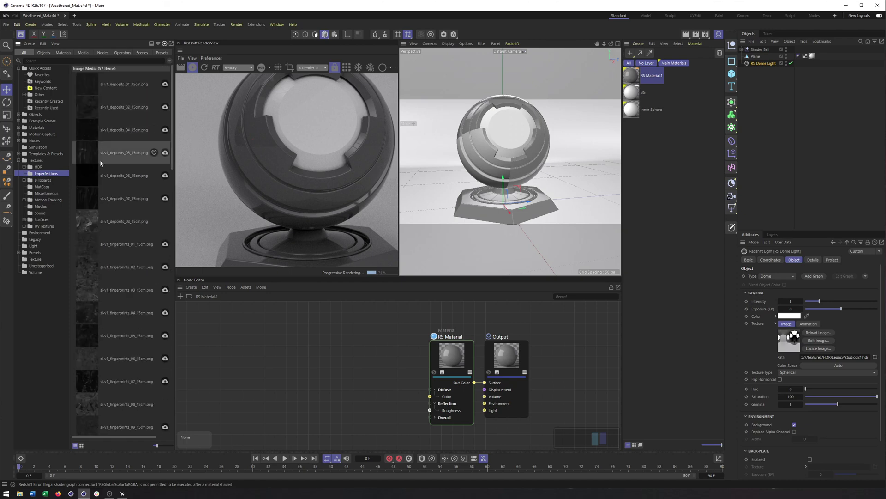
pyautogui.moveTo(89, 221); pyautogui.dragTo(336, 323)
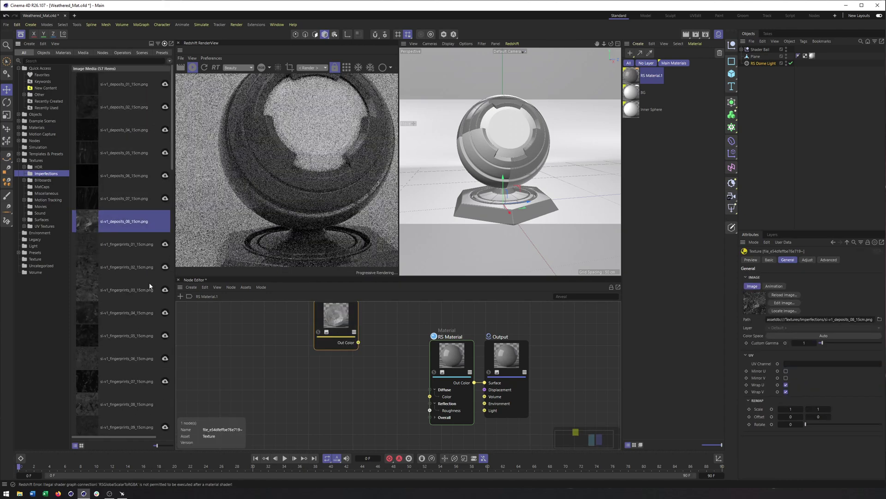
# Add si-v1_fingerprints_07_15cm.png to the node graph and arrange the deposits texture node directly above it
pyautogui.scroll(-2, 114, 280)
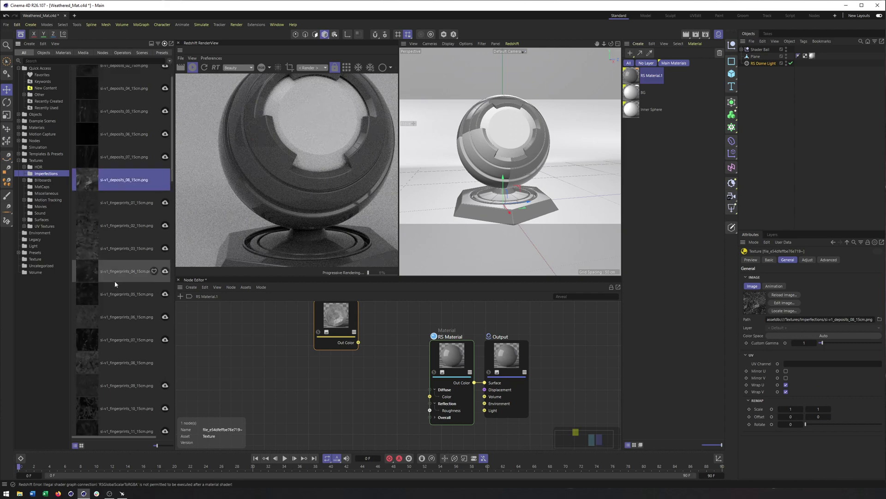
pyautogui.scroll(-4, 115, 281)
pyautogui.moveTo(91, 256); pyautogui.dragTo(326, 388)
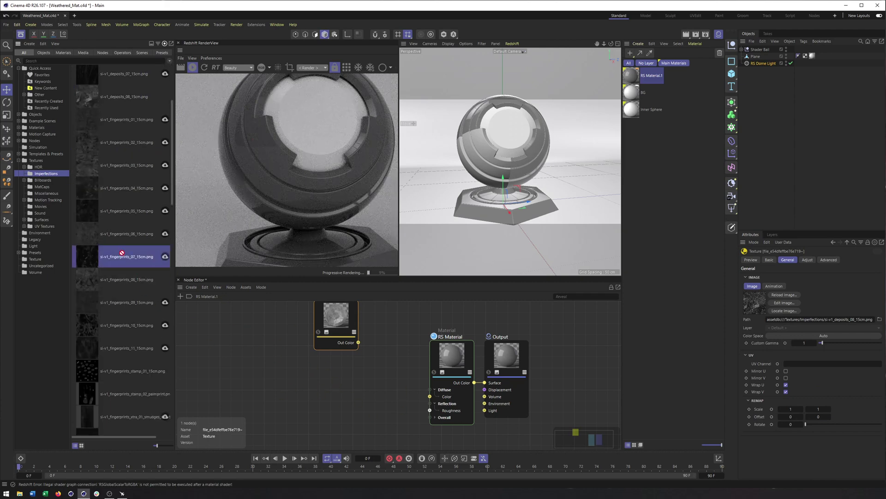
pyautogui.moveTo(122, 253); pyautogui.dragTo(347, 387)
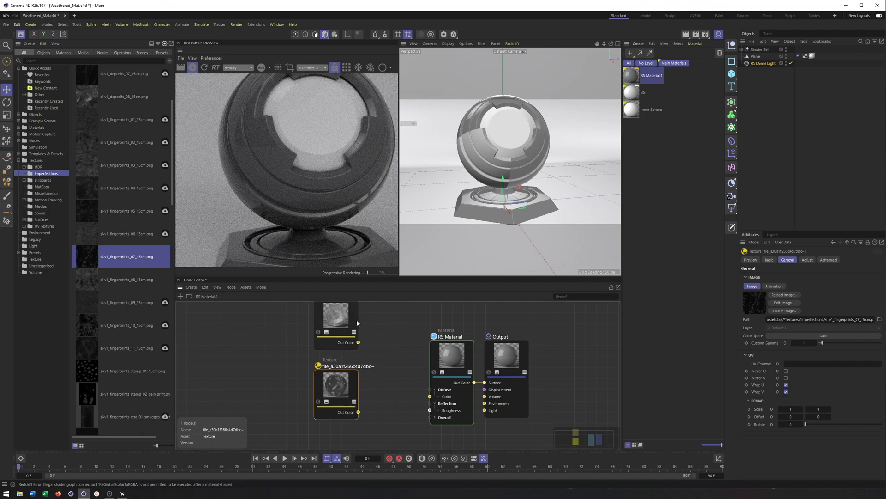
pyautogui.moveTo(339, 324); pyautogui.dragTo(343, 332)
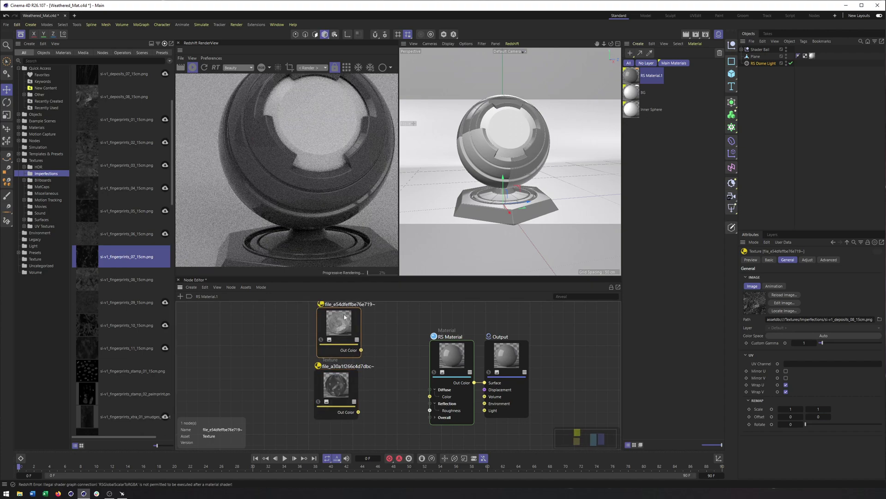
# Display the RS Material node's properties and hide the material manager and asset browser to enlarge the workspace
pyautogui.click(467, 375)
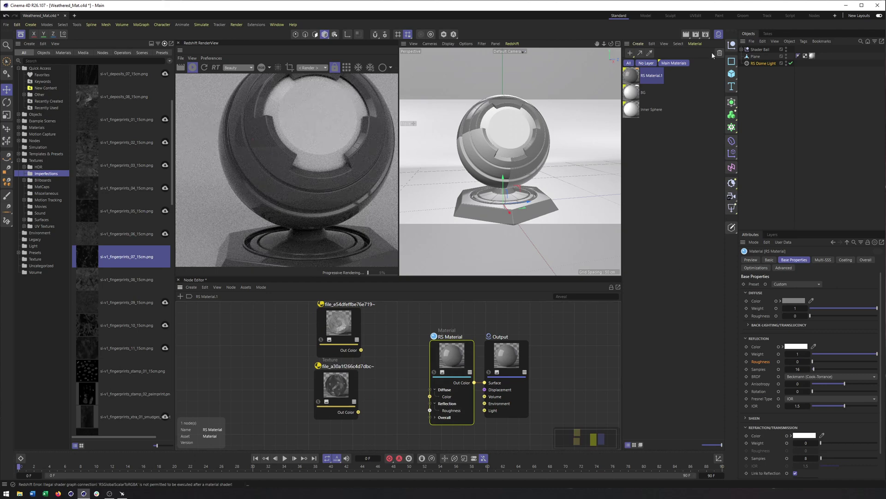
pyautogui.click(719, 35)
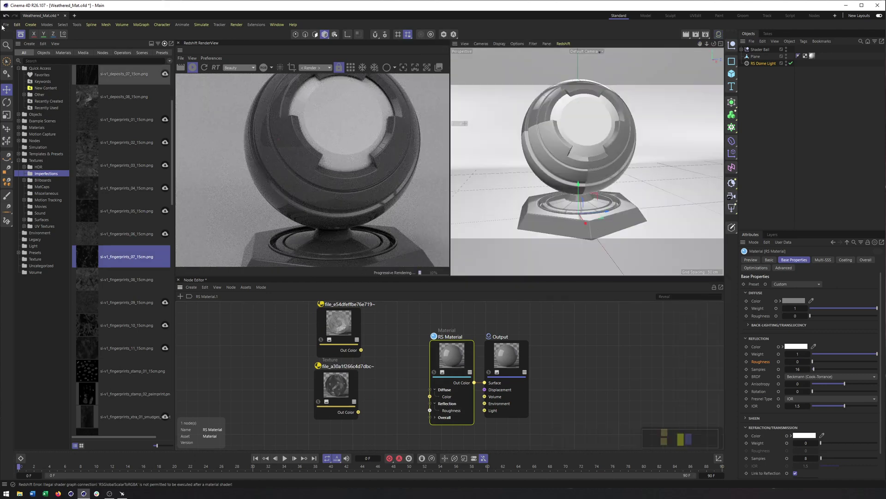
pyautogui.click(20, 34)
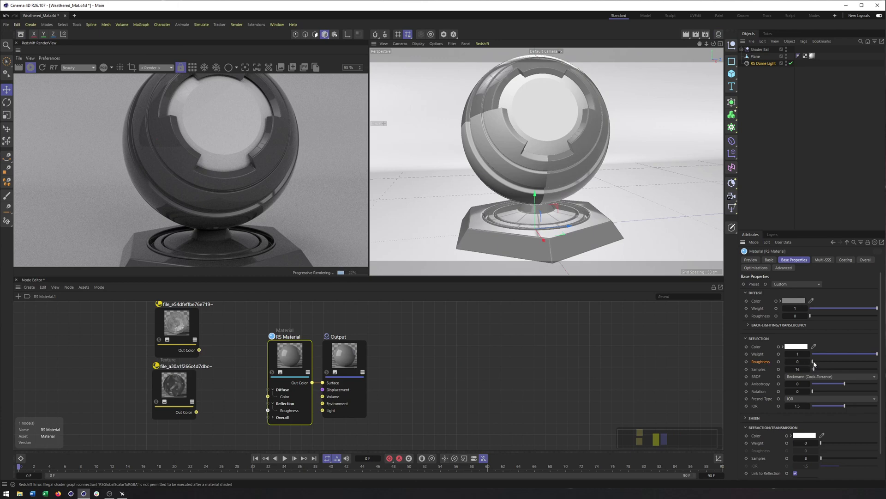
# Connect the deposits texture's Out Color to the Reflection Roughness input of the RS Material node
pyautogui.moveTo(814, 362); pyautogui.dragTo(730, 360)
pyautogui.moveTo(248, 354); pyautogui.dragTo(293, 357, button='middle')
pyautogui.click(227, 337)
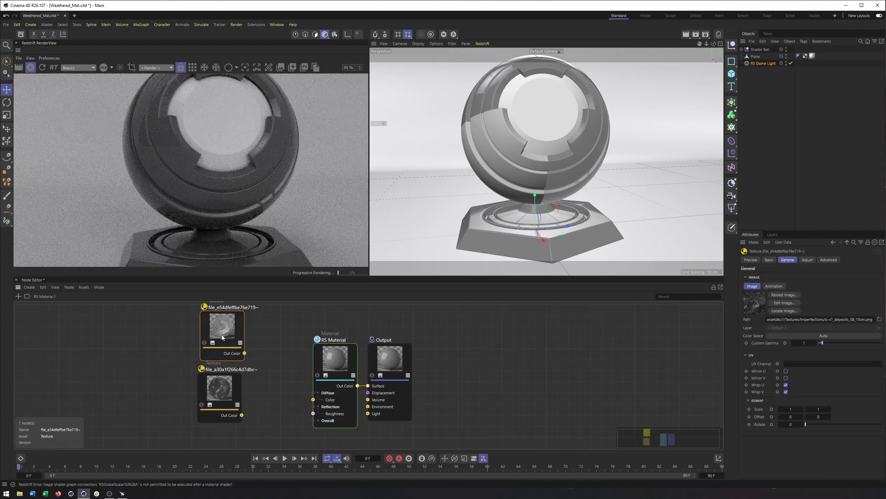
pyautogui.click(219, 389)
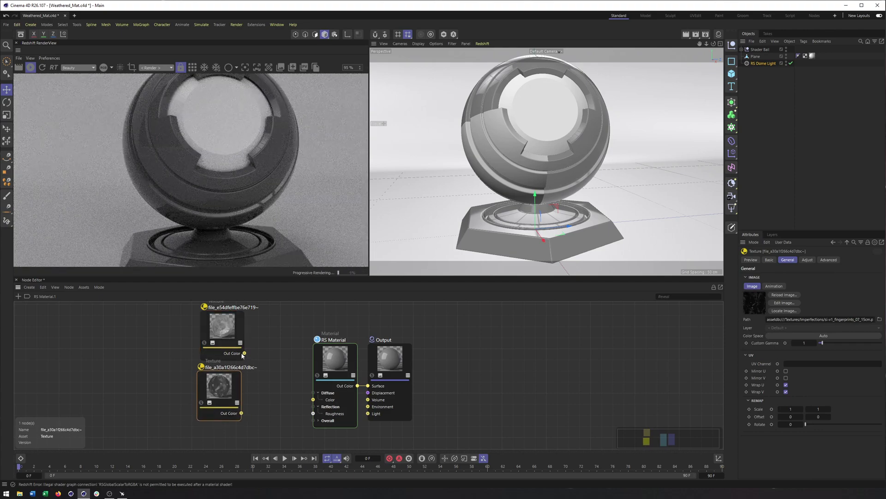
pyautogui.moveTo(244, 353); pyautogui.dragTo(313, 419)
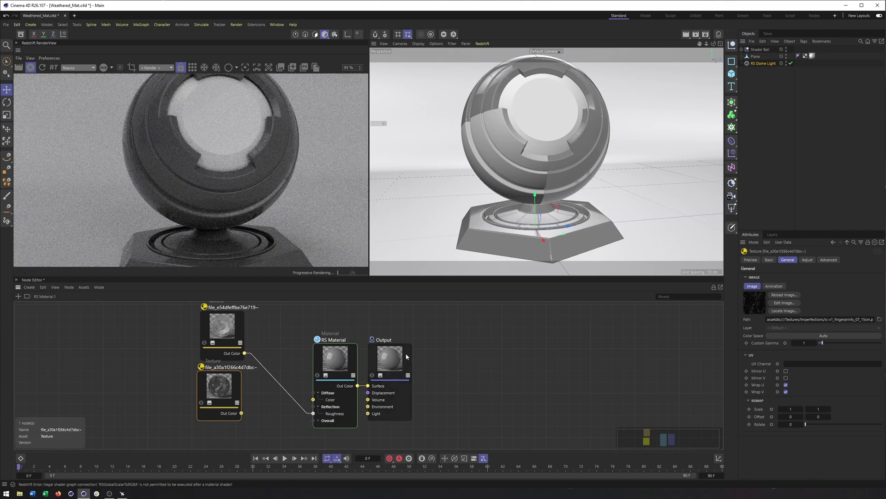
# Apply the Gold preset to the RS Material node and inspect the roughness variation on the shader ball
pyautogui.click(336, 358)
pyautogui.click(793, 283)
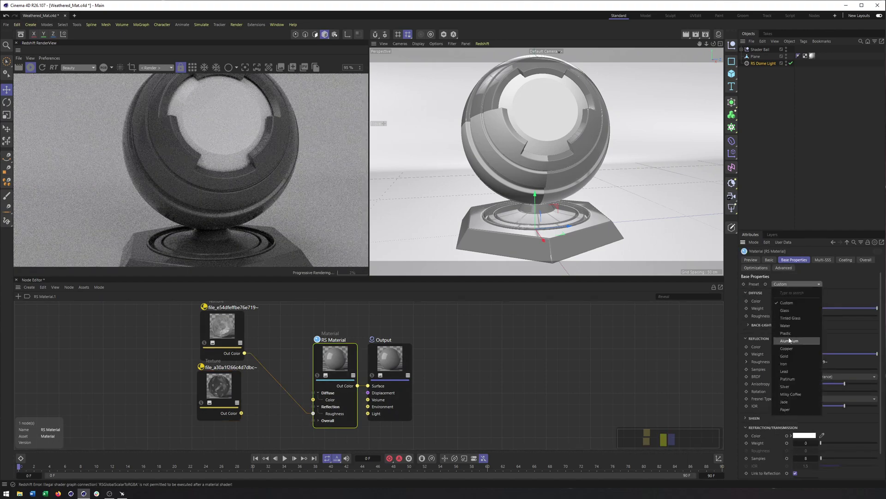
pyautogui.click(785, 356)
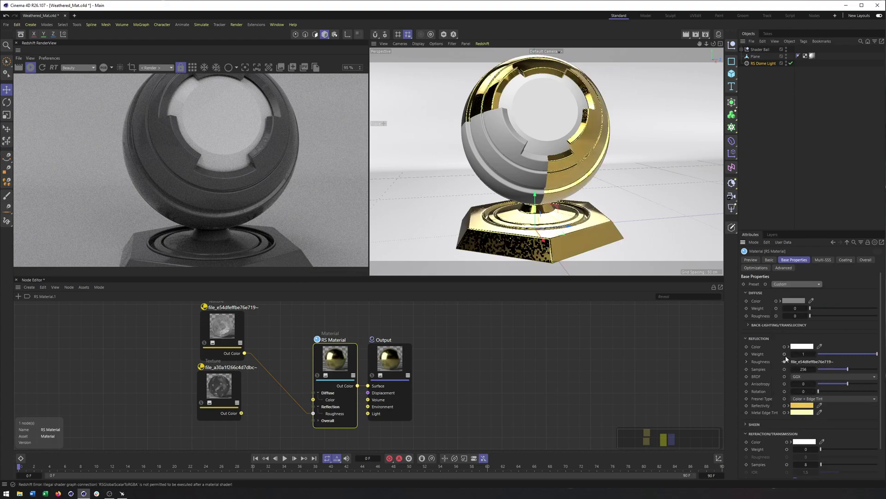
pyautogui.keyDown('alt'); pyautogui.moveTo(604, 210); pyautogui.dragTo(516, 194); pyautogui.keyUp('alt')
pyautogui.keyDown('alt'); pyautogui.moveTo(517, 194); pyautogui.dragTo(565, 190, button='middle'); pyautogui.keyUp('alt')
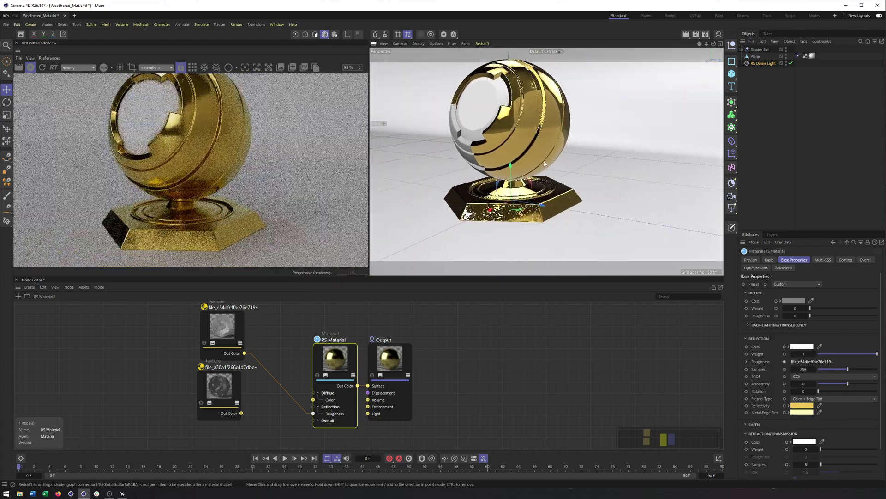
pyautogui.scroll(4, 567, 158)
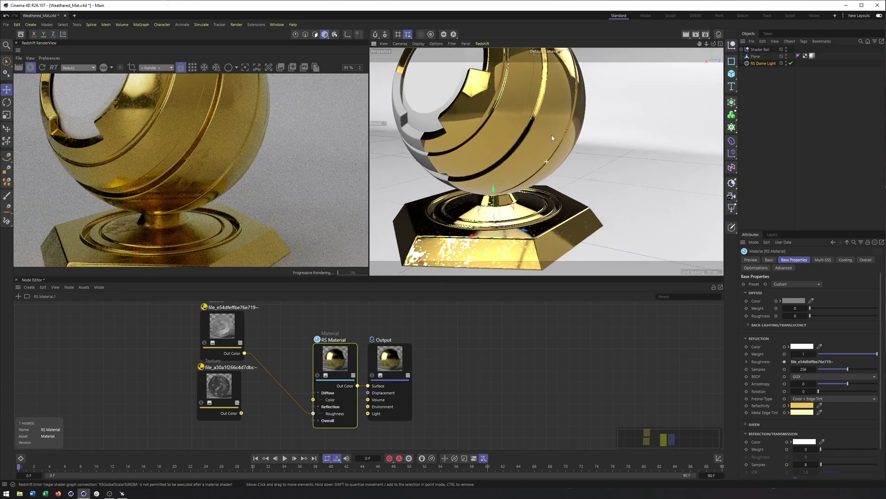
pyautogui.keyDown('alt'); pyautogui.moveTo(552, 135); pyautogui.dragTo(570, 159); pyautogui.keyUp('alt')
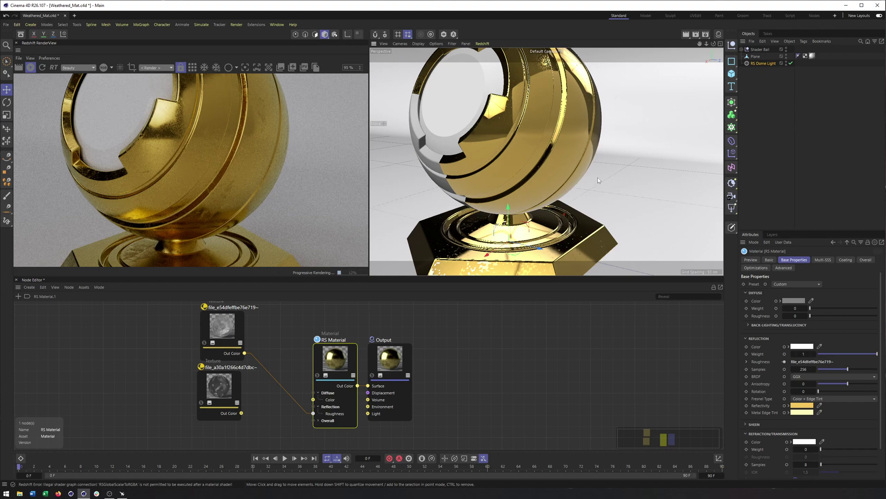
pyautogui.keyDown('alt'); pyautogui.moveTo(595, 197); pyautogui.dragTo(596, 196, button='middle'); pyautogui.keyUp('alt')
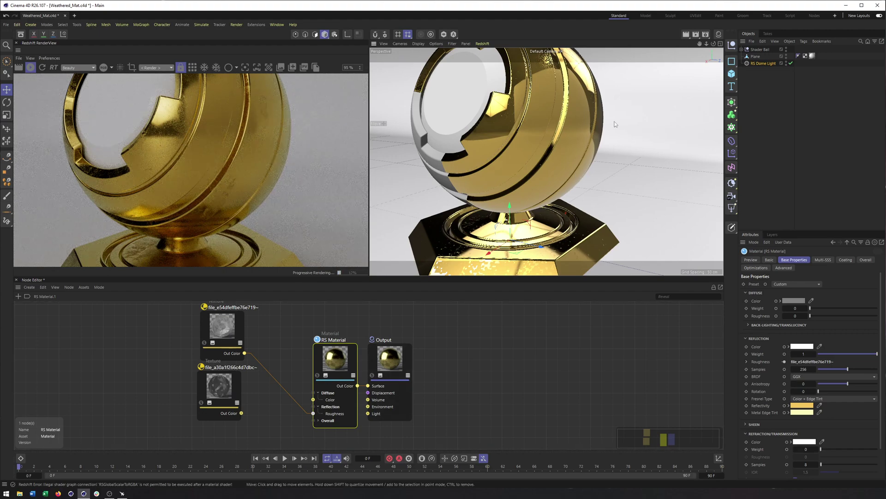
pyautogui.keyDown('alt'); pyautogui.moveTo(588, 149); pyautogui.dragTo(595, 129); pyautogui.keyUp('alt')
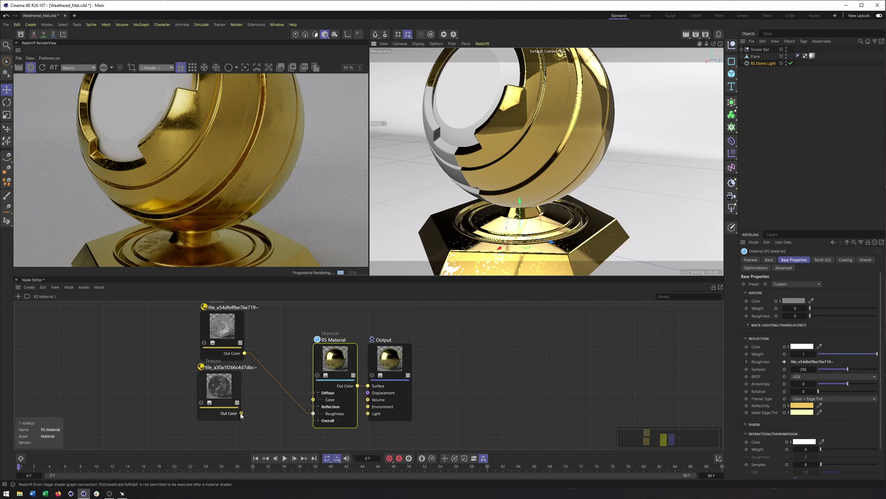
# Connect the fingerprints texture's Out Color to Reflection Roughness in place of the deposits texture and inspect the surface up close
pyautogui.moveTo(241, 413); pyautogui.dragTo(313, 417)
pyautogui.keyDown('alt'); pyautogui.moveTo(534, 124); pyautogui.dragTo(522, 136, button='middle'); pyautogui.keyUp('alt')
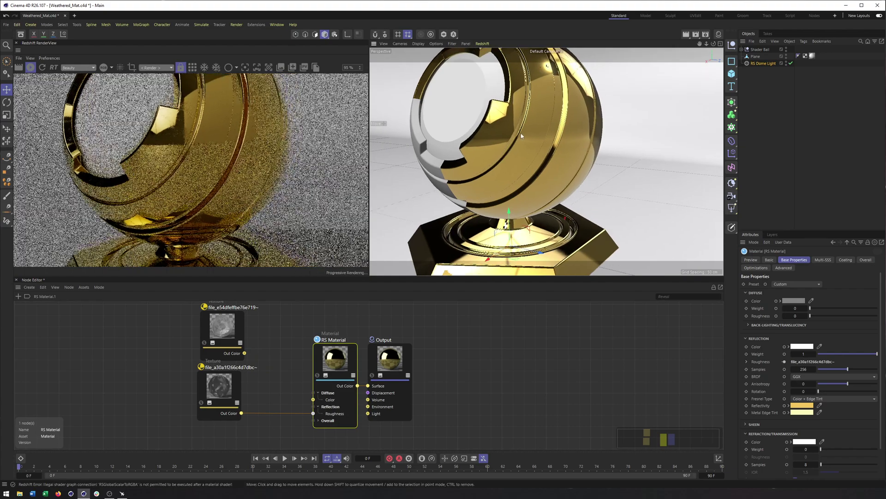
pyautogui.keyDown('alt'); pyautogui.moveTo(510, 136); pyautogui.dragTo(555, 136, button='right'); pyautogui.keyUp('alt')
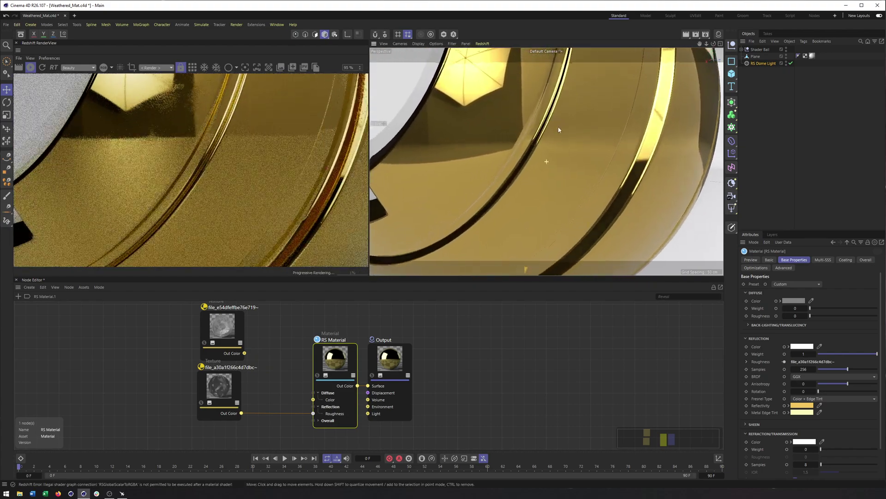
pyautogui.keyDown('alt'); pyautogui.moveTo(541, 101); pyautogui.dragTo(531, 121, button='middle'); pyautogui.keyUp('alt')
pyautogui.keyDown('alt'); pyautogui.moveTo(531, 121); pyautogui.dragTo(548, 128, button='right'); pyautogui.keyUp('alt')
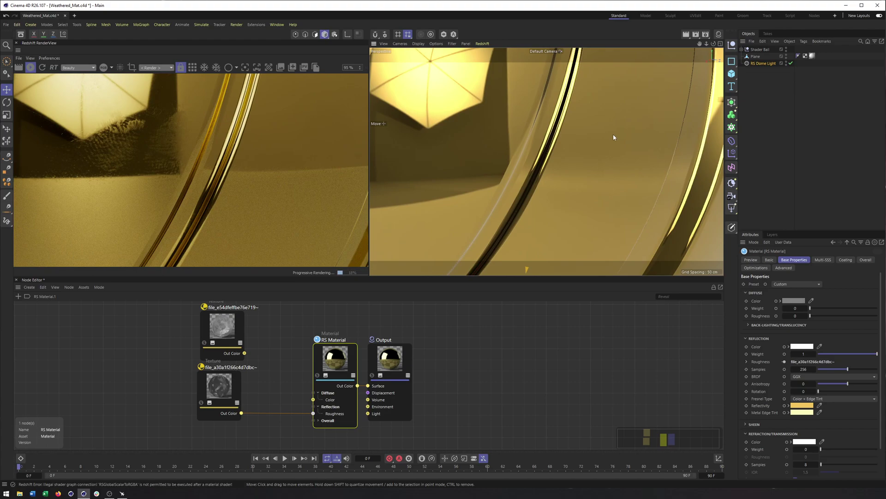
pyautogui.keyDown('alt'); pyautogui.moveTo(561, 128); pyautogui.dragTo(494, 140, button='right'); pyautogui.keyUp('alt')
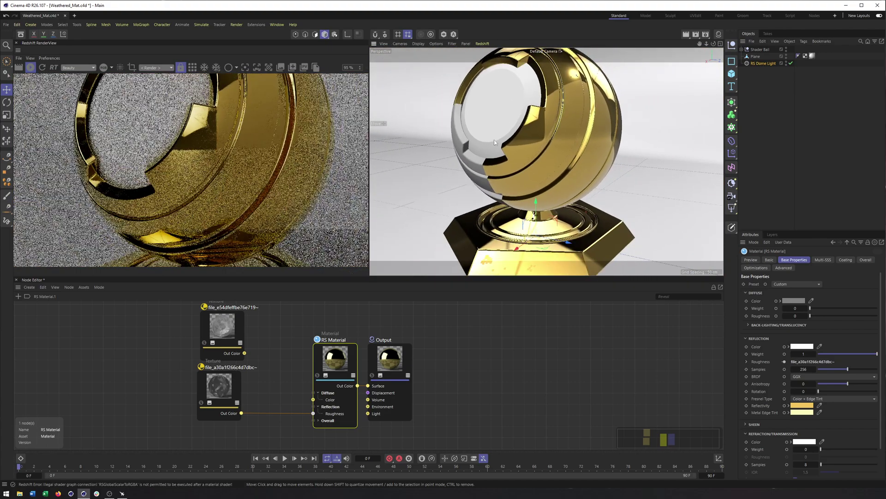
pyautogui.keyDown('alt'); pyautogui.moveTo(494, 139); pyautogui.dragTo(509, 140); pyautogui.keyUp('alt')
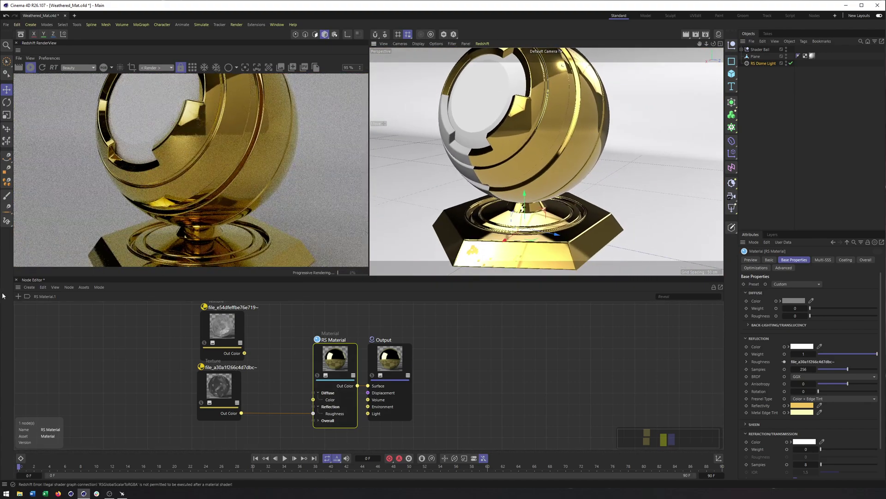
# Insert a Ramp node between the fingerprints texture and the Reflection Roughness input, and space out the texture and ramp nodes
pyautogui.hotkey('shift', 'c')
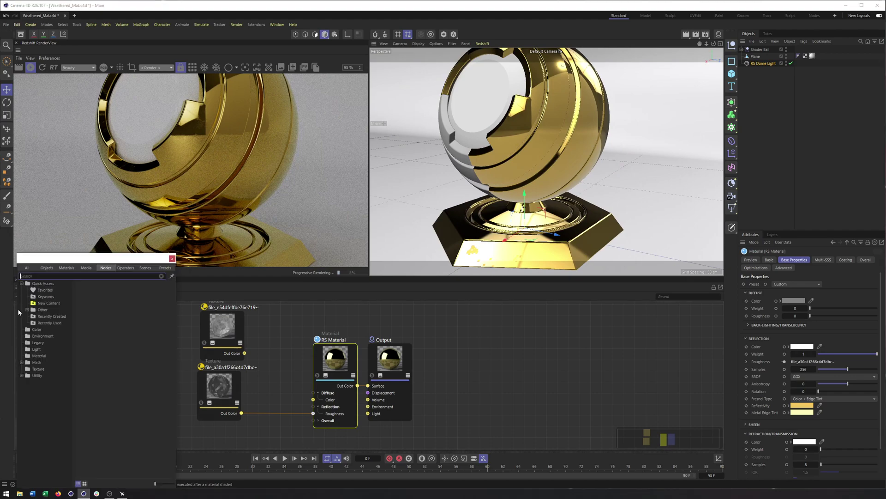
pyautogui.write('ramp')
pyautogui.moveTo(34, 285); pyautogui.dragTo(270, 418)
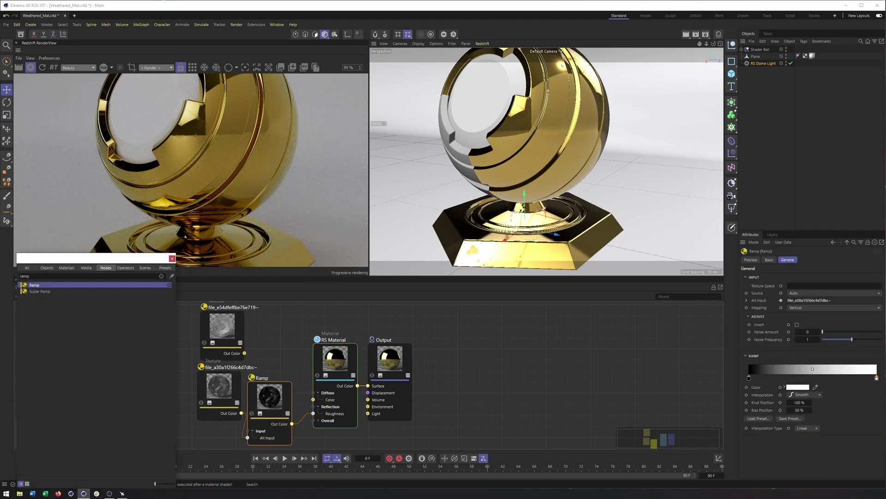
pyautogui.moveTo(220, 385); pyautogui.dragTo(184, 384)
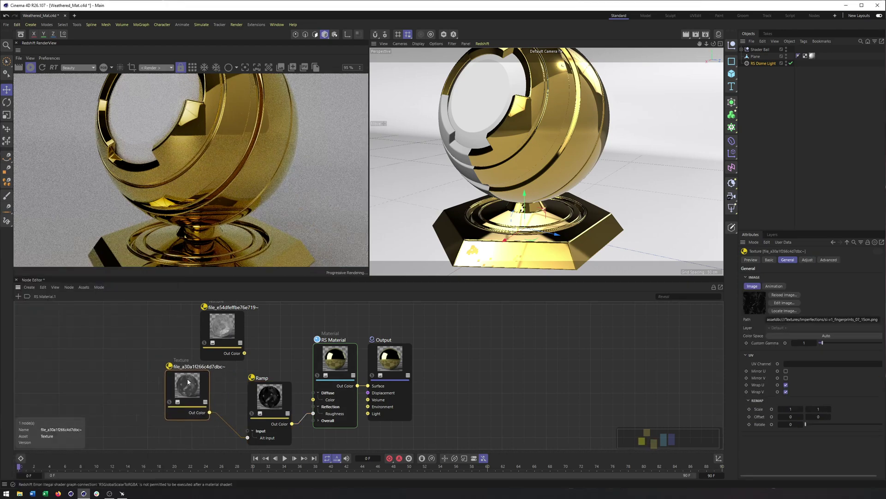
pyautogui.moveTo(263, 400); pyautogui.dragTo(252, 391)
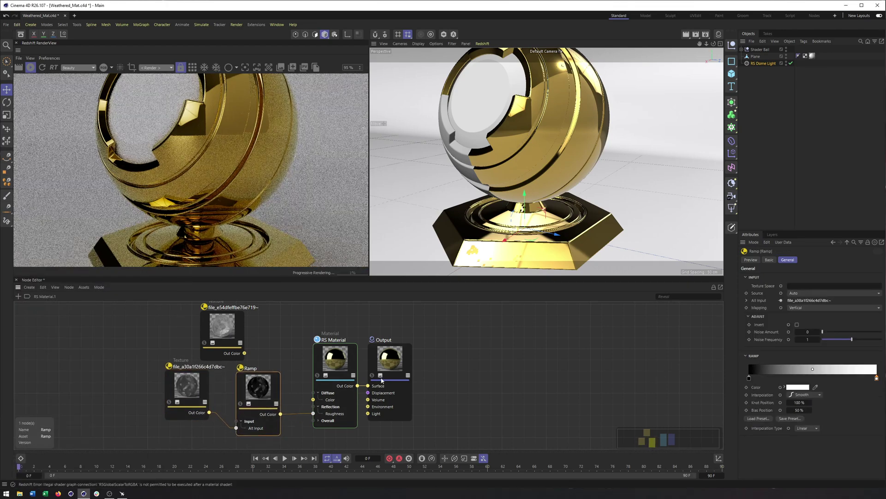
# Preview the Ramp node's output alone on the shader ball, moving its white knot to about 53%, and return to the full material
pyautogui.click(240, 403)
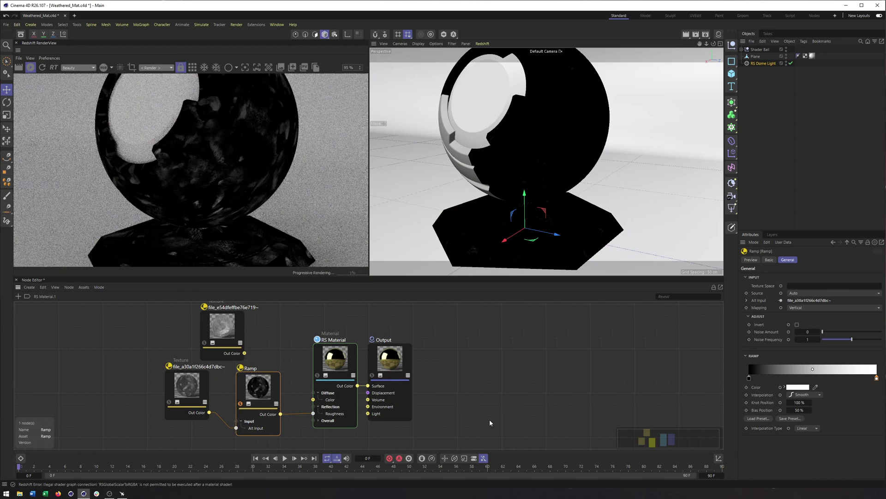
pyautogui.moveTo(875, 379); pyautogui.dragTo(830, 379)
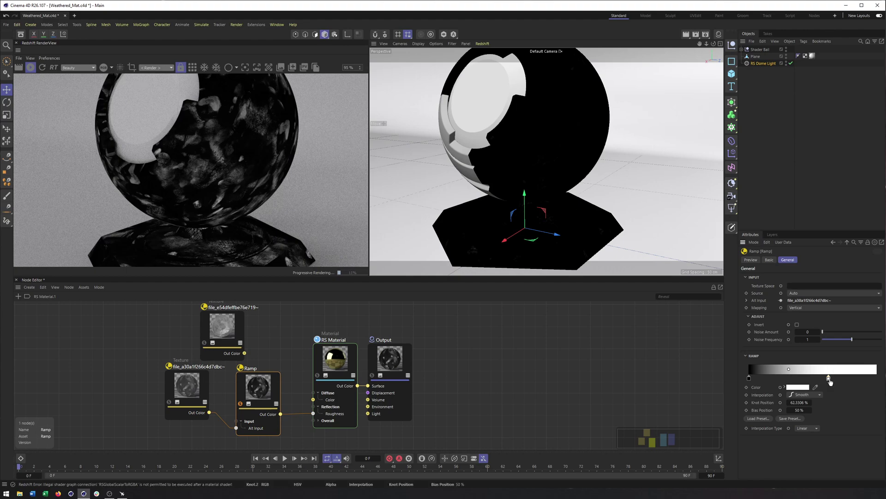
pyautogui.moveTo(829, 379); pyautogui.dragTo(819, 379)
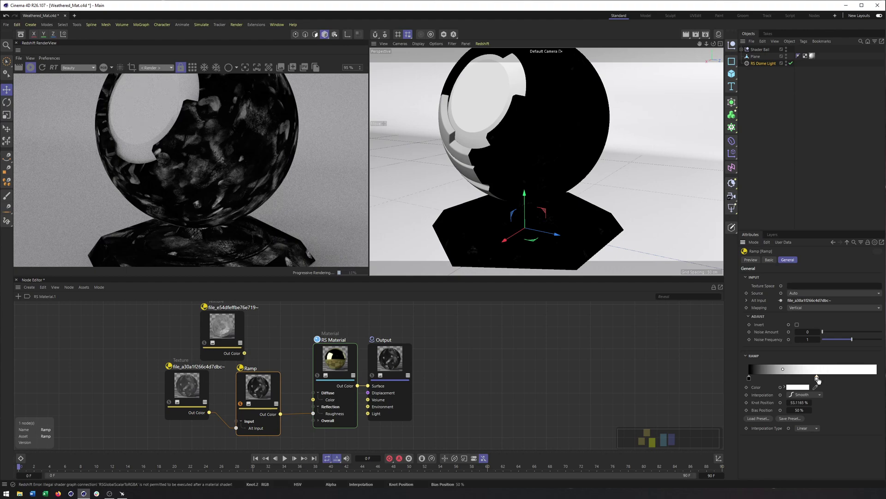
pyautogui.click(240, 405)
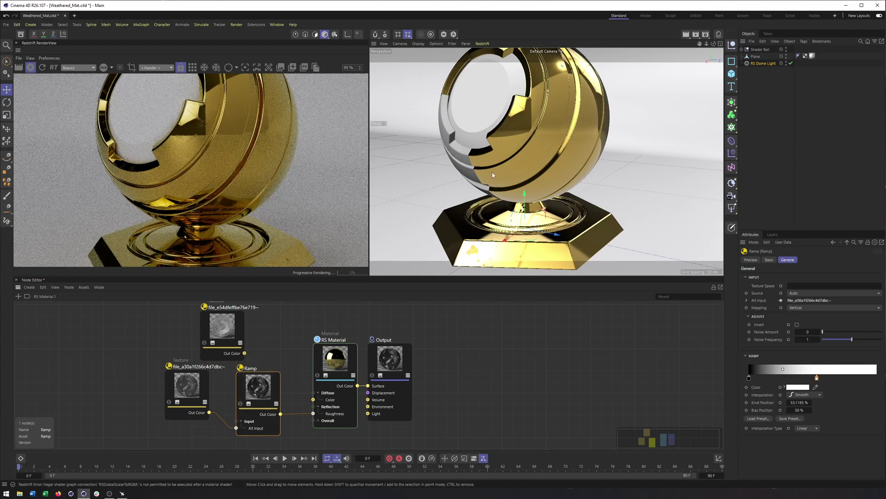
# Try the ramp's white knot at about 38% on a close-up of the gold surface and reset it to 100%
pyautogui.scroll(6, 492, 172)
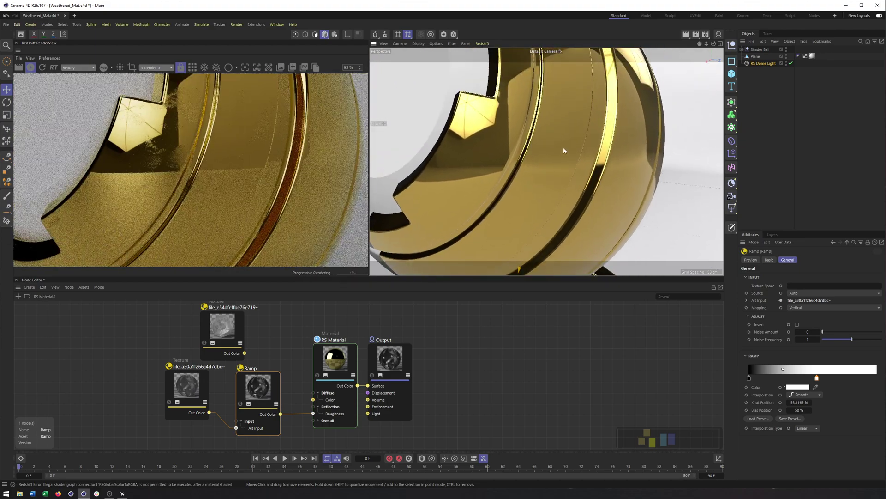
pyautogui.scroll(4, 564, 147)
pyautogui.keyDown('alt'); pyautogui.moveTo(559, 146); pyautogui.dragTo(558, 183); pyautogui.keyUp('alt')
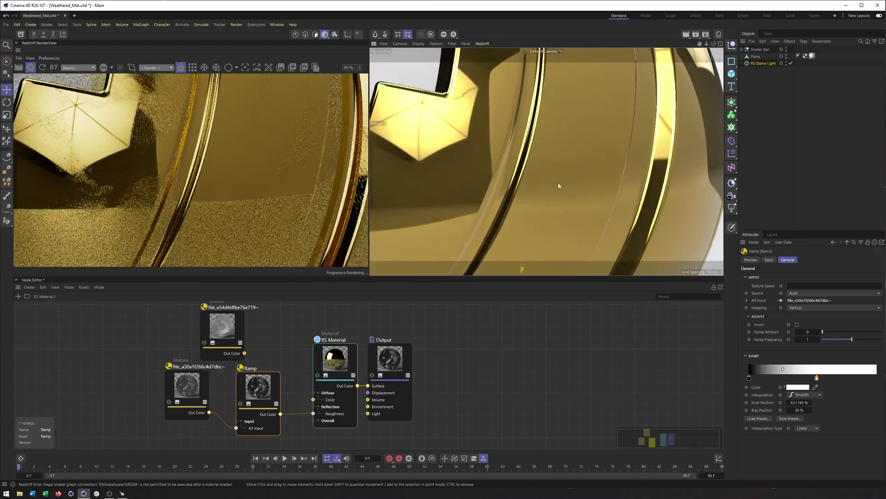
pyautogui.moveTo(816, 378); pyautogui.dragTo(797, 377)
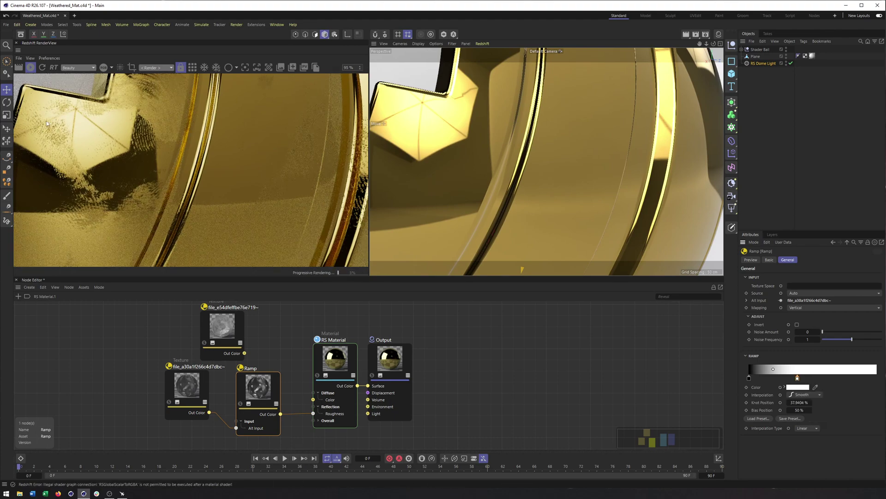
pyautogui.moveTo(798, 377); pyautogui.dragTo(877, 378)
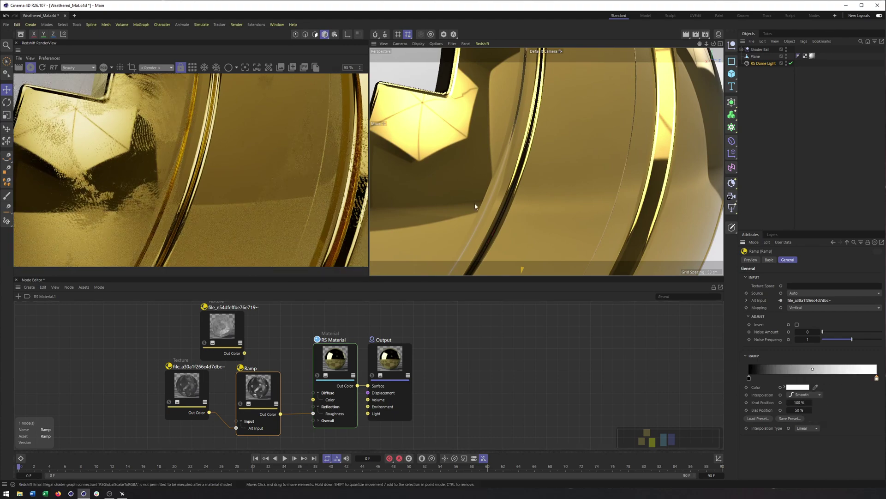
pyautogui.scroll(-10, 535, 149)
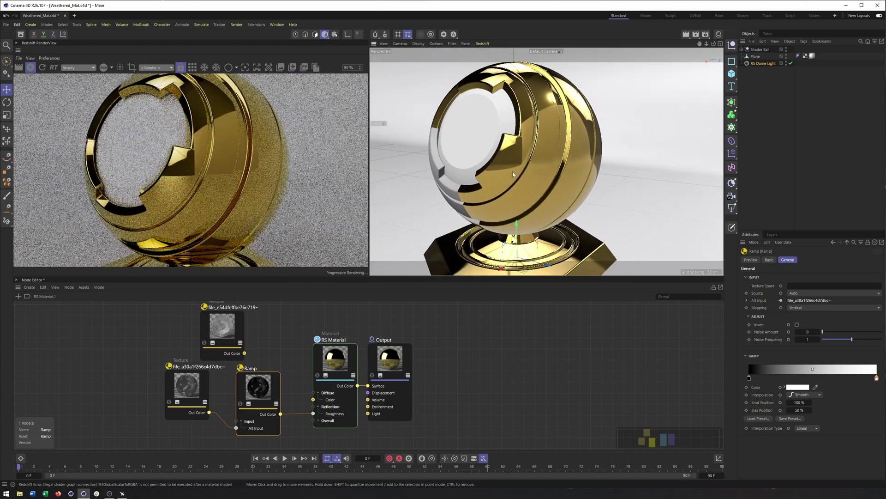
# Move the two texture nodes and the ramp away from the RS Material node and add a Color Mix node above the gap
pyautogui.moveTo(288, 370); pyautogui.dragTo(364, 379, button='middle')
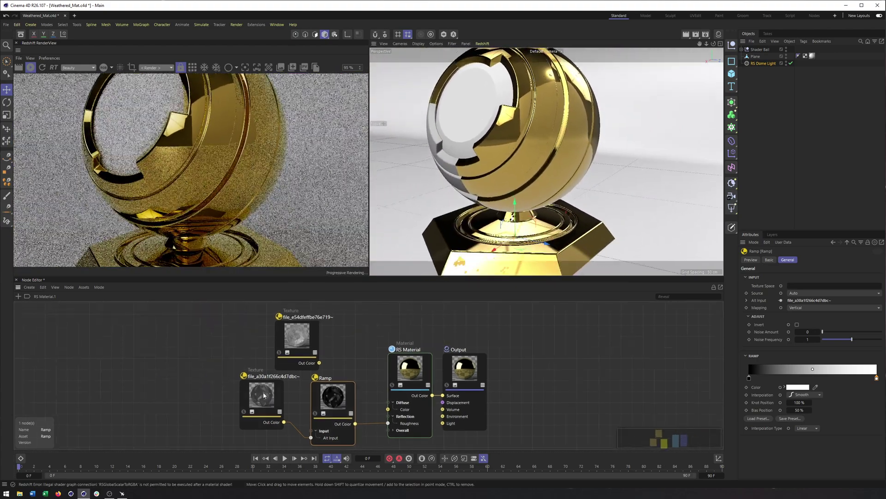
pyautogui.moveTo(261, 395); pyautogui.dragTo(238, 396)
pyautogui.moveTo(281, 366); pyautogui.dragTo(240, 364)
pyautogui.moveTo(333, 397); pyautogui.dragTo(309, 380)
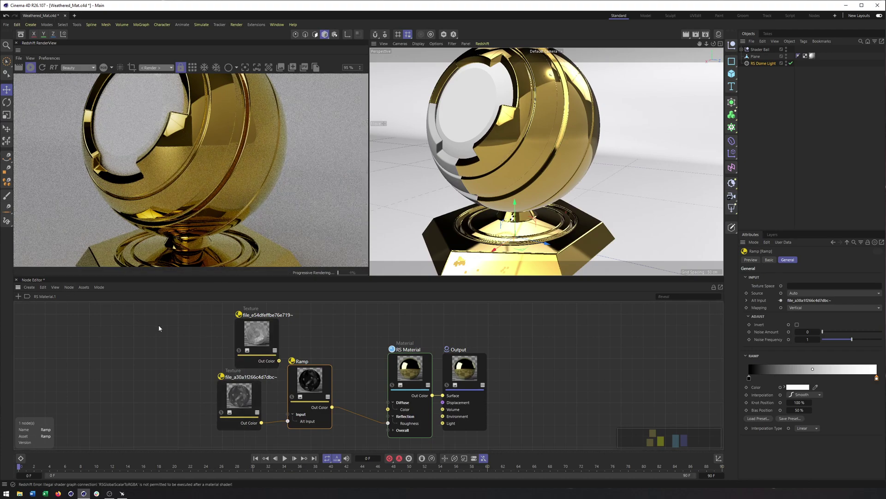
pyautogui.click(18, 296)
pyautogui.write('colo')
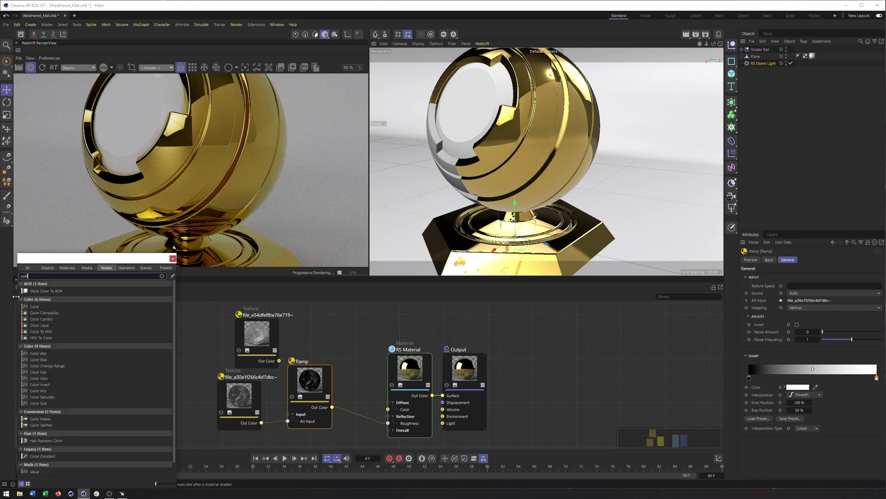
pyautogui.write('r mix')
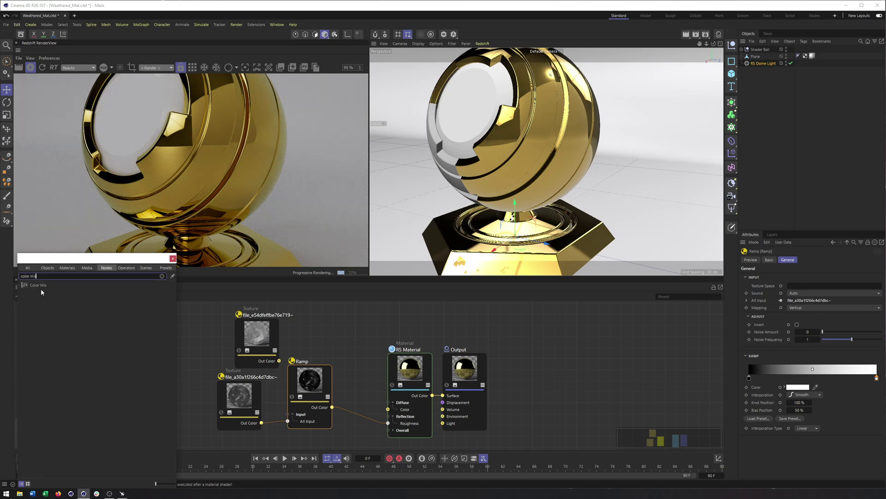
pyautogui.moveTo(40, 286); pyautogui.dragTo(359, 332)
# Connect the deposits texture to the Color Mix's Input 1, the ramp to Input 2, and the mix's Out Color to Reflection Roughness
pyautogui.moveTo(312, 376); pyautogui.dragTo(331, 349)
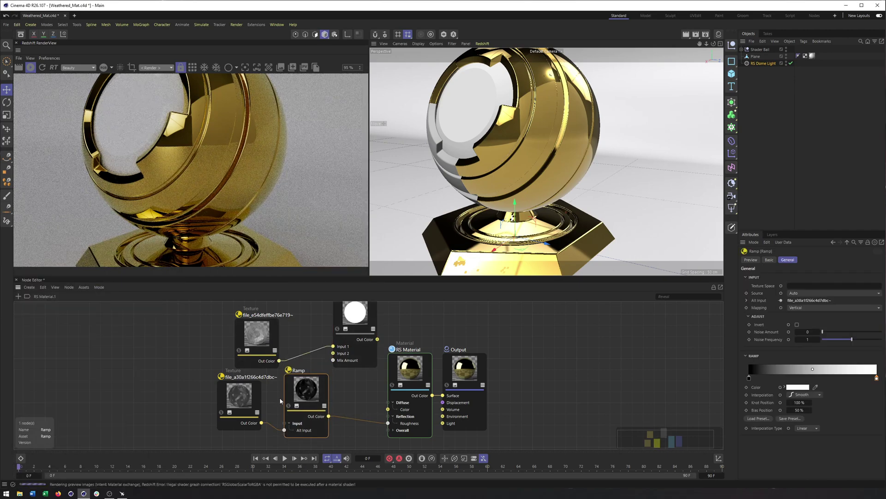
pyautogui.moveTo(261, 422); pyautogui.dragTo(333, 354)
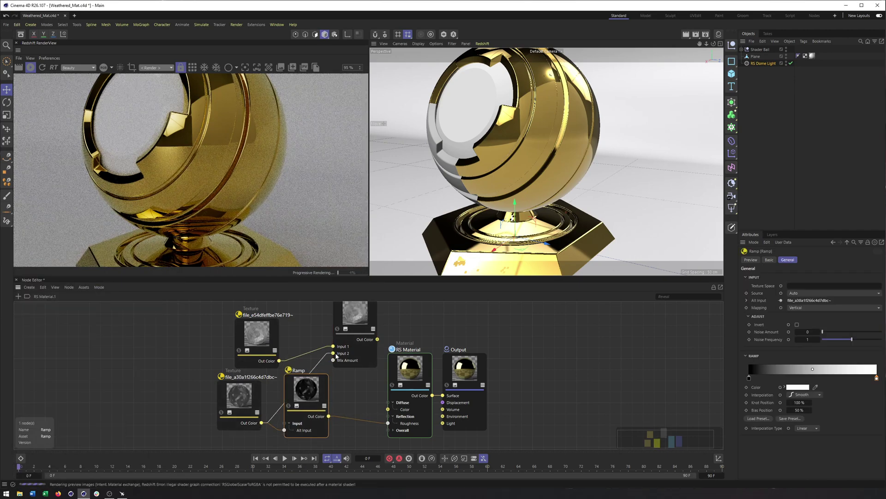
pyautogui.moveTo(328, 416); pyautogui.dragTo(333, 361)
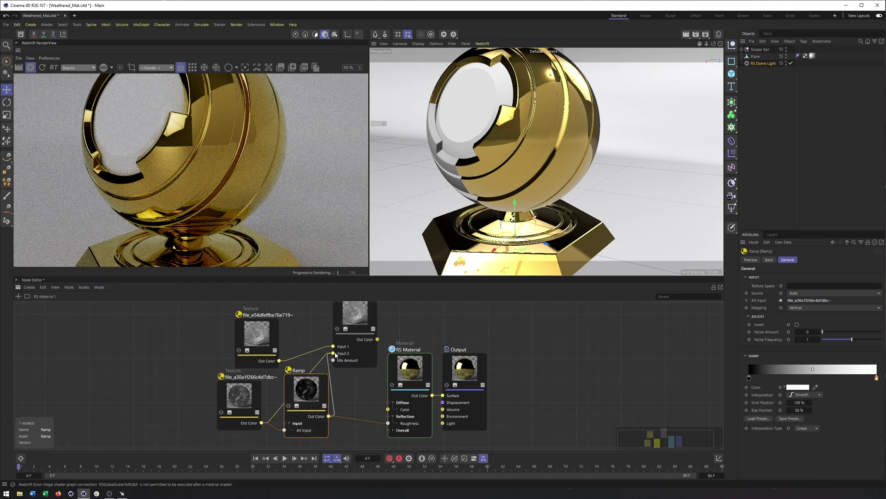
pyautogui.moveTo(377, 339); pyautogui.dragTo(391, 428)
# Set the Color Mix node's Mix Amount to 0.472, comparing blend levels with its output previewed alone on the shader ball
pyautogui.click(353, 323)
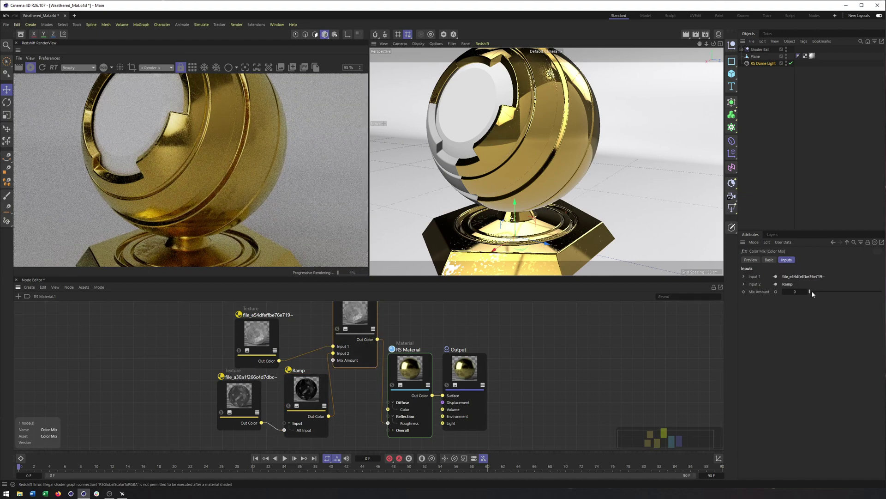
pyautogui.moveTo(812, 291); pyautogui.dragTo(856, 291)
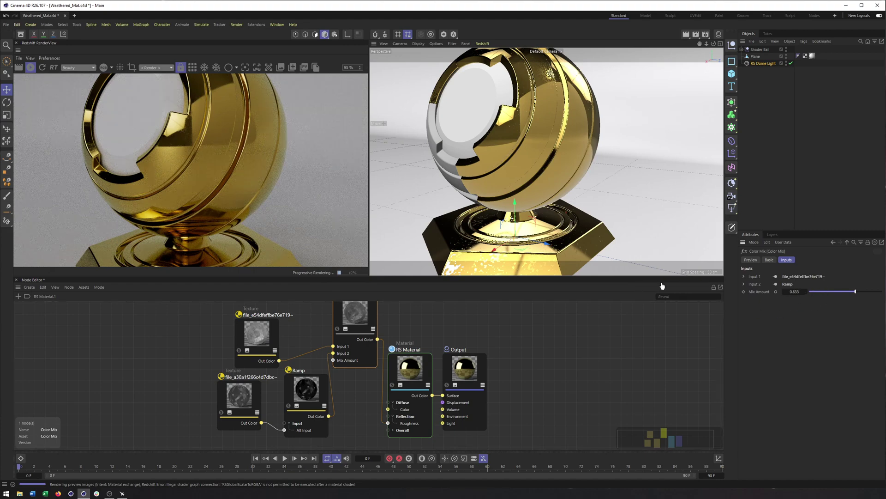
pyautogui.moveTo(352, 338); pyautogui.dragTo(353, 346, button='middle')
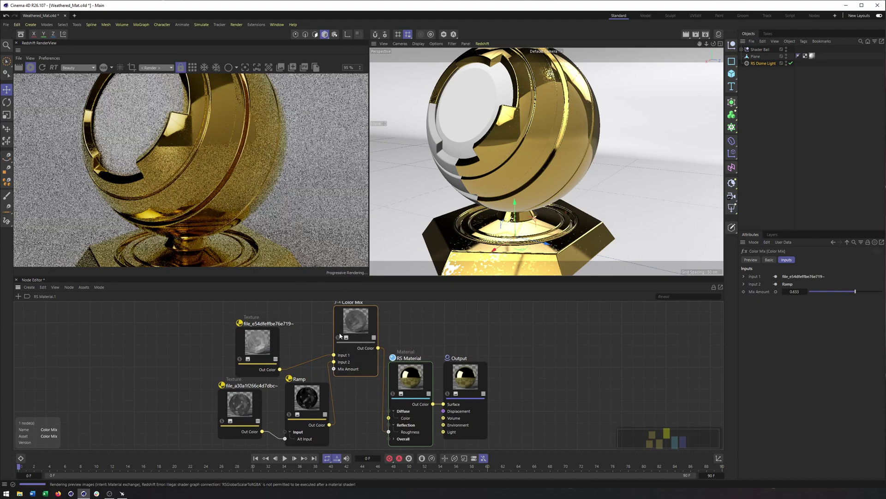
pyautogui.click(338, 337)
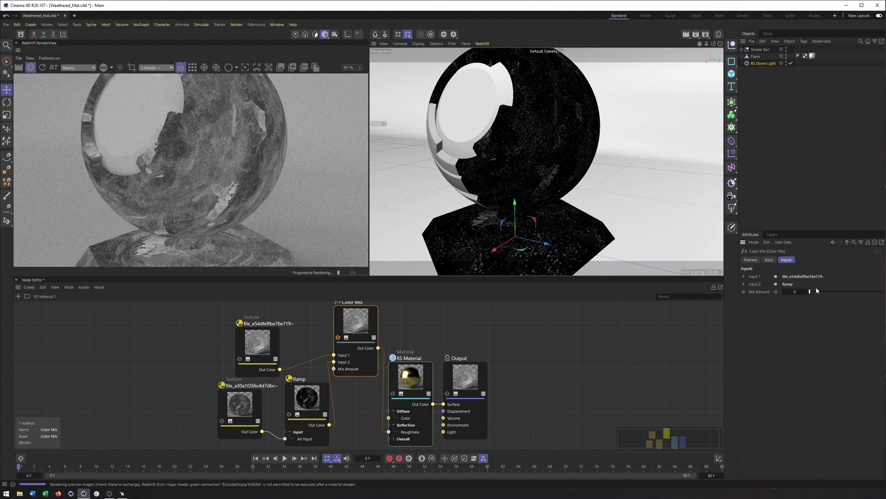
pyautogui.moveTo(817, 290); pyautogui.dragTo(881, 292)
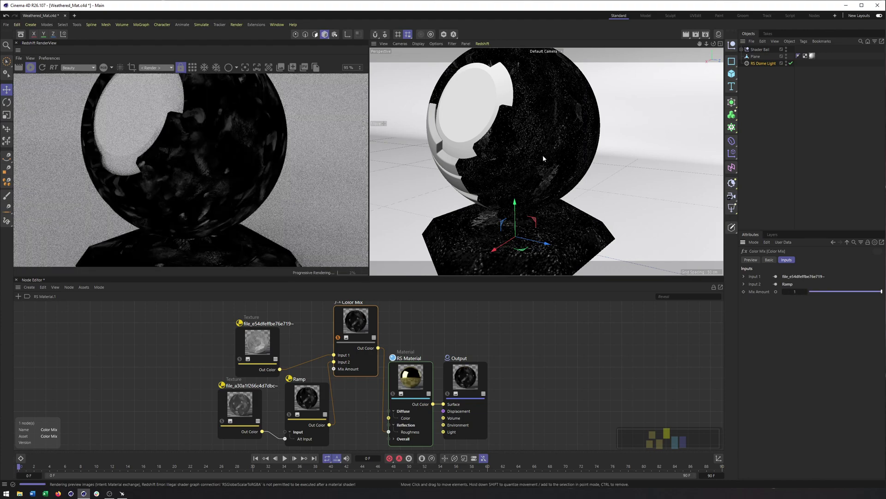
pyautogui.moveTo(882, 291); pyautogui.dragTo(842, 292)
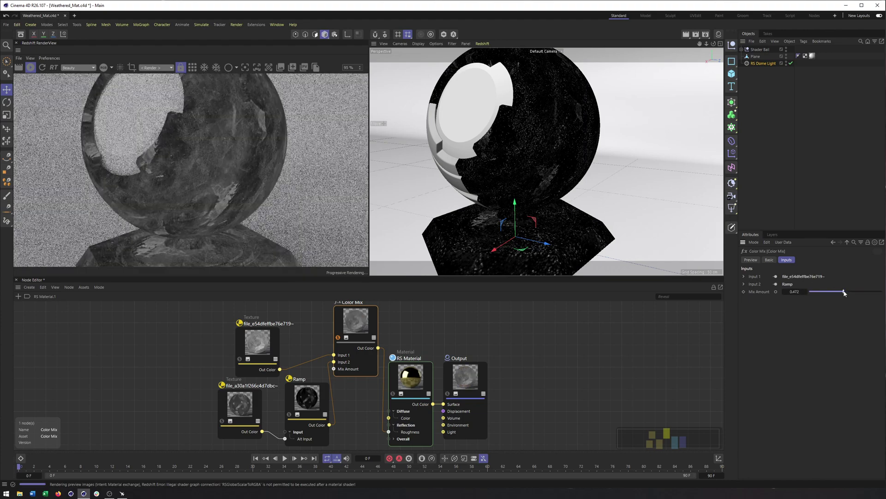
pyautogui.click(338, 339)
# Add a temporary Color Layer node to look at Layer 1's blend mode setting, and delete the node
pyautogui.moveTo(343, 362); pyautogui.dragTo(364, 356, button='middle')
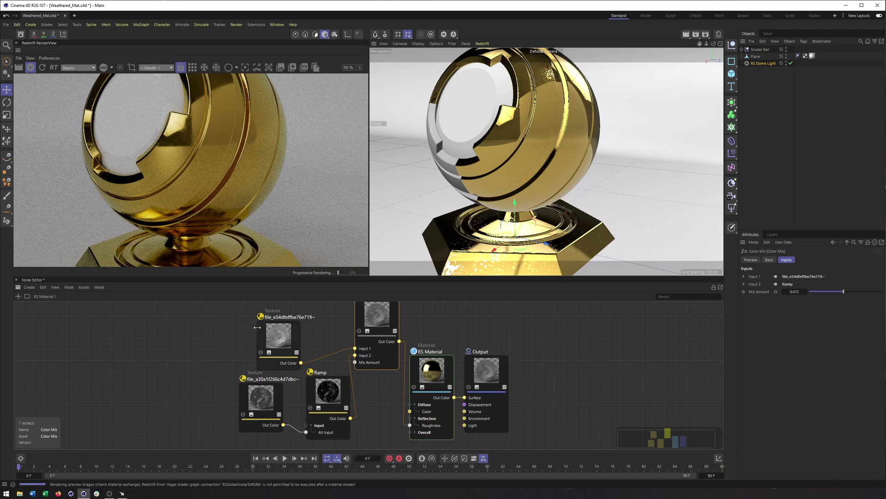
pyautogui.click(18, 297)
pyautogui.write('color')
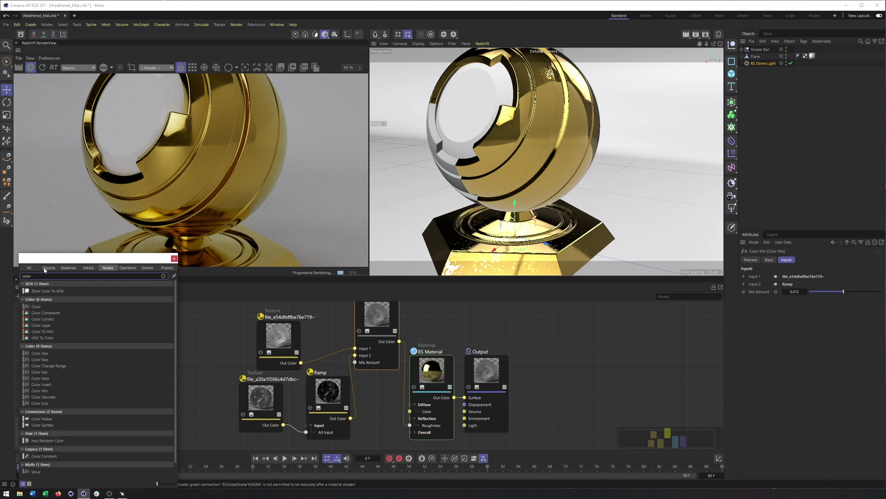
pyautogui.write(' layer')
pyautogui.press('Return')
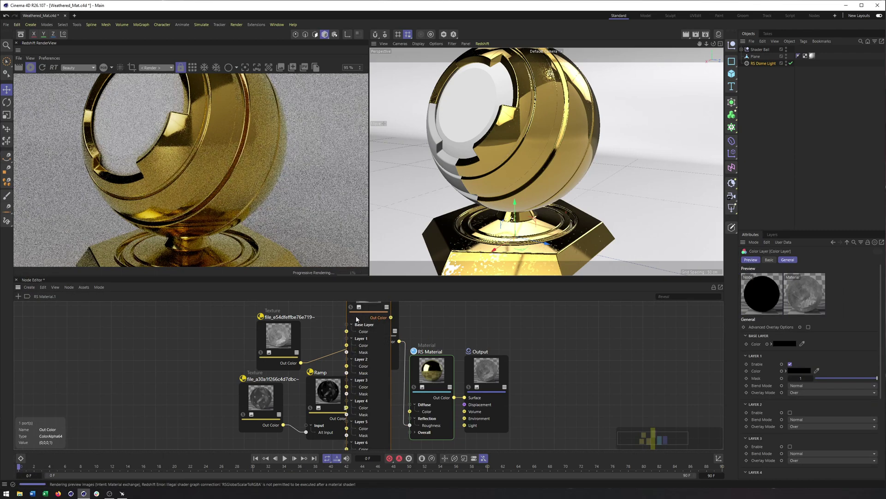
pyautogui.moveTo(363, 323); pyautogui.dragTo(192, 340)
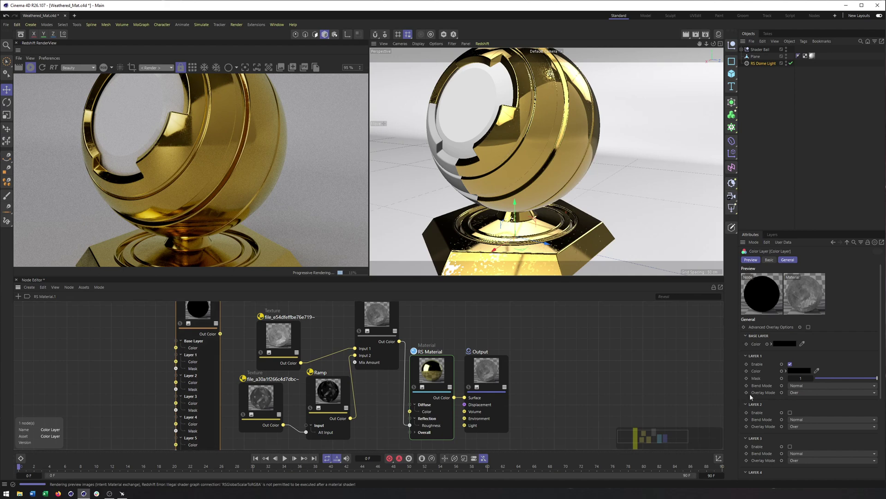
pyautogui.click(802, 390)
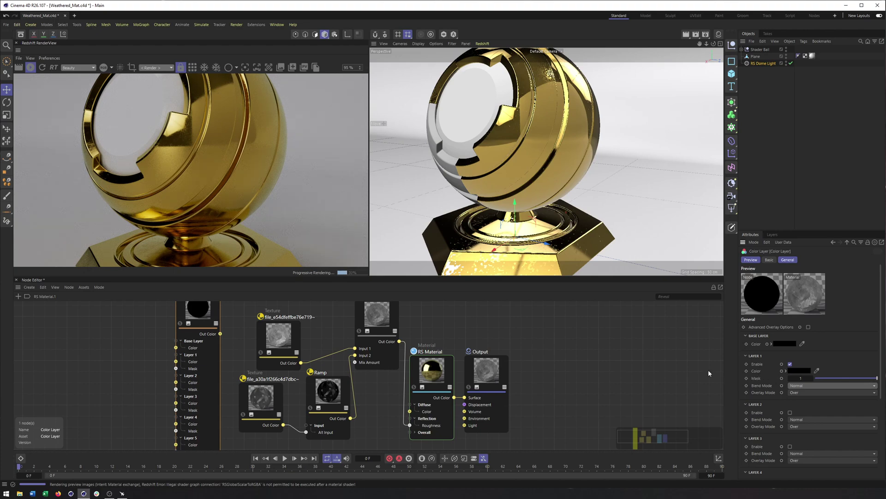
pyautogui.press('Delete')
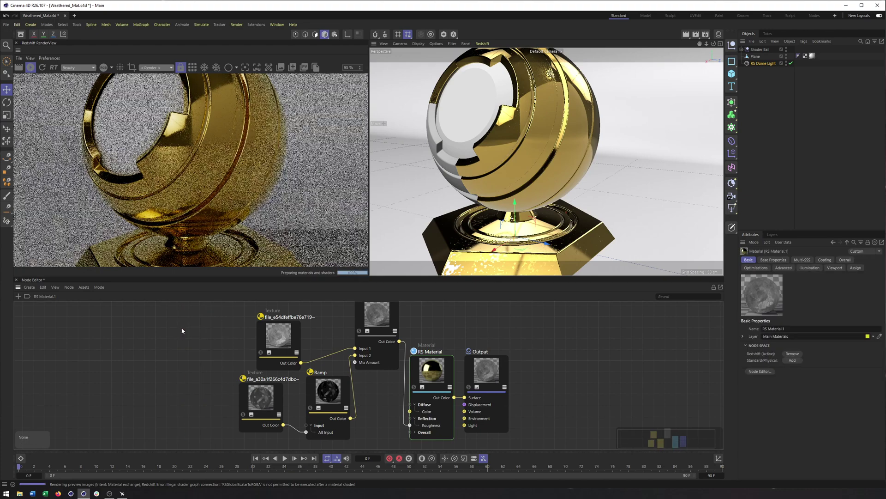
# Place an Add math node beside the deposits texture and display the Color Mix node's properties
pyautogui.click(18, 296)
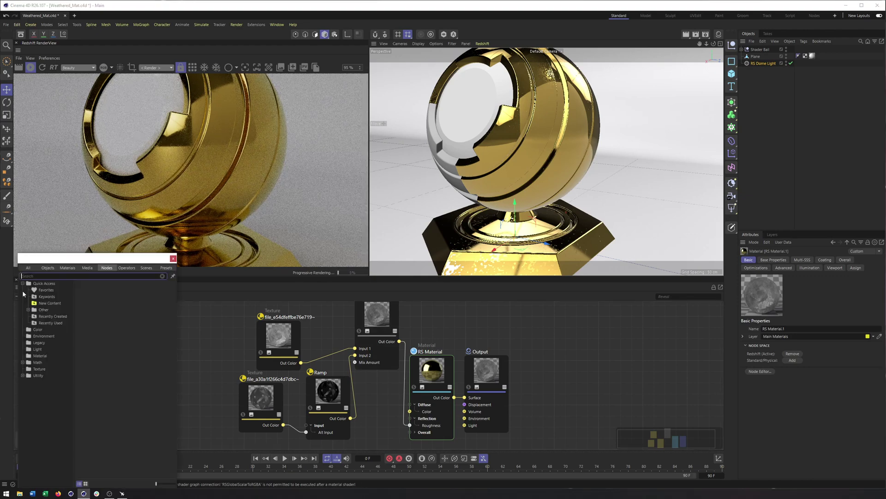
pyautogui.write('add')
pyautogui.moveTo(42, 292); pyautogui.dragTo(210, 330)
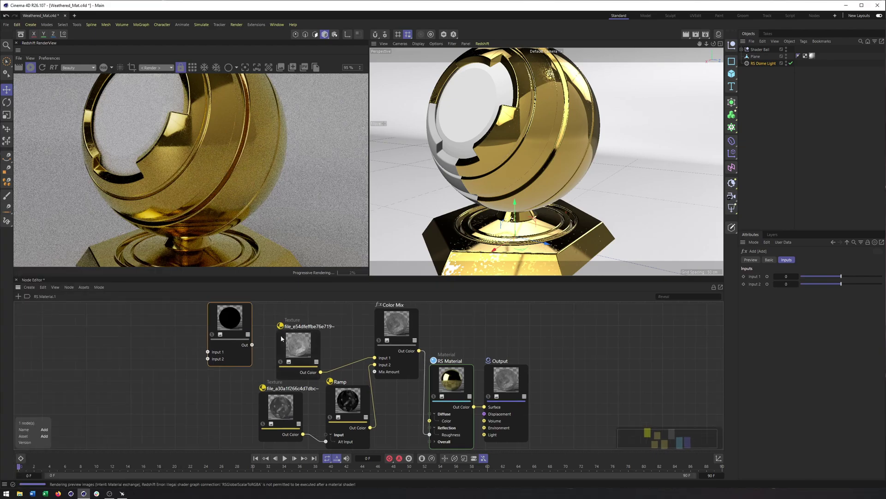
pyautogui.click(394, 332)
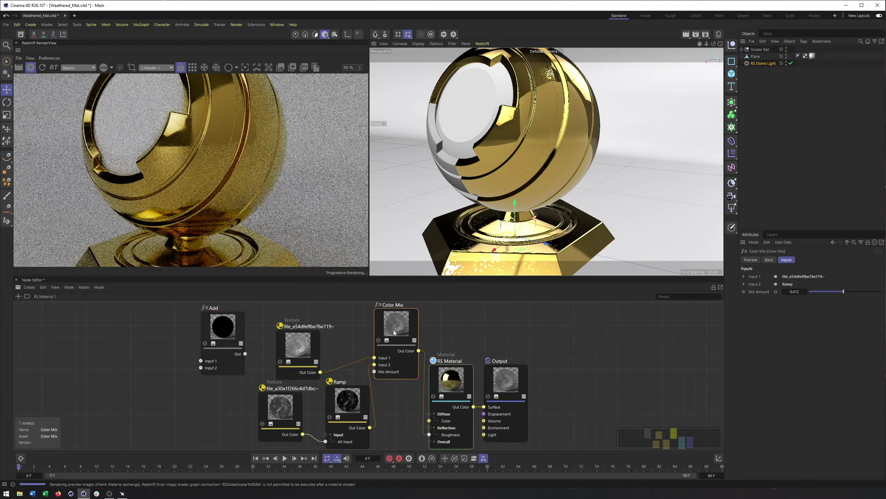
# Replace the Color Mix with the Add node, connecting the deposits texture to Input 1, the ramp to Input 2, and Out to Reflection Roughness
pyautogui.press('Delete')
pyautogui.moveTo(207, 340); pyautogui.dragTo(380, 336)
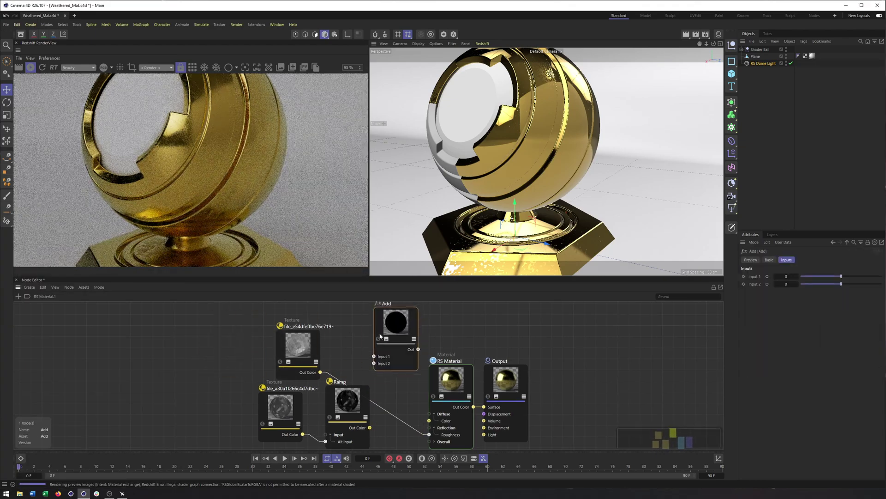
pyautogui.moveTo(320, 372); pyautogui.dragTo(374, 356)
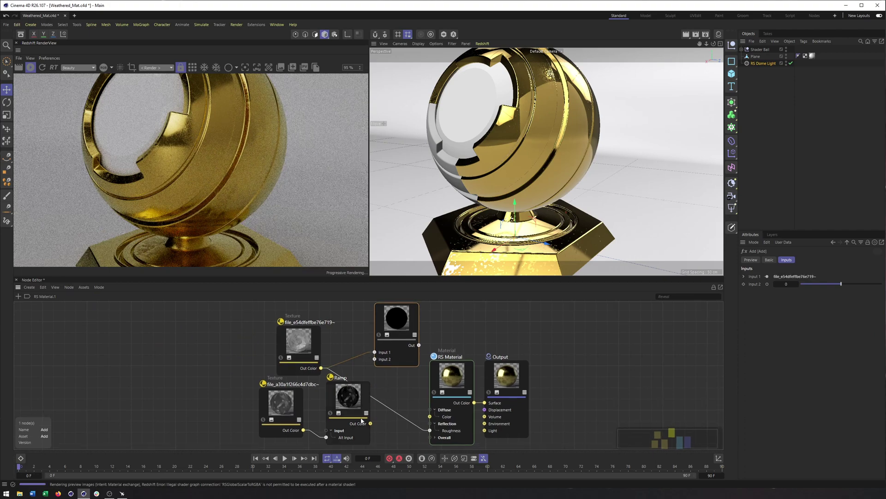
pyautogui.moveTo(370, 423); pyautogui.dragTo(430, 430)
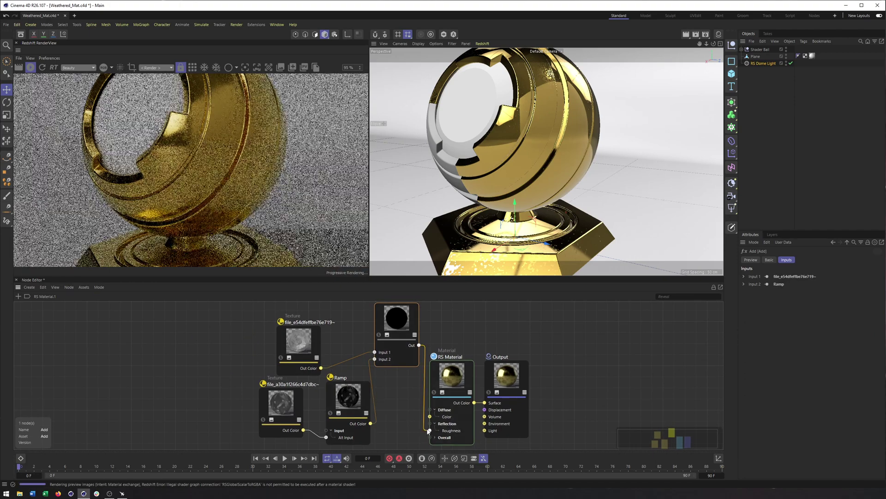
# Preview the Add, Ramp and deposits texture outputs one at a time on the shader ball to compare their detail
pyautogui.click(379, 335)
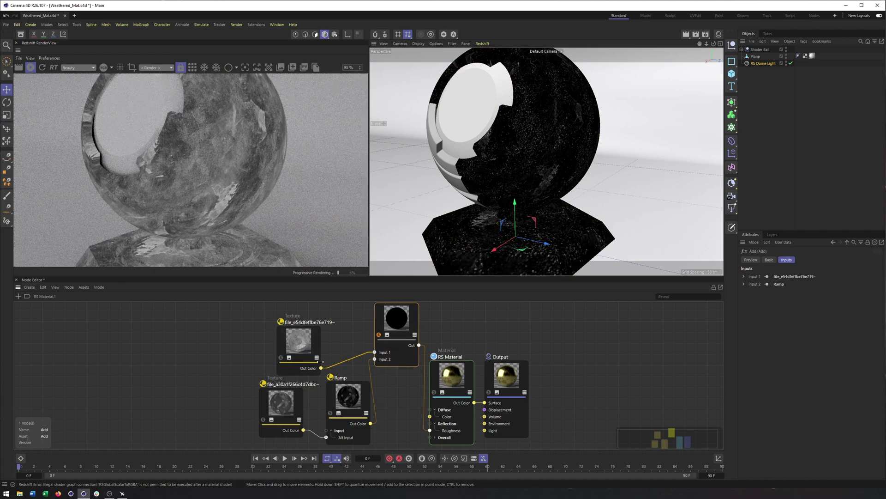
pyautogui.scroll(5, 489, 193)
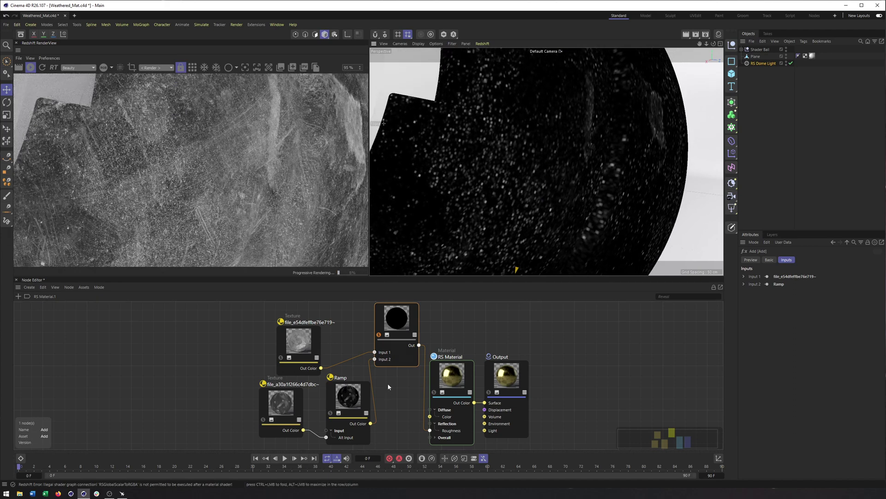
pyautogui.click(330, 416)
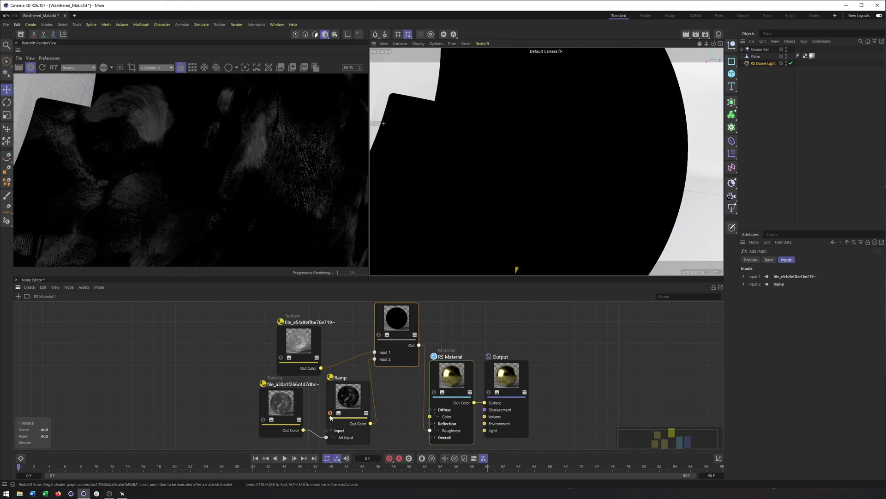
pyautogui.click(297, 341)
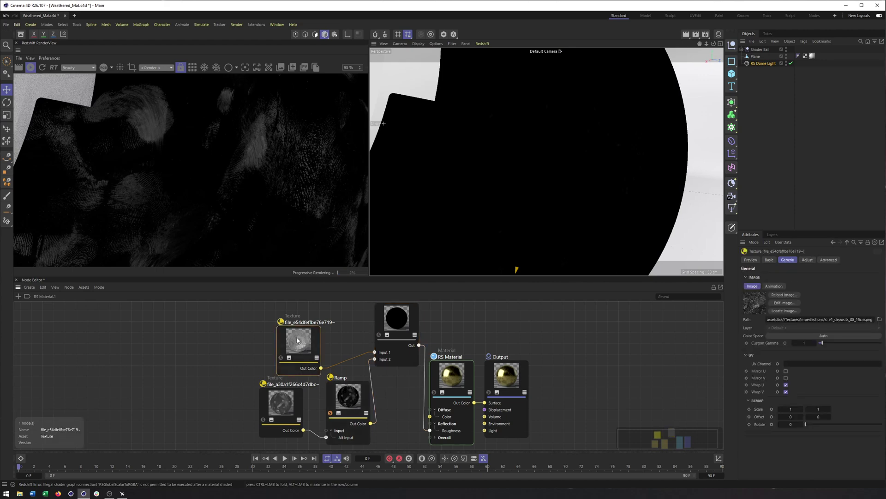
pyautogui.click(281, 359)
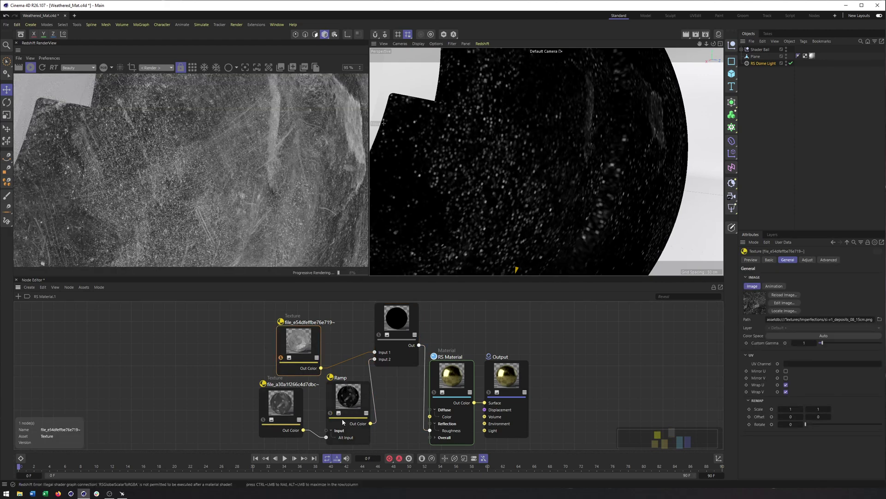
# Set the Ramp's white knot position to about 68.56 %, comparing it with about 31.88 % on the shader ball
pyautogui.click(330, 413)
pyautogui.click(355, 401)
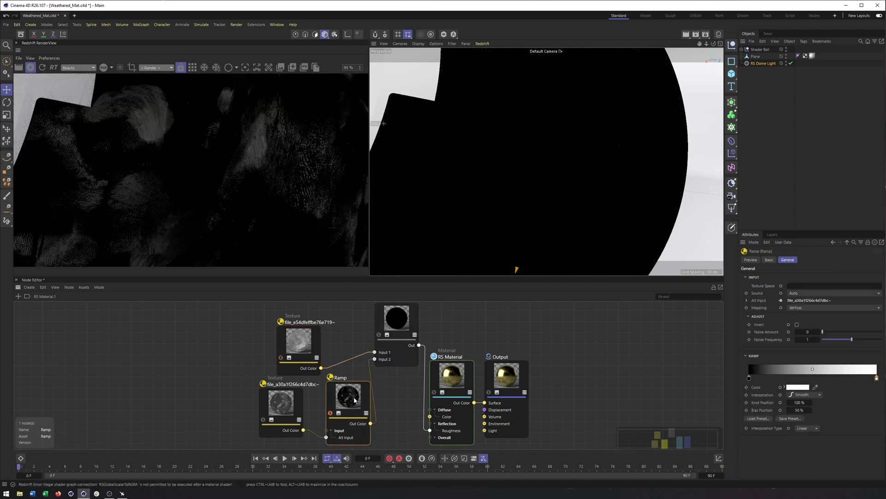
pyautogui.moveTo(877, 377); pyautogui.dragTo(790, 378)
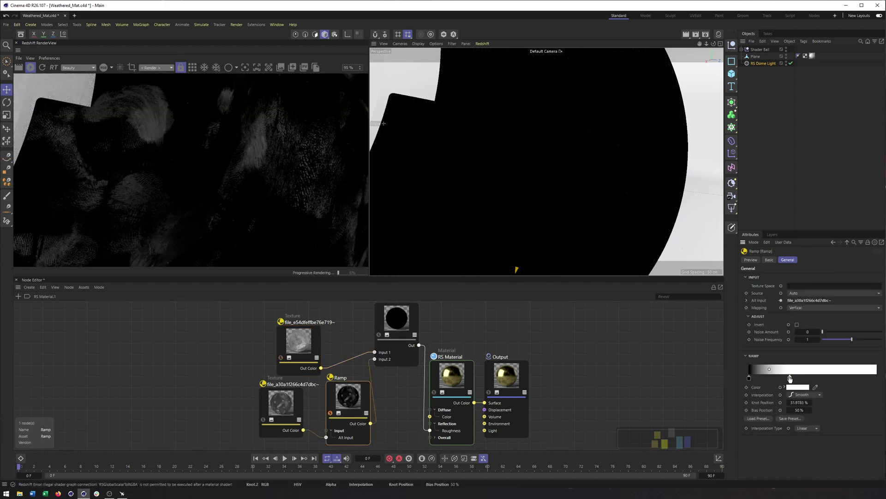
pyautogui.moveTo(414, 351); pyautogui.dragTo(422, 394, button='middle')
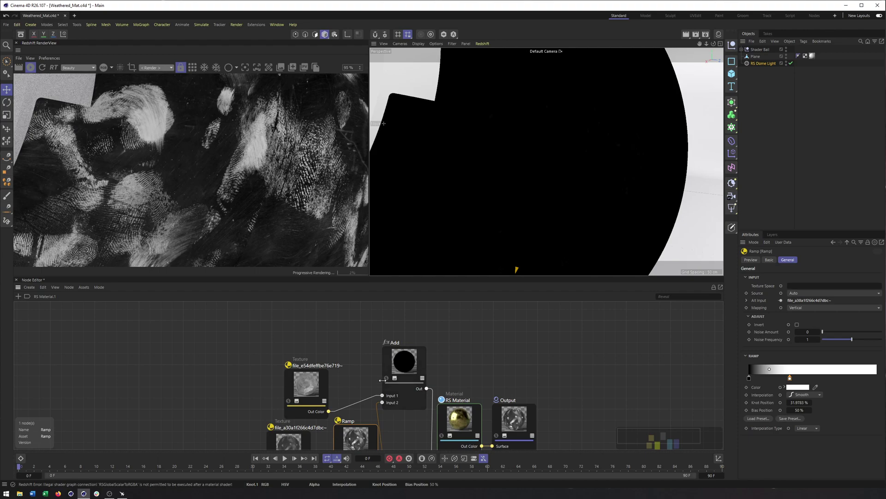
pyautogui.moveTo(340, 441); pyautogui.dragTo(347, 395, button='middle')
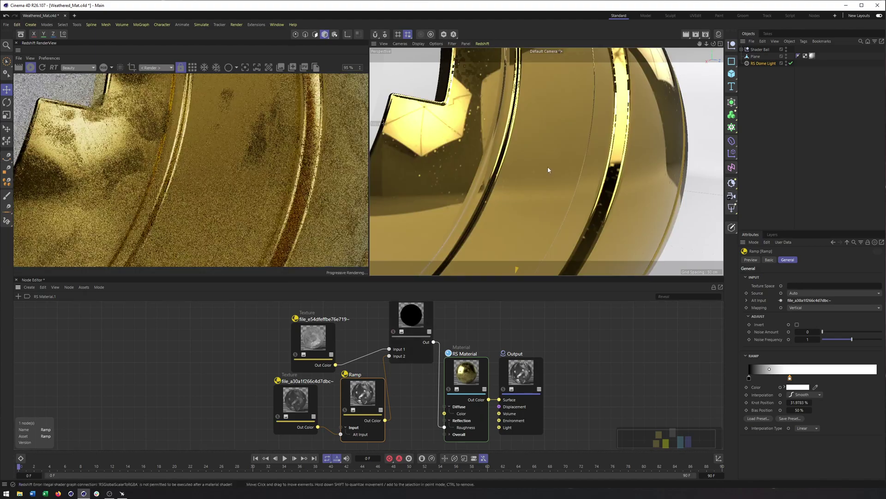
pyautogui.scroll(-6, 547, 167)
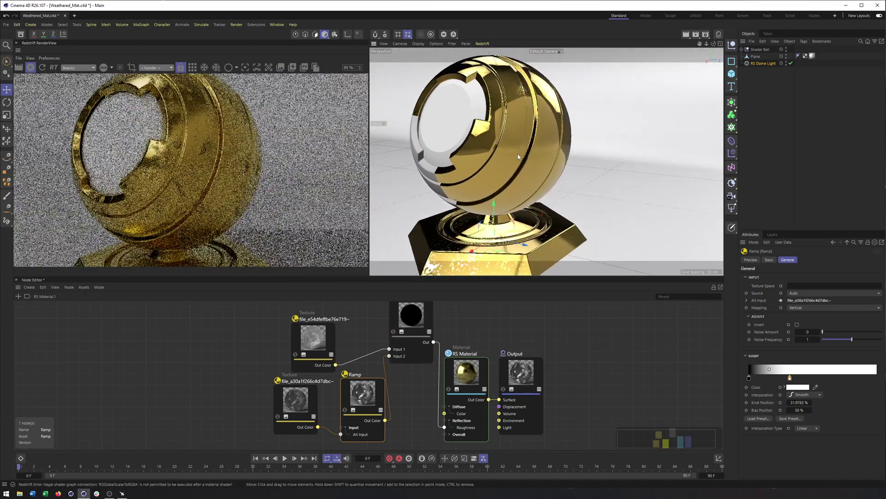
pyautogui.keyDown('alt'); pyautogui.moveTo(518, 157); pyautogui.dragTo(482, 181); pyautogui.keyUp('alt')
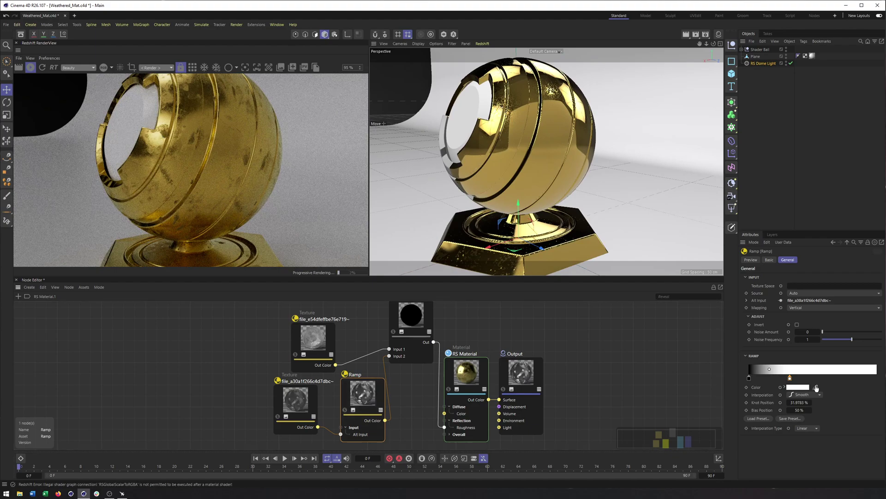
pyautogui.moveTo(790, 377); pyautogui.dragTo(836, 378)
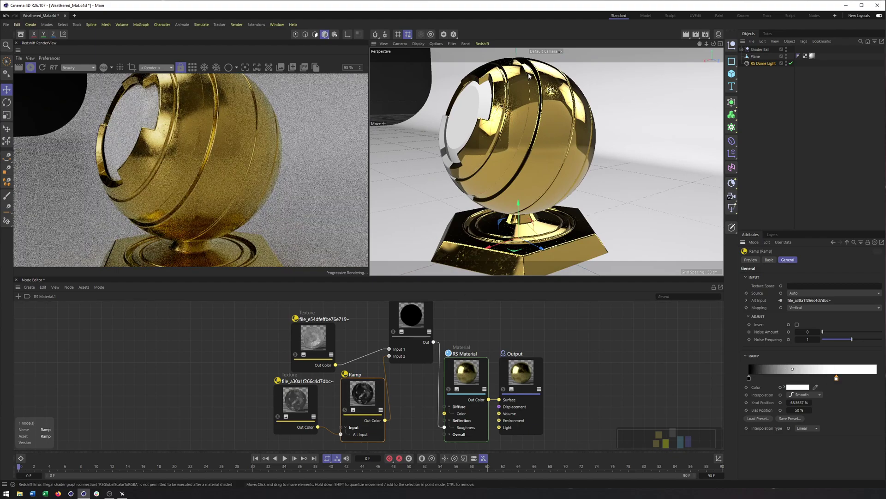
pyautogui.keyDown('alt'); pyautogui.moveTo(516, 149); pyautogui.dragTo(534, 139); pyautogui.keyUp('alt')
pyautogui.scroll(-1, 534, 140)
# Spread out the node graph by moving both textures and the ramp away from the material and repositioning the Add node beside them
pyautogui.keyDown('alt'); pyautogui.moveTo(356, 356); pyautogui.dragTo(376, 355, button='middle'); pyautogui.keyUp('alt')
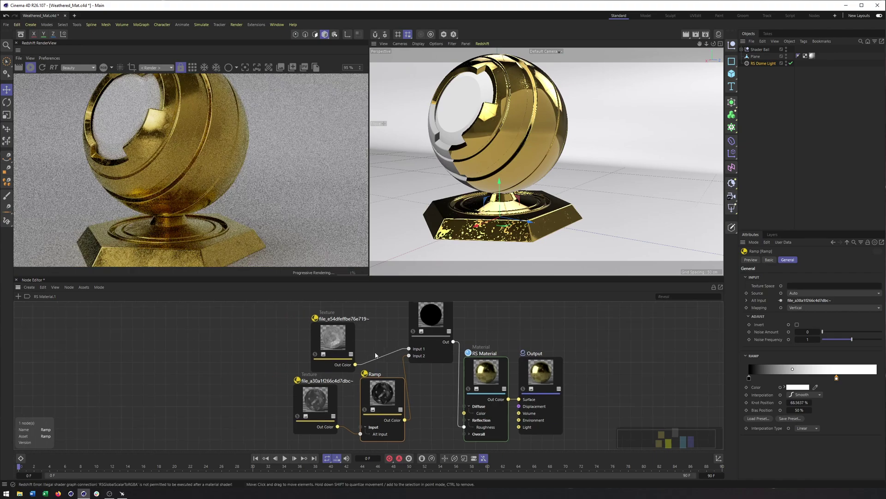
pyautogui.scroll(-2, 374, 355)
pyautogui.moveTo(289, 347); pyautogui.dragTo(380, 411)
pyautogui.moveTo(378, 397); pyautogui.dragTo(341, 350)
pyautogui.keyDown('alt'); pyautogui.moveTo(374, 343); pyautogui.dragTo(371, 357, button='middle'); pyautogui.keyUp('alt')
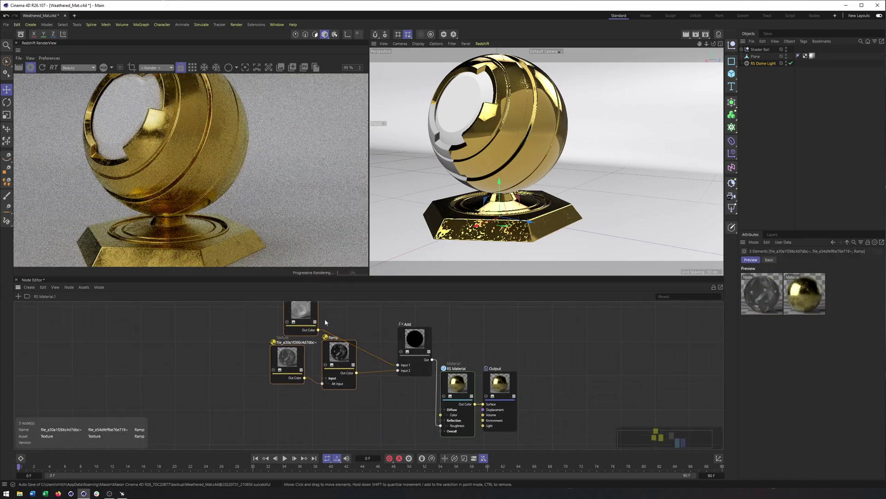
pyautogui.moveTo(325, 322); pyautogui.dragTo(323, 322, button='middle')
pyautogui.moveTo(409, 339); pyautogui.dragTo(394, 334)
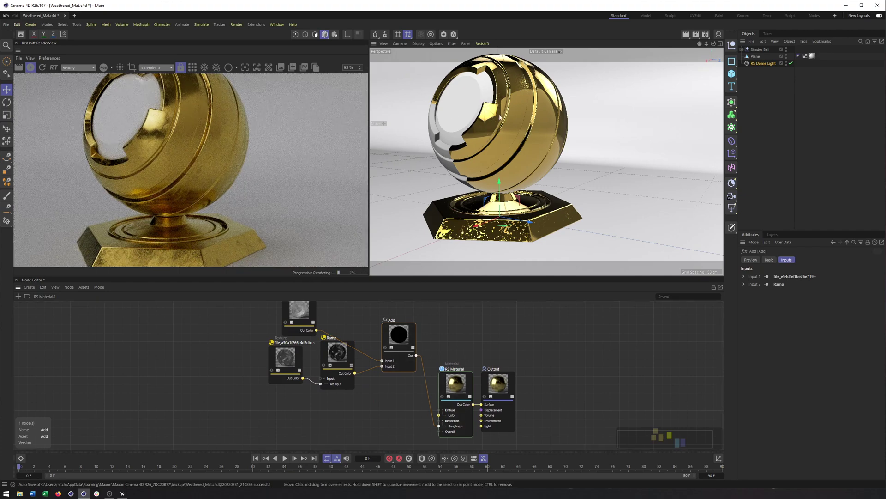
# Add the si-v1_scratches_01_15cm.png imperfections texture from the asset library and place its node below the fingerprints texture
pyautogui.keyDown('alt'); pyautogui.moveTo(490, 111); pyautogui.dragTo(584, 110, button='right'); pyautogui.keyUp('alt')
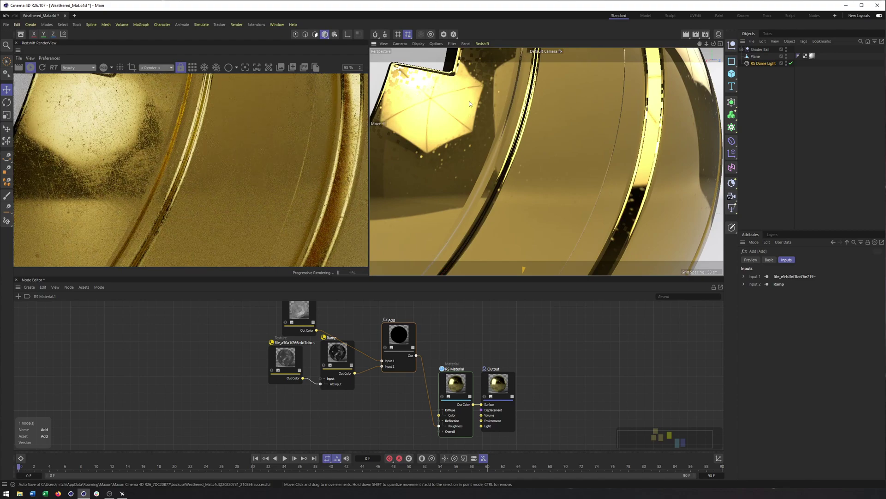
pyautogui.keyDown('alt'); pyautogui.moveTo(558, 158); pyautogui.dragTo(510, 159, button='right'); pyautogui.keyUp('alt')
pyautogui.keyDown('alt'); pyautogui.moveTo(556, 158); pyautogui.dragTo(555, 82, button='middle'); pyautogui.keyUp('alt')
pyautogui.keyDown('alt'); pyautogui.moveTo(509, 237); pyautogui.dragTo(478, 237, button='right'); pyautogui.keyUp('alt')
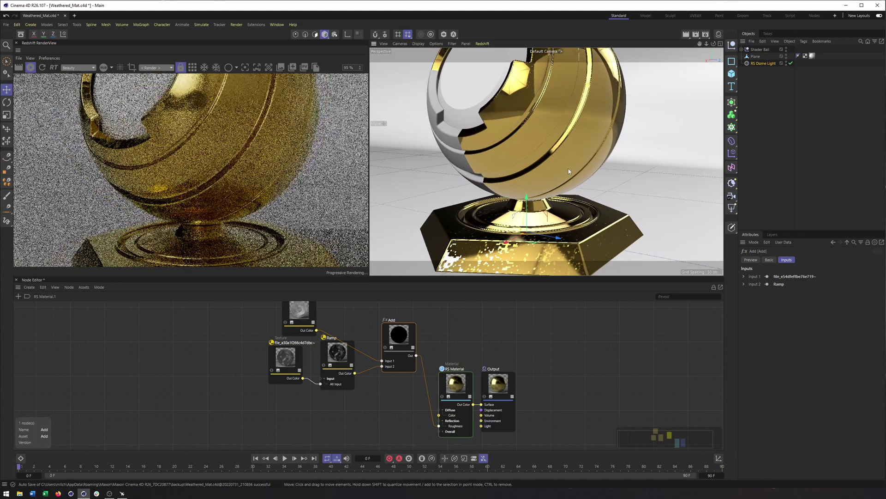
pyautogui.click(21, 34)
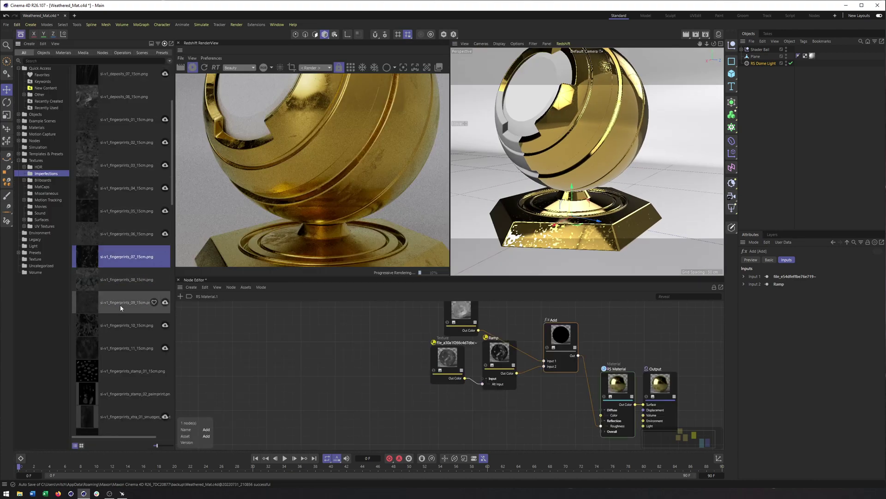
pyautogui.scroll(-5, 120, 307)
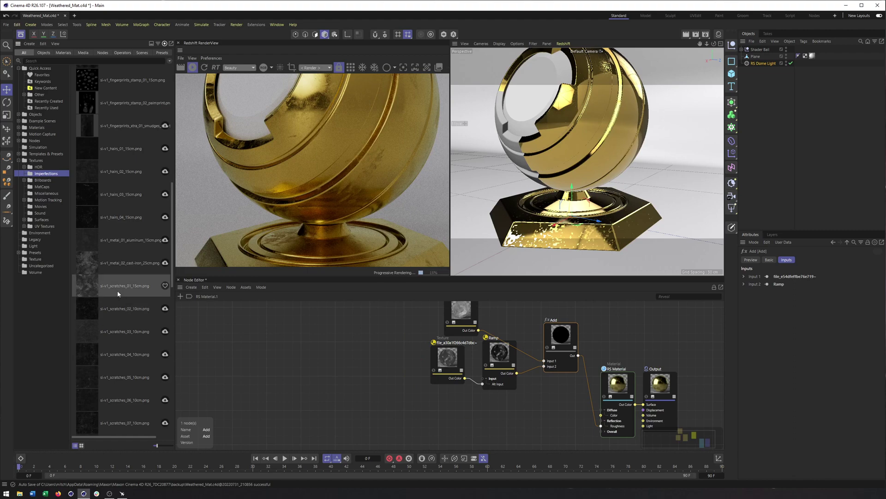
pyautogui.moveTo(118, 288); pyautogui.dragTo(495, 414)
pyautogui.moveTo(441, 413); pyautogui.dragTo(441, 414)
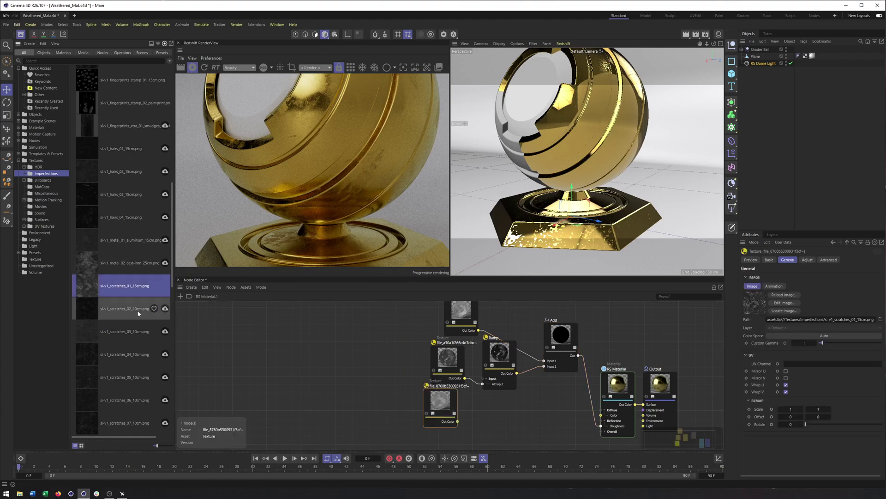
pyautogui.click(21, 34)
pyautogui.moveTo(281, 398); pyautogui.dragTo(290, 416)
# Add a Bump Map node beside the scratches texture and connect the texture's Out Color to the Bump Map's Input
pyautogui.moveTo(370, 407); pyautogui.dragTo(377, 394, button='middle')
pyautogui.click(20, 295)
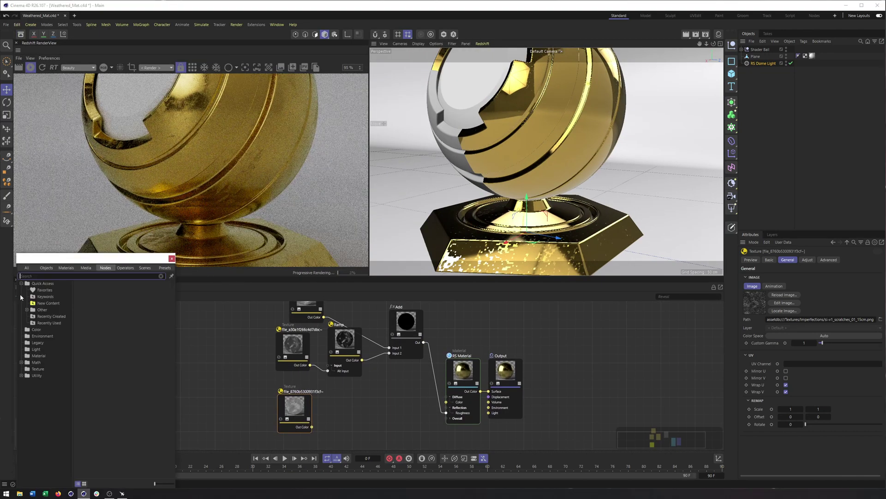
pyautogui.write('bump')
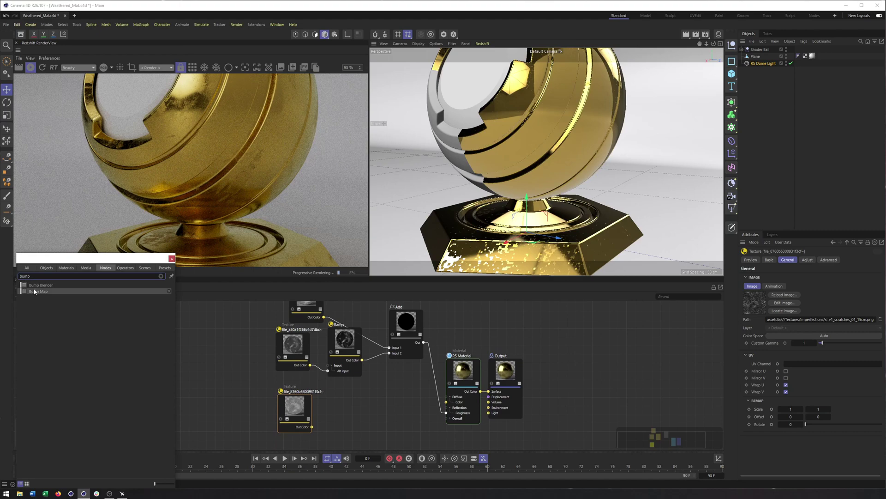
pyautogui.moveTo(34, 291); pyautogui.dragTo(353, 406)
pyautogui.moveTo(312, 428); pyautogui.dragTo(346, 396)
pyautogui.moveTo(367, 398)
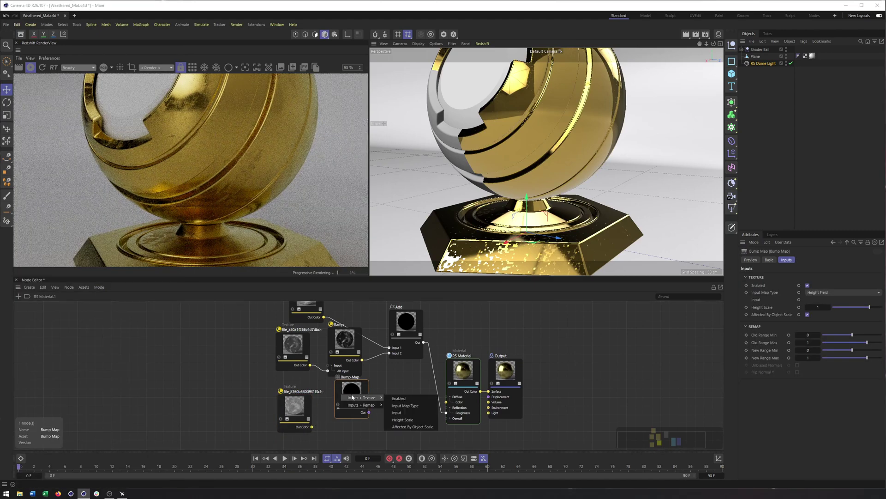
pyautogui.click(397, 413)
# Connect the Bump Map's output to the RS Material's Overall bump input and disconnect the Add node from Reflection Roughness
pyautogui.moveTo(427, 419); pyautogui.dragTo(464, 419)
pyautogui.moveTo(499, 416)
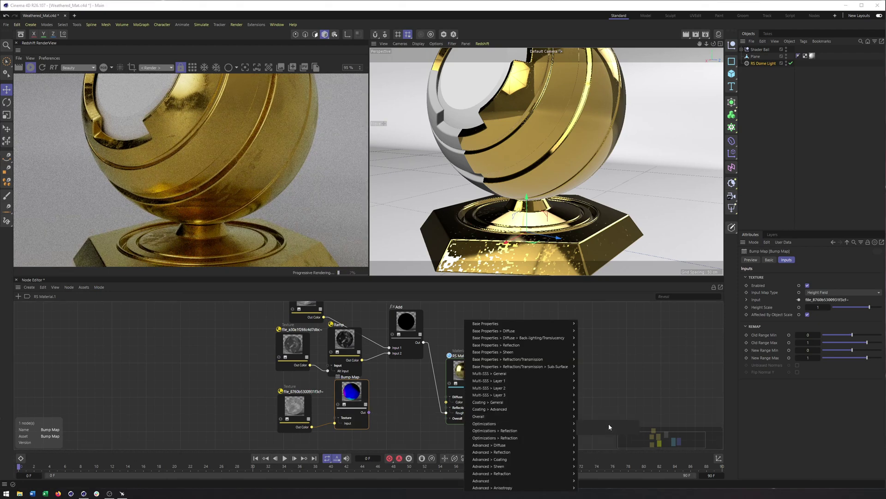
pyautogui.click(598, 447)
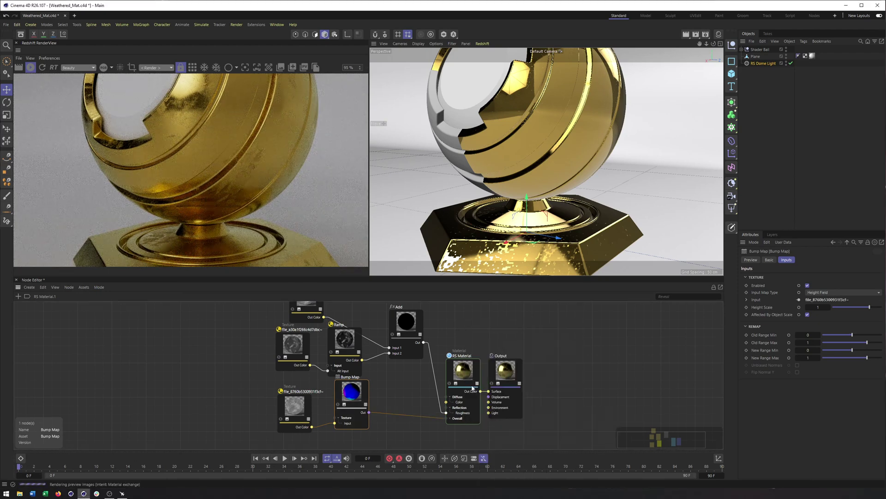
pyautogui.moveTo(375, 387); pyautogui.dragTo(444, 381, button='middle')
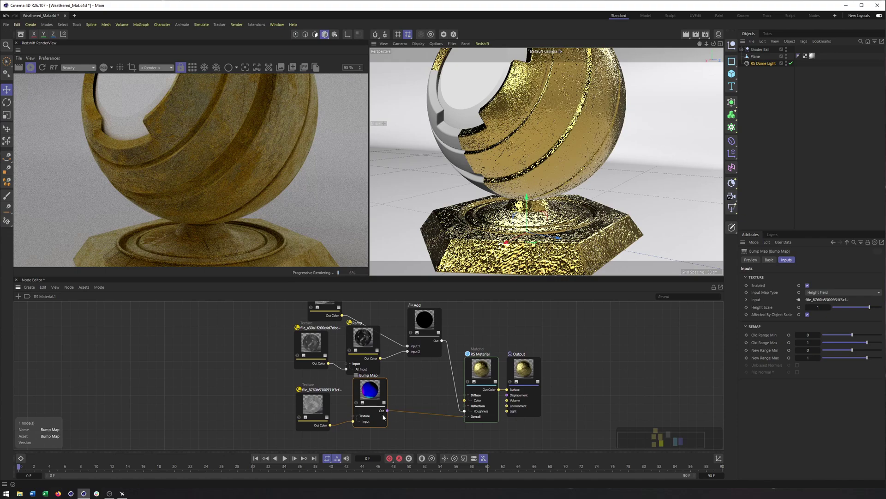
pyautogui.click(407, 412)
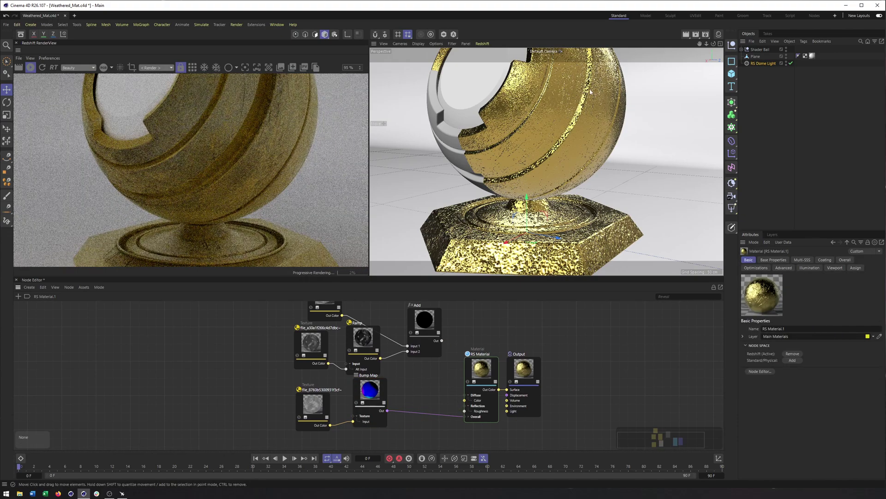
pyautogui.scroll(-2, 571, 140)
# Set the Bump Map's Height Scale to 0.1 and inspect the scratched surface on the shader ball
pyautogui.moveTo(366, 386)
pyautogui.mouseDown()
pyautogui.moveTo(387, 396)
pyautogui.moveTo(369, 392)
pyautogui.mouseUp()
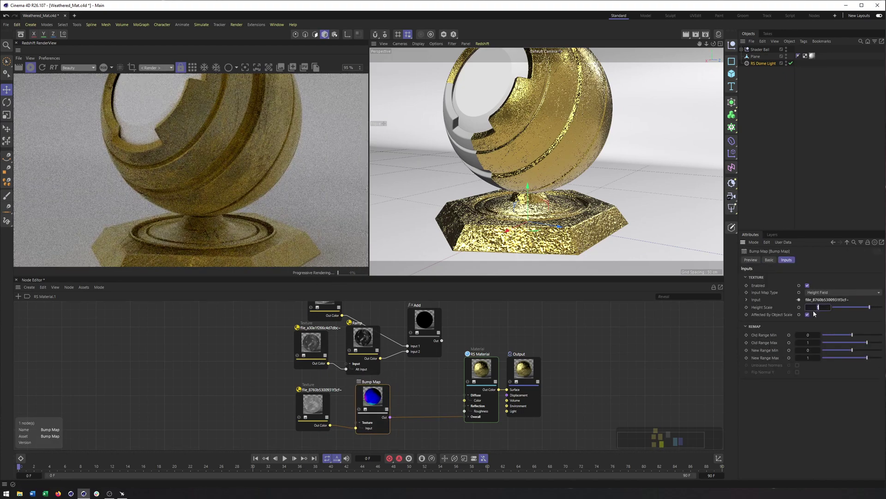
pyautogui.write('0.1')
pyautogui.press('Return')
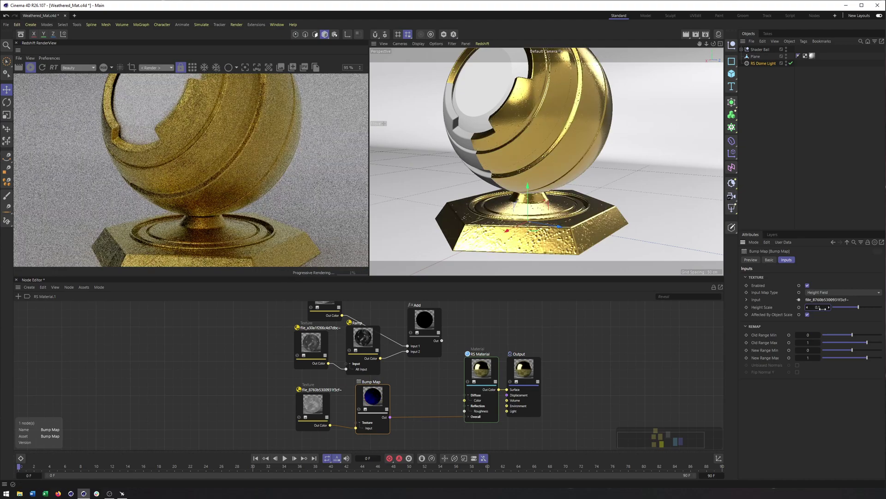
pyautogui.keyDown('alt'); pyautogui.moveTo(546, 132); pyautogui.dragTo(553, 133, button='right'); pyautogui.keyUp('alt')
pyautogui.keyDown('alt'); pyautogui.moveTo(571, 145); pyautogui.dragTo(566, 168, button='middle'); pyautogui.keyUp('alt')
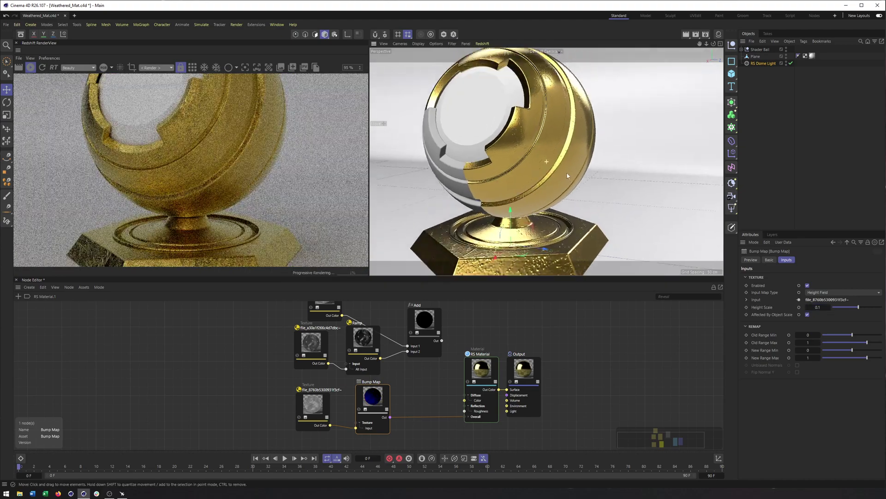
pyautogui.keyDown('alt'); pyautogui.moveTo(563, 165); pyautogui.dragTo(595, 158, button='right'); pyautogui.keyUp('alt')
pyautogui.scroll(-6, 569, 142)
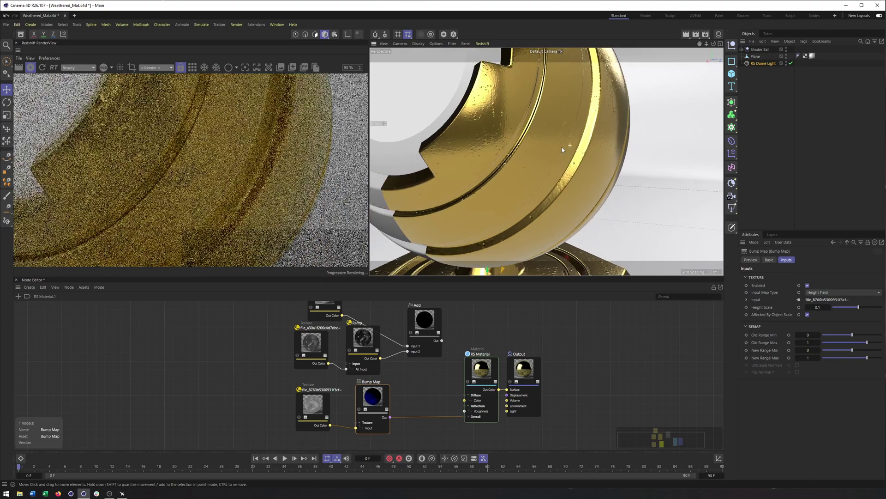
pyautogui.keyDown('alt'); pyautogui.moveTo(536, 154); pyautogui.dragTo(530, 123, button='middle'); pyautogui.keyUp('alt')
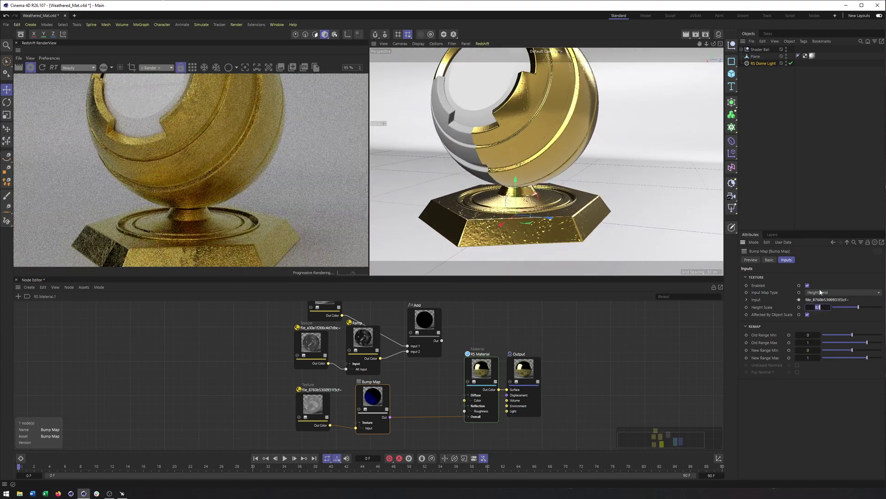
# Set the Bump Map's Height Scale to 0.01 and inspect the scratches up close on the shader ball
pyautogui.write('0.01')
pyautogui.press('Return')
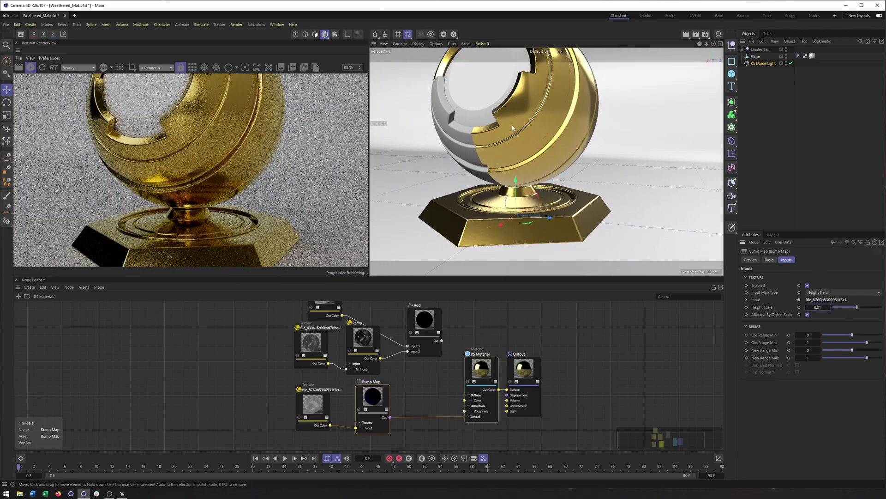
pyautogui.scroll(10, 604, 109)
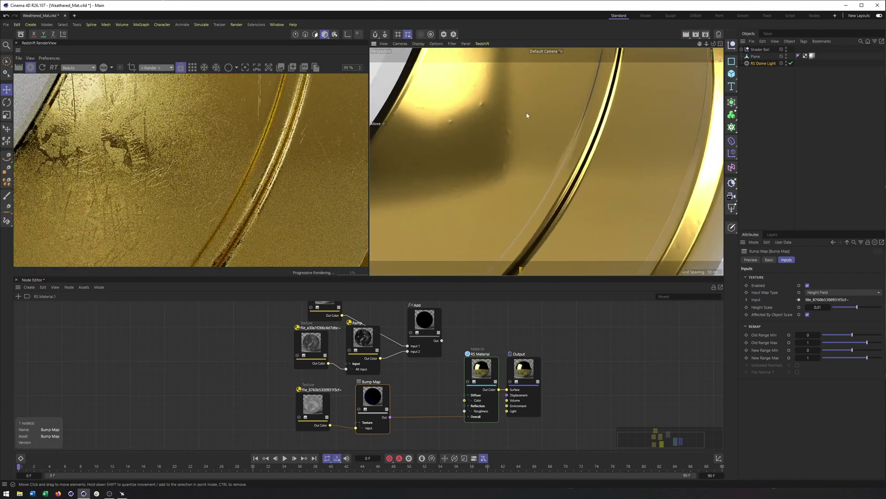
pyautogui.scroll(5, 546, 134)
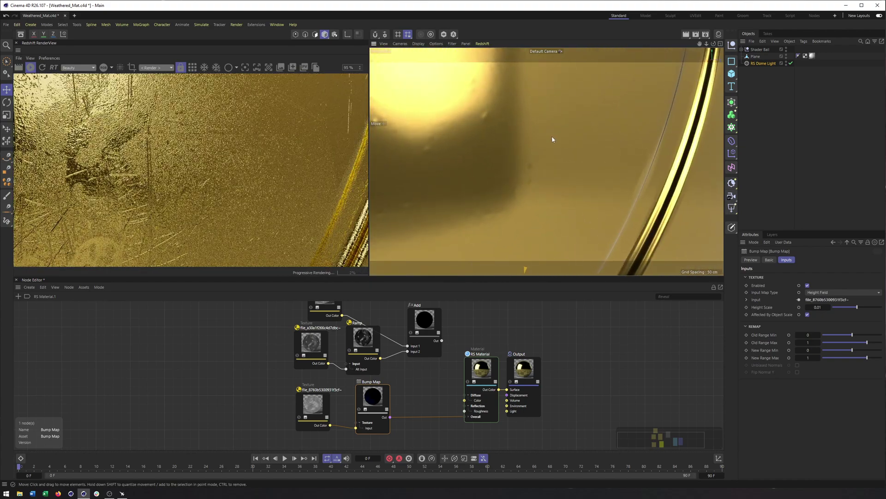
pyautogui.scroll(3, 594, 150)
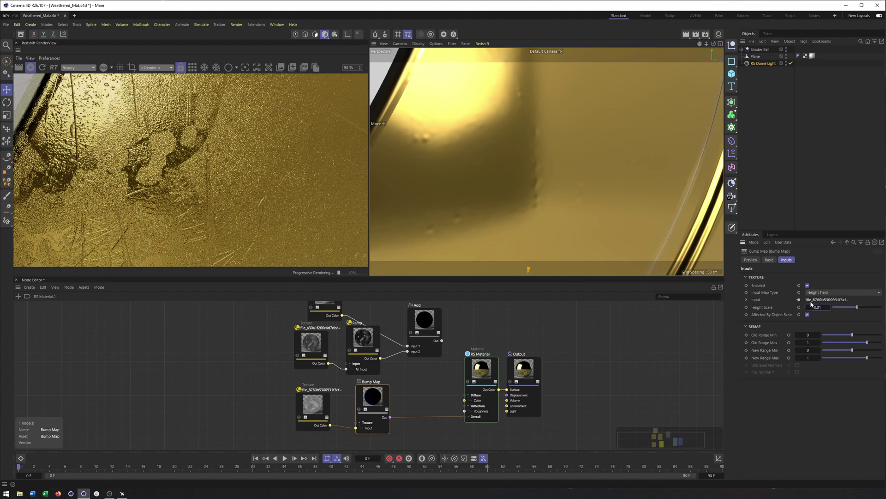
# Invert the bump by setting the Bump Map's Height Scale to -0.01 and view the whole shader ball
pyautogui.write('-')
pyautogui.press('Return')
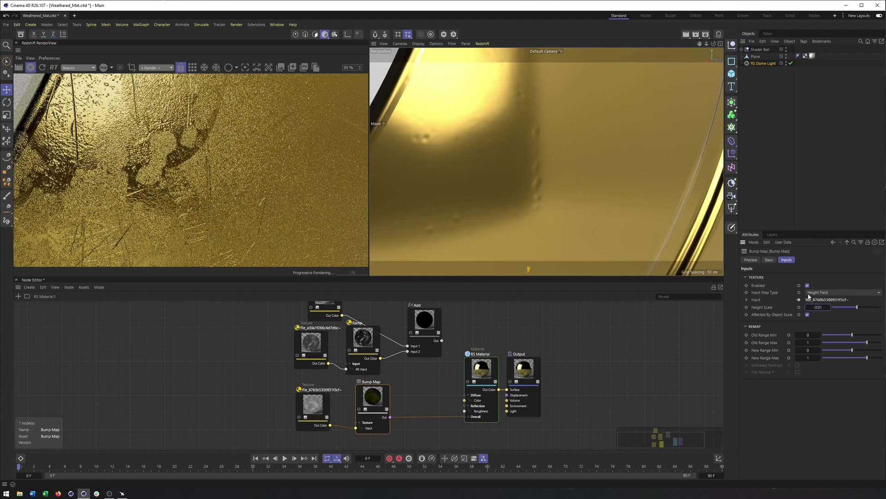
pyautogui.scroll(-10, 565, 163)
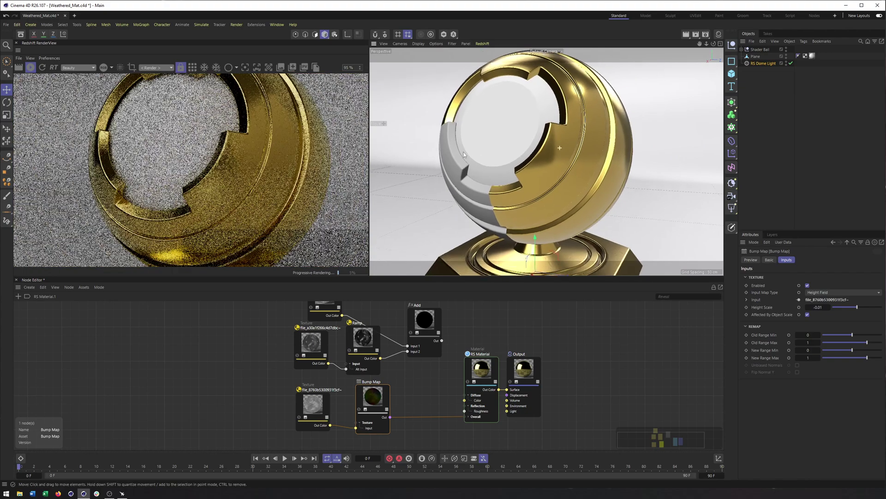
pyautogui.keyDown('alt'); pyautogui.moveTo(566, 163); pyautogui.dragTo(464, 90); pyautogui.keyUp('alt')
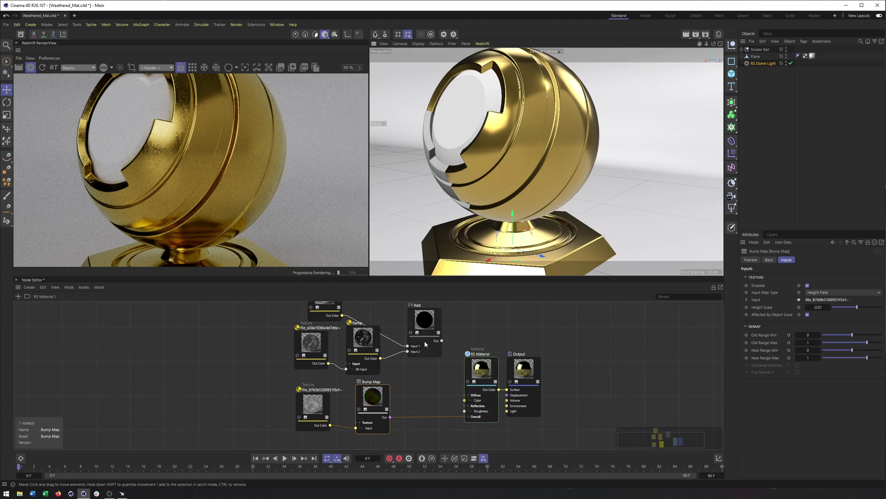
# Reconnect the Add node's output to the RS Material's Reflection Roughness and check the combined surface on the shader ball
pyautogui.moveTo(425, 342); pyautogui.dragTo(423, 348, button='middle')
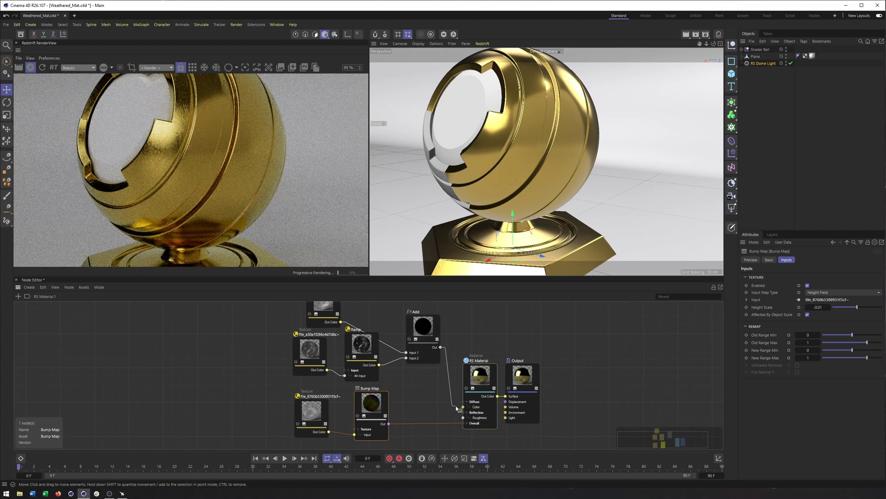
pyautogui.moveTo(463, 418); pyautogui.dragTo(463, 418)
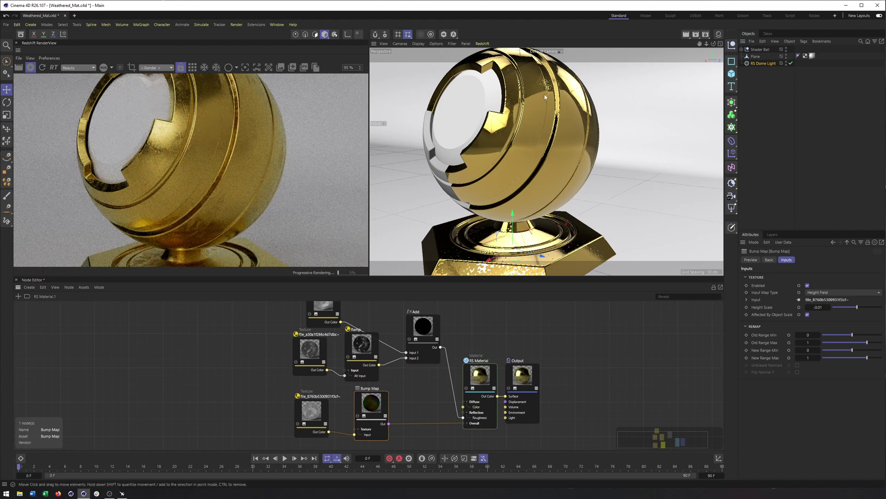
pyautogui.scroll(10, 491, 123)
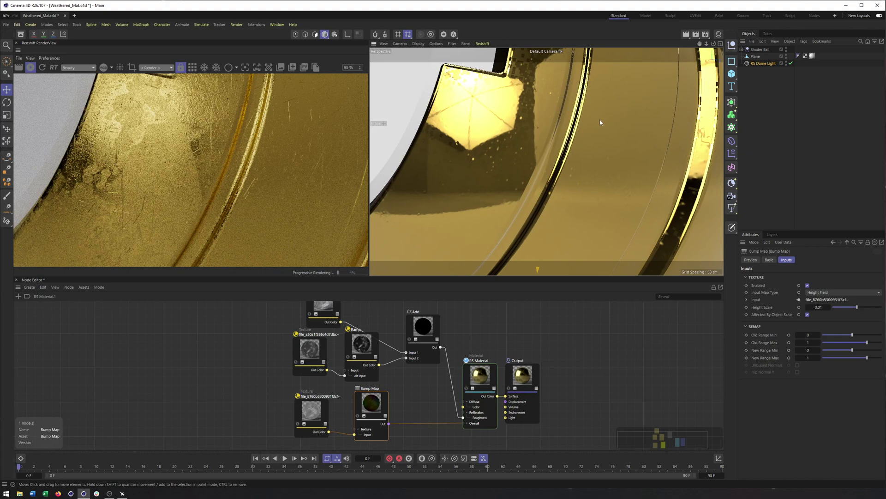
pyautogui.scroll(-10, 600, 123)
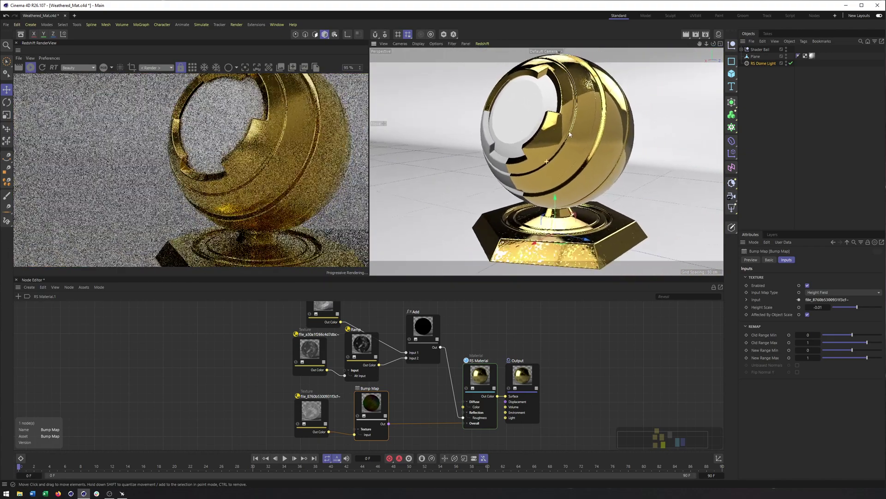
pyautogui.keyDown('alt'); pyautogui.moveTo(569, 134); pyautogui.dragTo(542, 124, button='middle'); pyautogui.keyUp('alt')
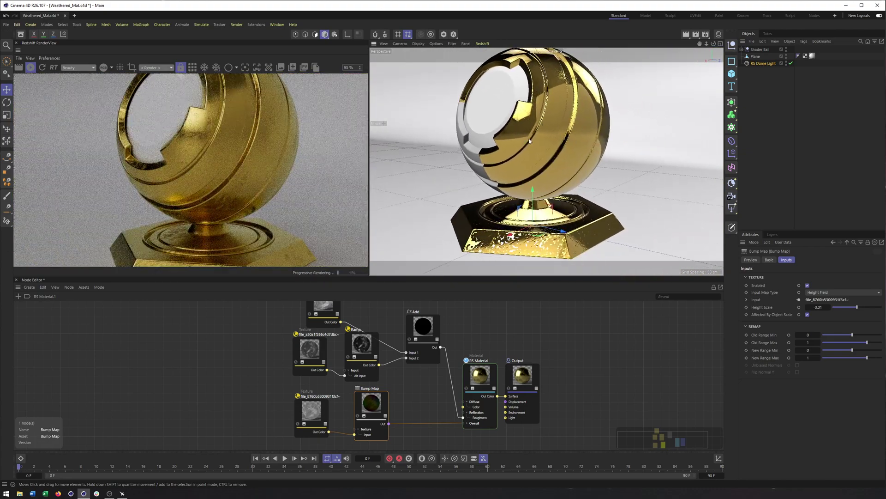
pyautogui.keyDown('alt'); pyautogui.moveTo(530, 141); pyautogui.dragTo(550, 114); pyautogui.keyUp('alt')
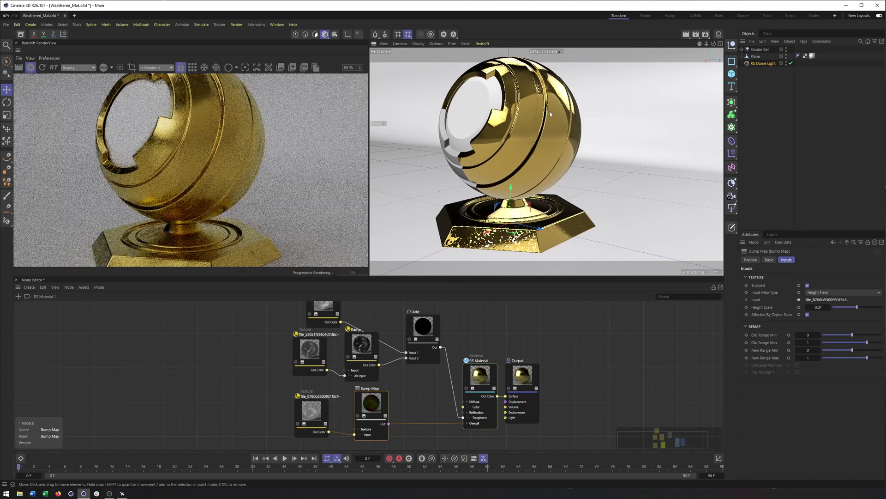
pyautogui.keyDown('alt'); pyautogui.moveTo(551, 114); pyautogui.dragTo(545, 115, button='middle'); pyautogui.keyUp('alt')
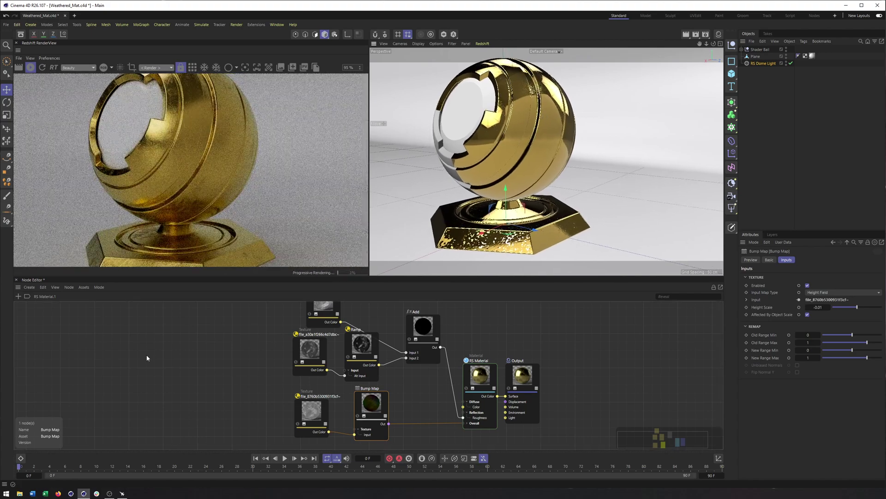
# Add a Curvature node beside the textures and preview it with its output connected to the RS Material's Diffuse Color
pyautogui.click(18, 297)
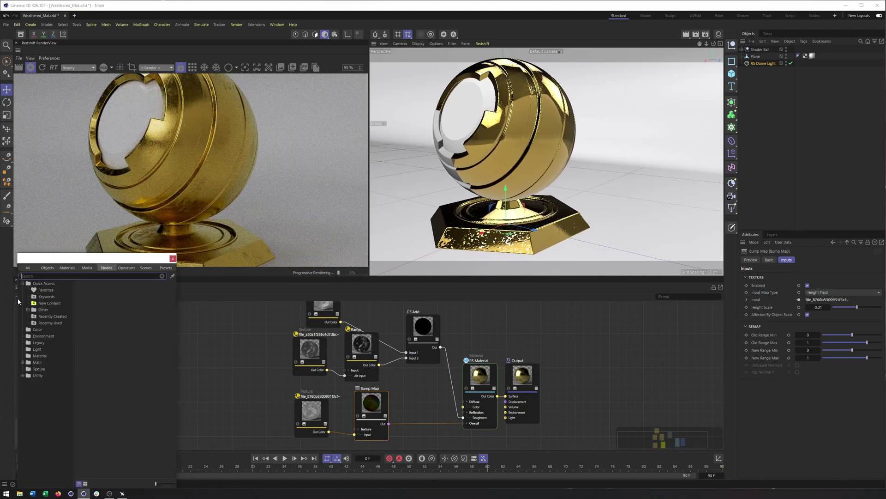
pyautogui.write('curv')
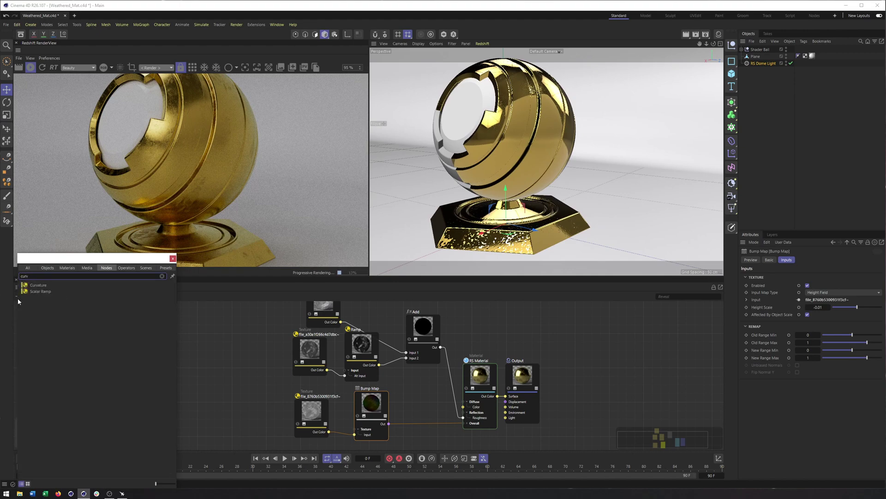
pyautogui.doubleClick(42, 287)
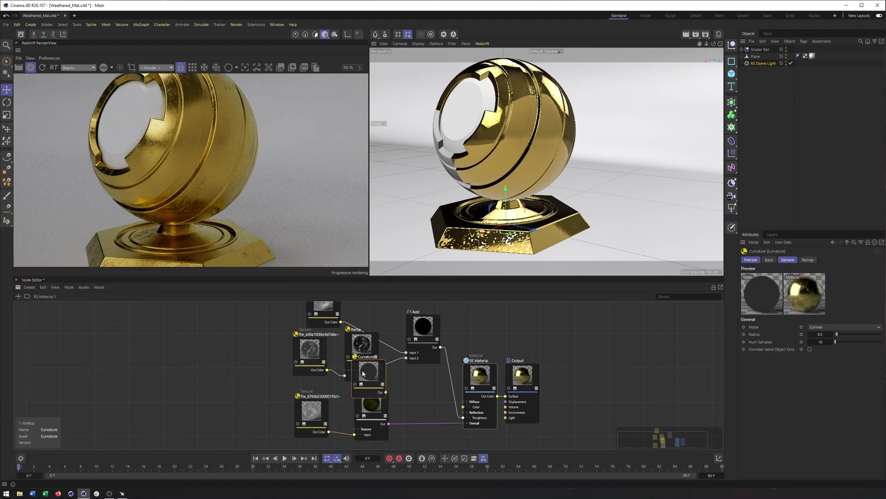
pyautogui.moveTo(364, 373); pyautogui.dragTo(229, 339)
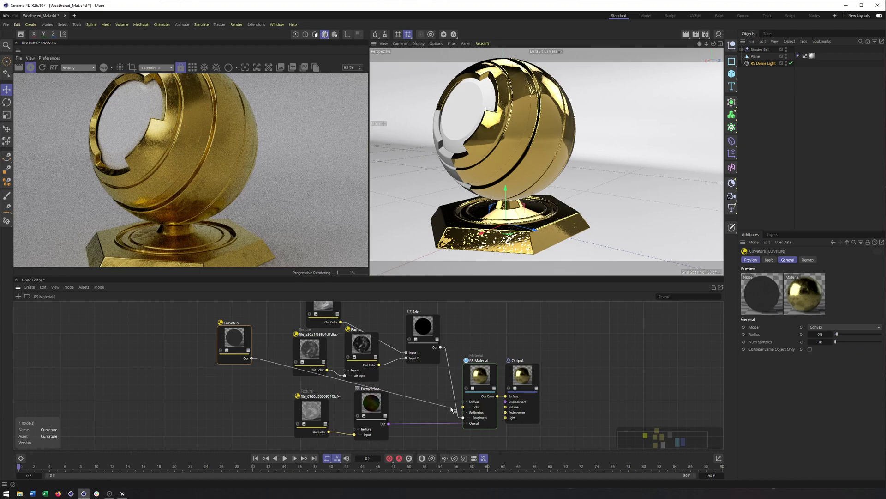
pyautogui.moveTo(462, 409); pyautogui.dragTo(463, 406)
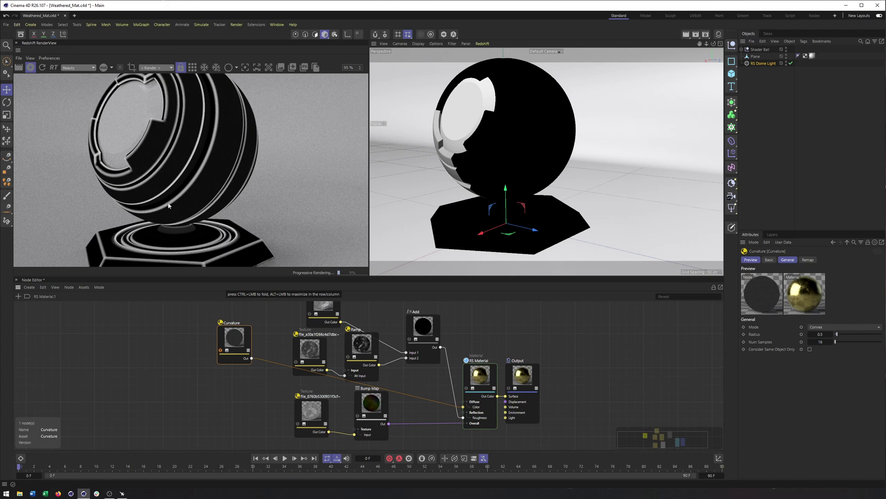
# Examine the Curvature preview along the edges of the shader ball and its base in the render view
pyautogui.scroll(10, 236, 201)
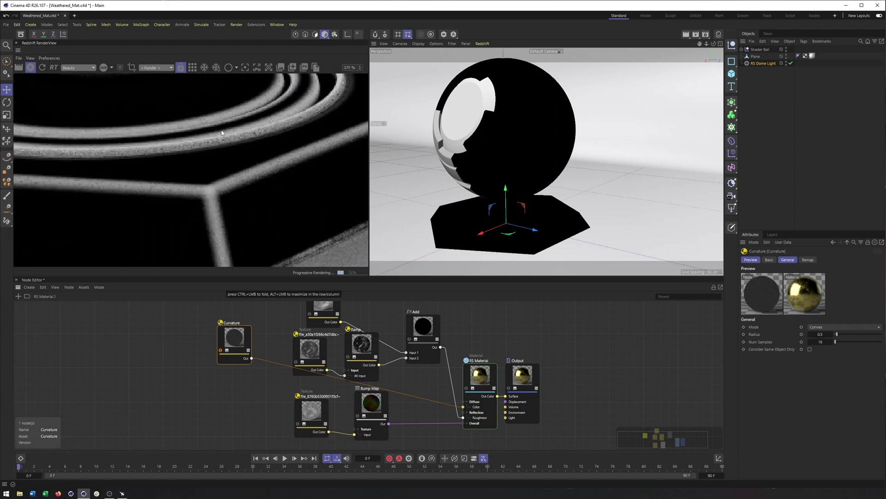
pyautogui.scroll(-2, 223, 186)
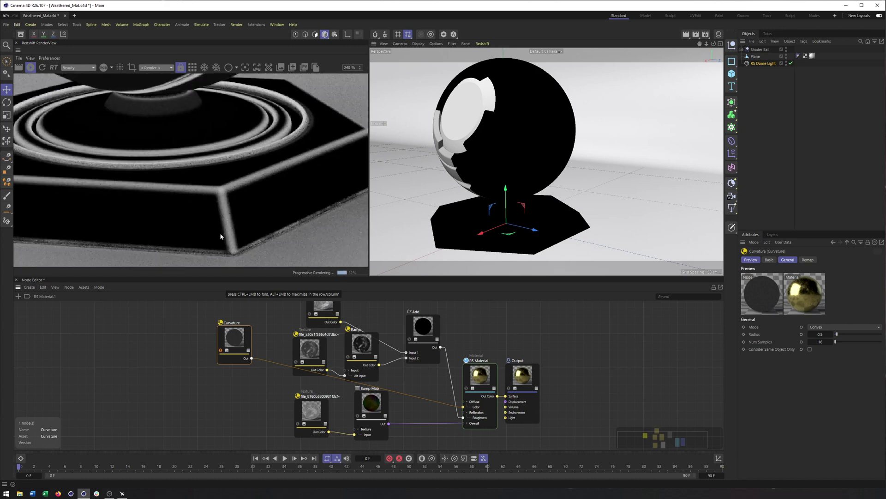
pyautogui.moveTo(278, 103); pyautogui.dragTo(230, 160, button='middle')
pyautogui.scroll(-1, 231, 160)
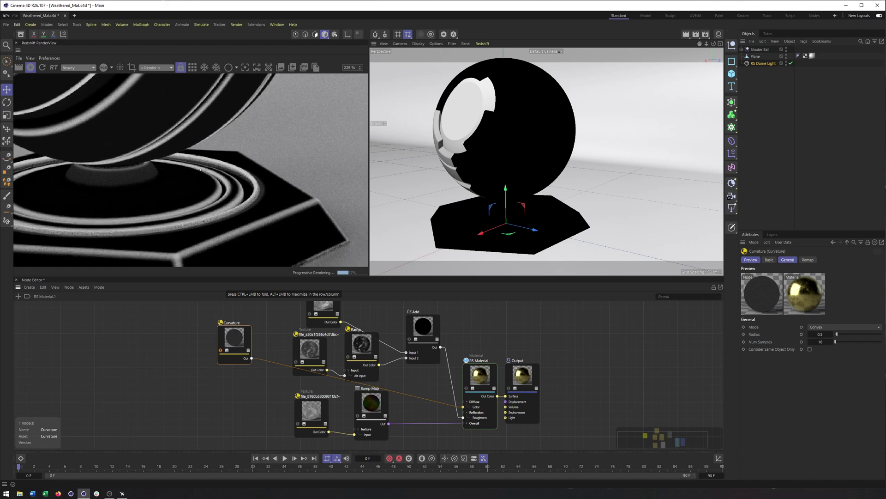
pyautogui.moveTo(161, 105); pyautogui.dragTo(243, 140, button='middle')
pyautogui.scroll(-1, 174, 155)
pyautogui.keyDown('alt'); pyautogui.moveTo(174, 155); pyautogui.dragTo(128, 229, button='right'); pyautogui.keyUp('alt')
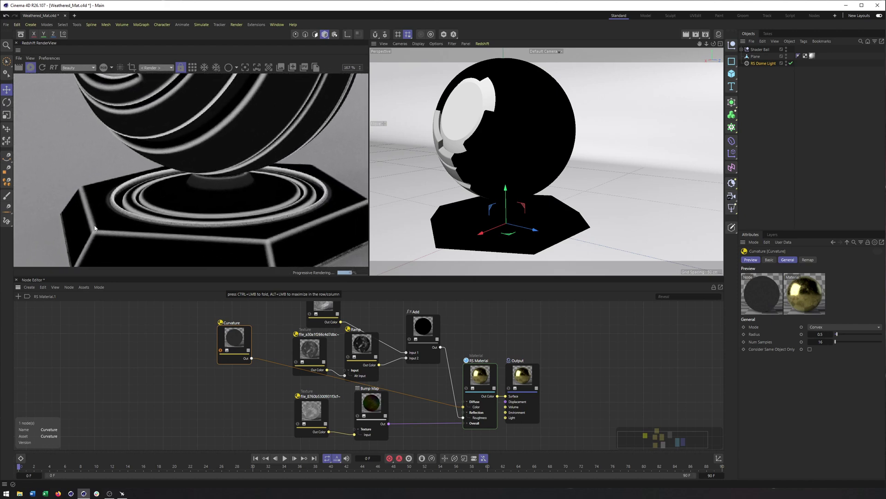
pyautogui.moveTo(254, 86); pyautogui.dragTo(255, 196, button='middle')
pyautogui.moveTo(253, 139); pyautogui.dragTo(241, 182, button='middle')
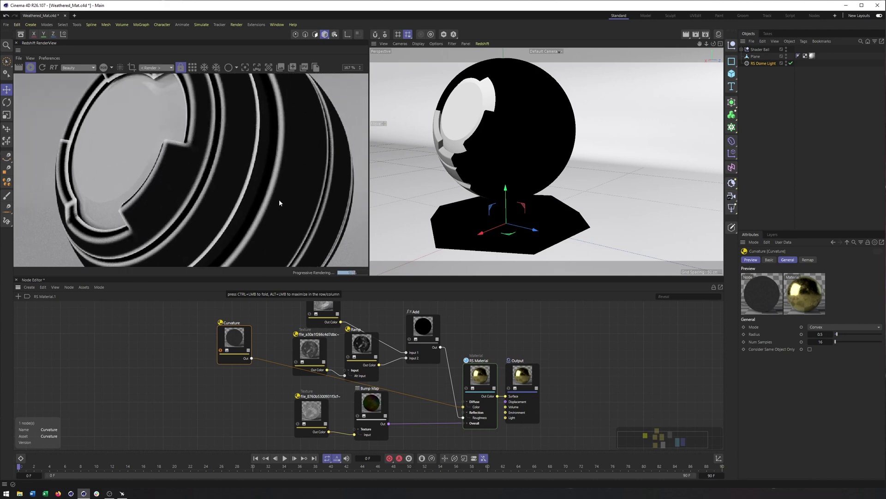
pyautogui.moveTo(290, 170); pyautogui.dragTo(243, 150, button='middle')
pyautogui.scroll(-1, 243, 150)
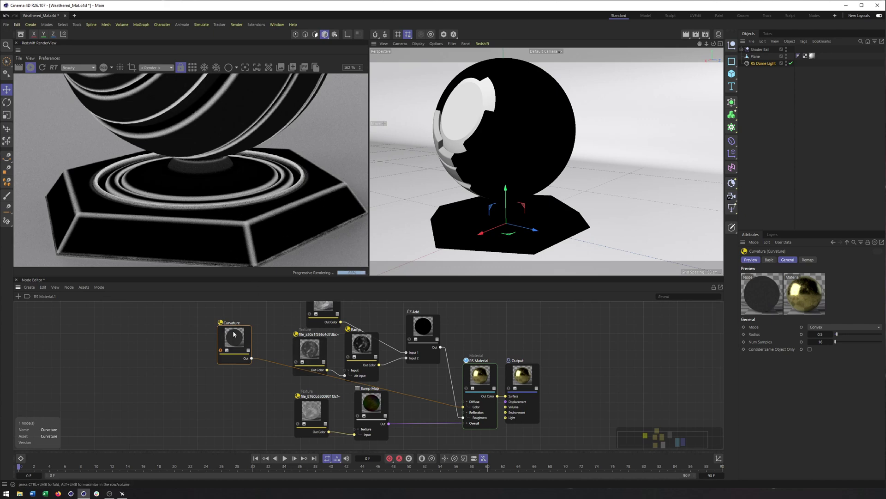
# Turn off the Curvature node's solo preview and delete the node
pyautogui.click(220, 350)
pyautogui.moveTo(234, 337); pyautogui.dragTo(227, 366)
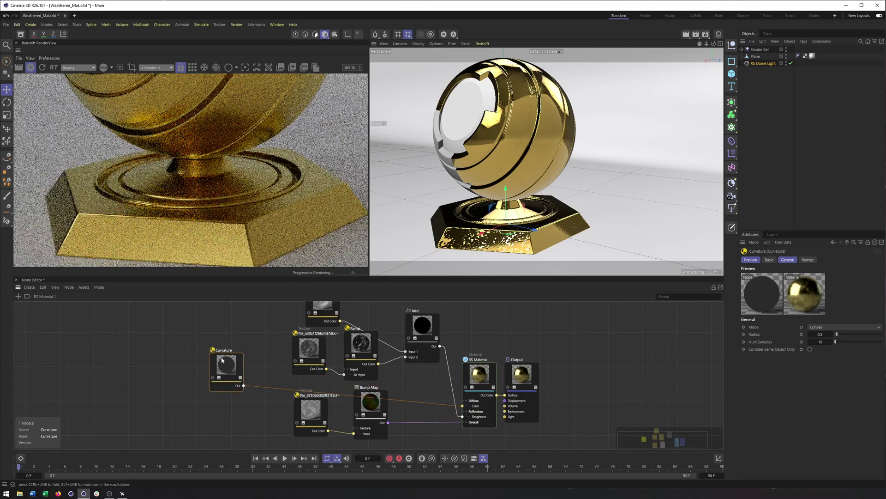
pyautogui.press('Delete')
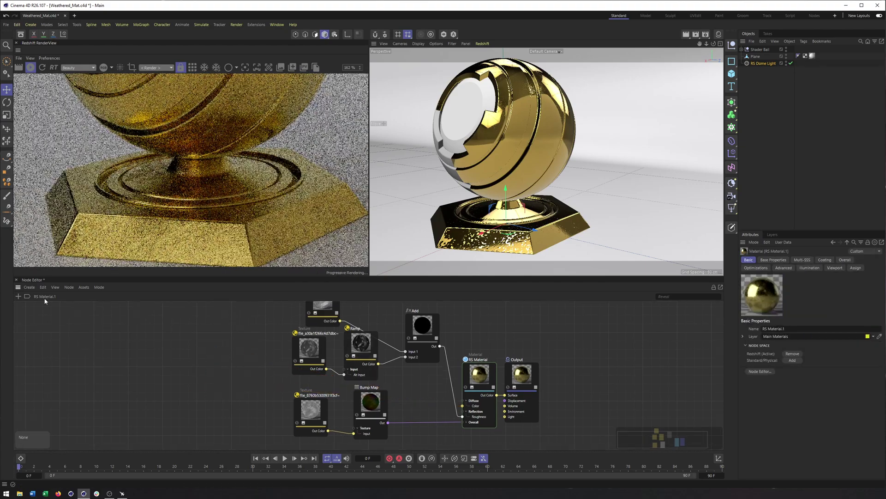
# Add a Material Blender node and a second Material node to the graph near the Output node
pyautogui.click(19, 297)
pyautogui.write('mater')
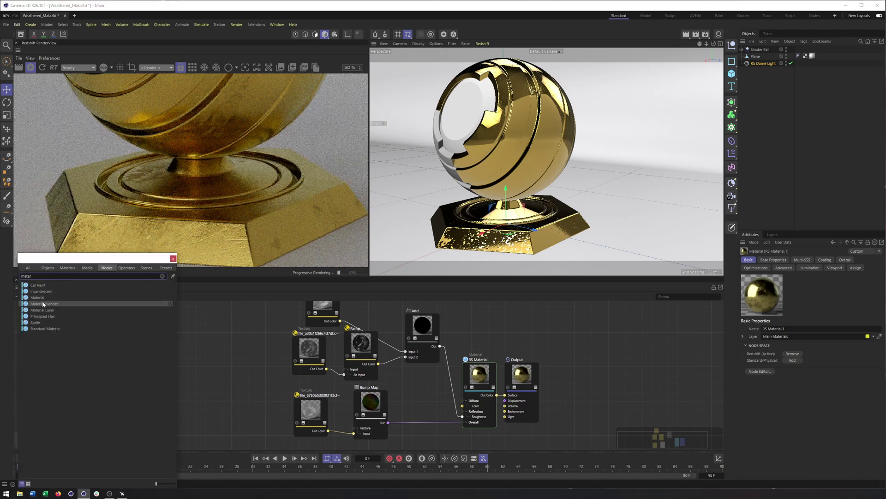
pyautogui.moveTo(41, 303); pyautogui.dragTo(617, 347)
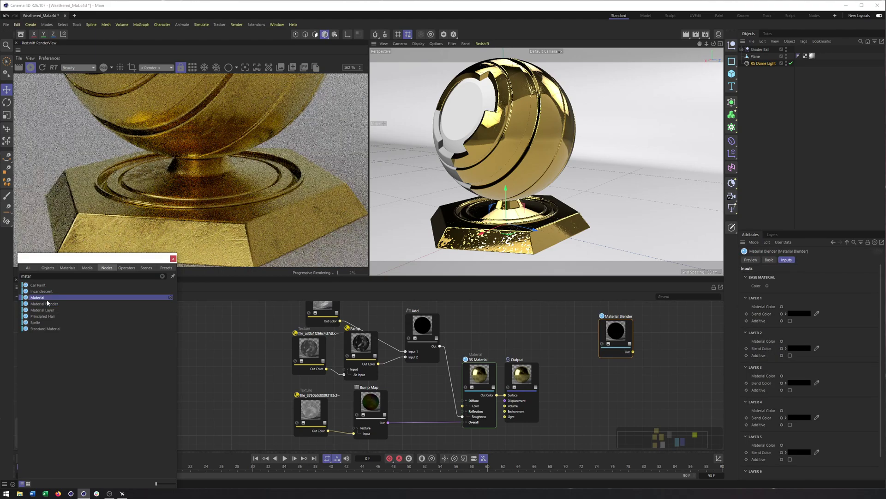
pyautogui.moveTo(524, 340); pyautogui.dragTo(524, 340)
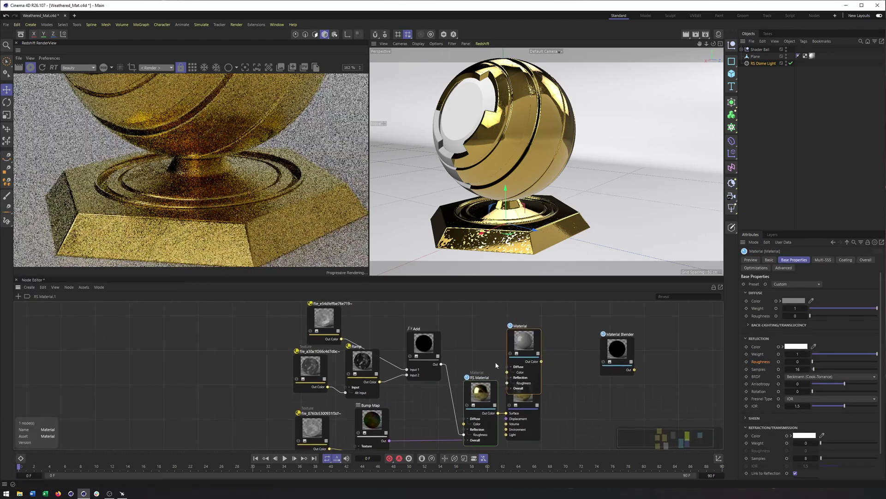
# Connect the Material Blender's output to the Output node's Surface and arrange the new Material node below the RS Material
pyautogui.moveTo(534, 405); pyautogui.dragTo(593, 416)
pyautogui.moveTo(626, 367)
pyautogui.mouseDown()
pyautogui.moveTo(571, 356)
pyautogui.moveTo(573, 416)
pyautogui.moveTo(635, 370)
pyautogui.mouseUp()
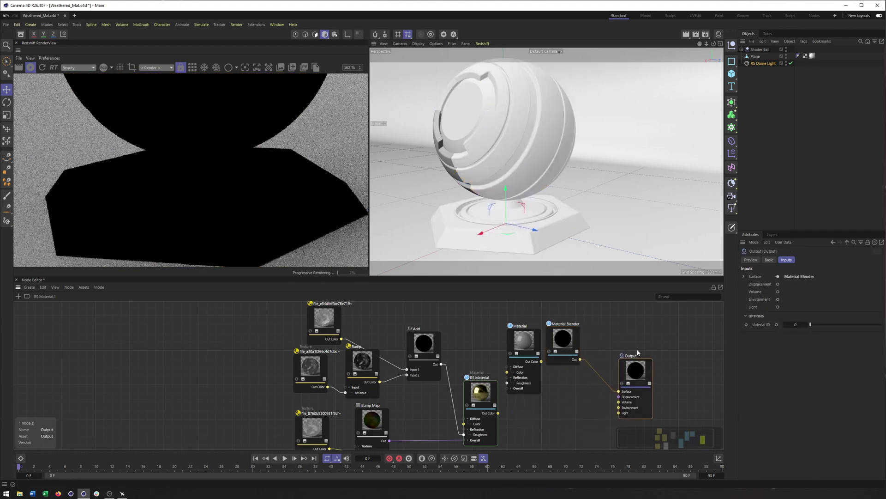
pyautogui.moveTo(525, 349); pyautogui.dragTo(492, 378)
pyautogui.scroll(-2, 508, 379)
pyautogui.scroll(4, 507, 346)
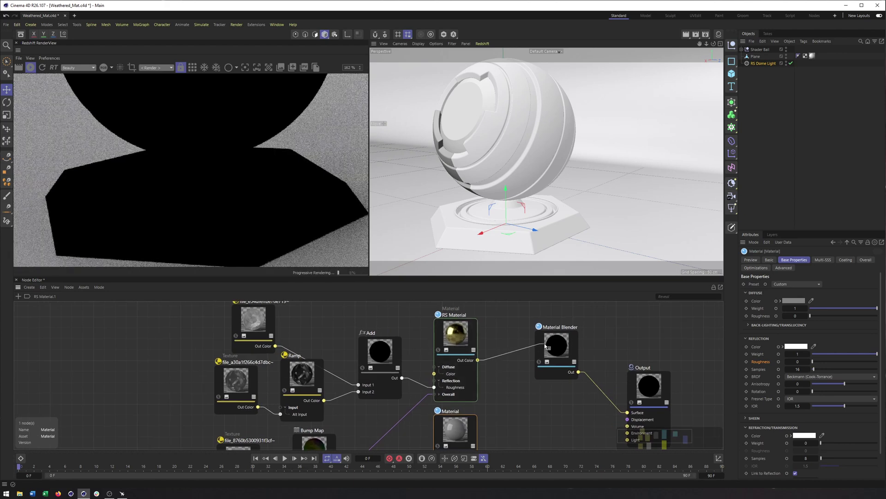
# Connect the RS Material's Out Color to the Material Blender's Base Material Color
pyautogui.moveTo(541, 344); pyautogui.dragTo(541, 345)
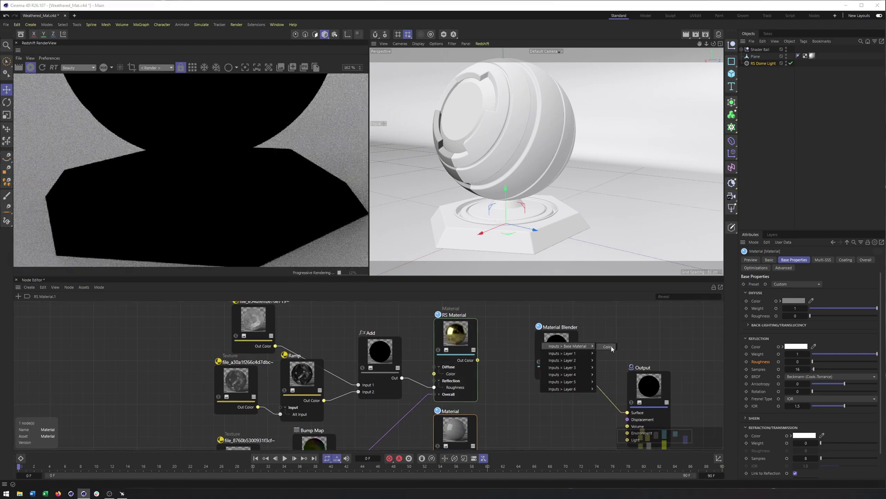
pyautogui.click(608, 347)
# Connect the second Material's Out Color to the Material Blender's Layer 1 Material Color
pyautogui.moveTo(479, 461); pyautogui.dragTo(484, 437, button='middle')
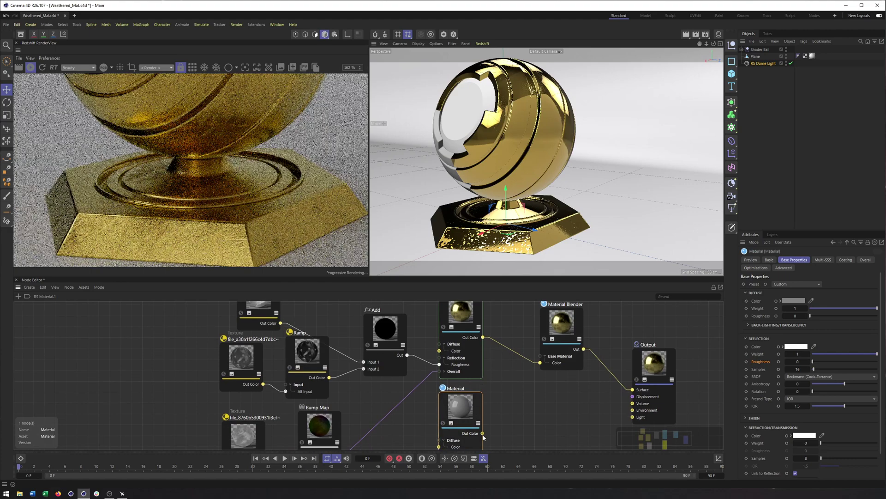
pyautogui.moveTo(483, 434); pyautogui.dragTo(549, 322)
pyautogui.moveTo(562, 326)
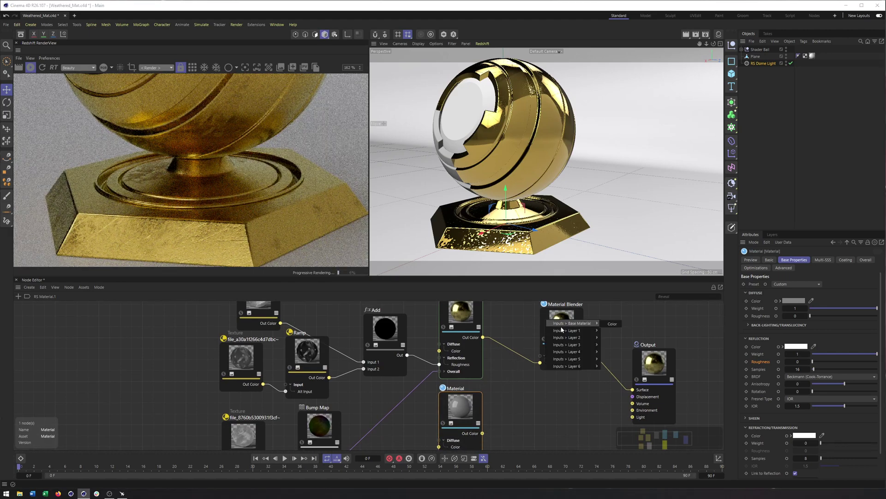
pyautogui.moveTo(591, 332)
pyautogui.click(613, 331)
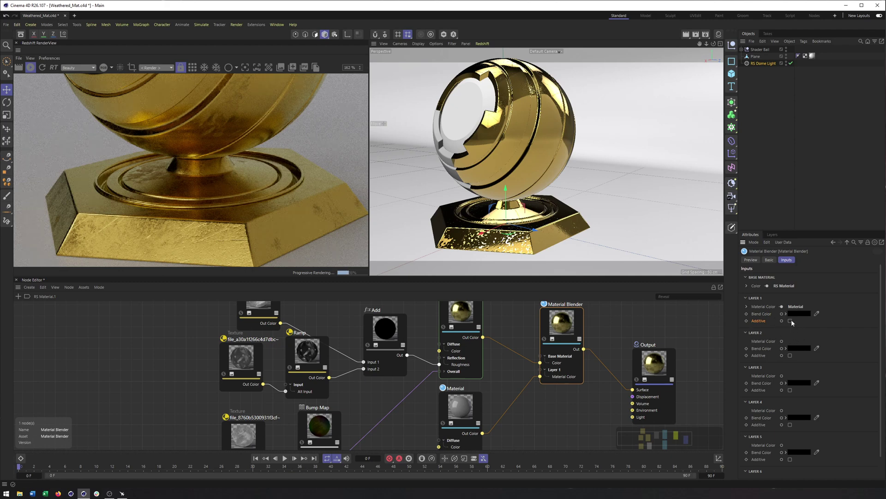
# Set the second Material's diffuse color to pure red (255, 0, 0)
pyautogui.scroll(-2, 507, 371)
pyautogui.click(468, 404)
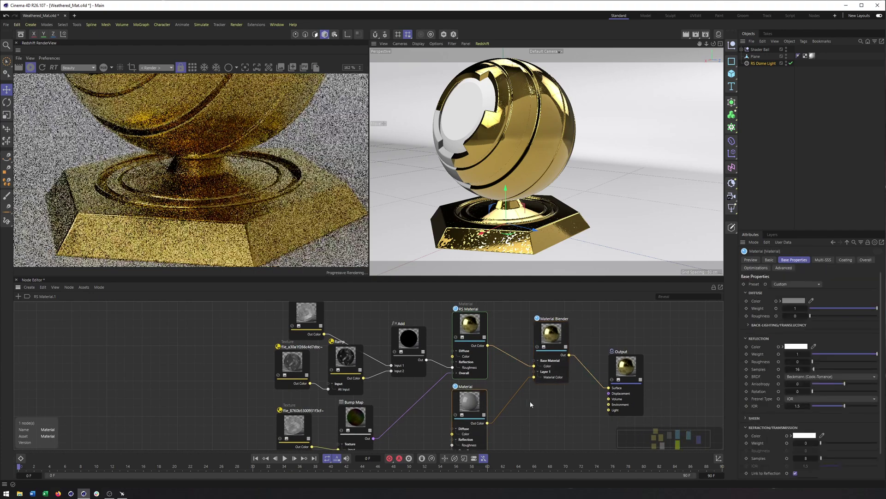
pyautogui.click(790, 301)
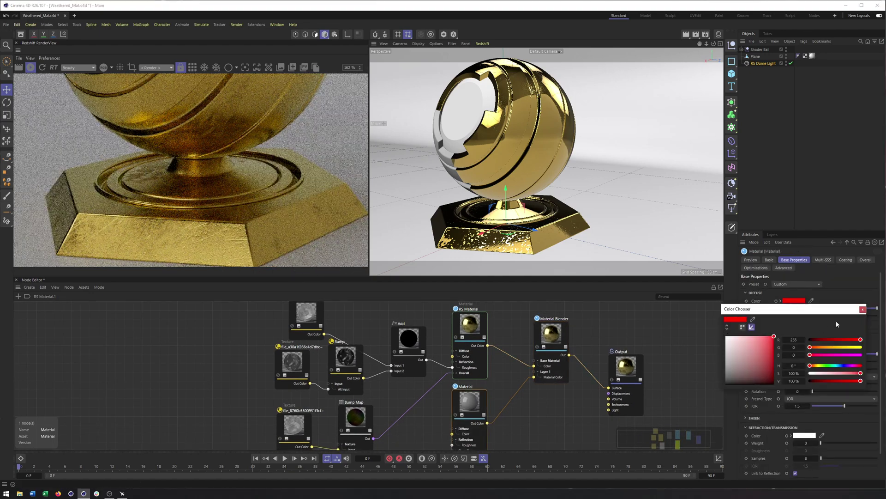
pyautogui.click(863, 309)
pyautogui.scroll(-2, 505, 404)
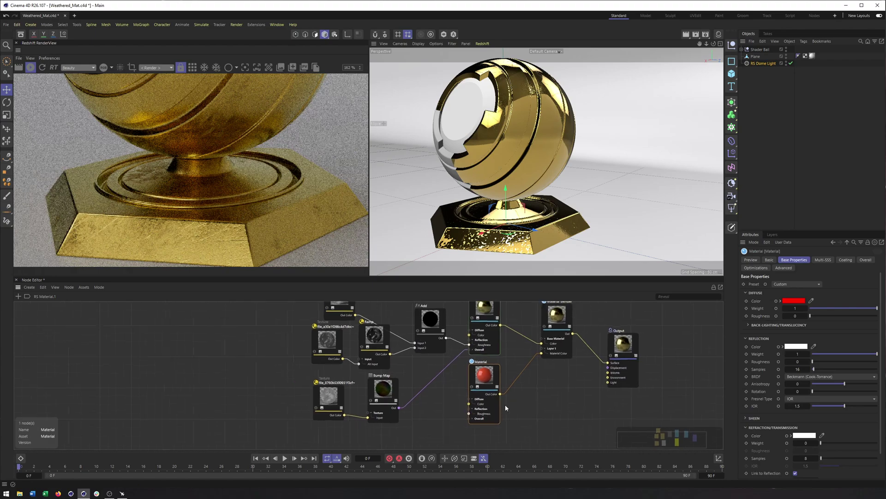
# Search the node assets for "curv" and add a Curvature node below the Material Blender
pyautogui.moveTo(541, 395); pyautogui.dragTo(539, 394, button='middle')
pyautogui.scroll(1, 540, 365)
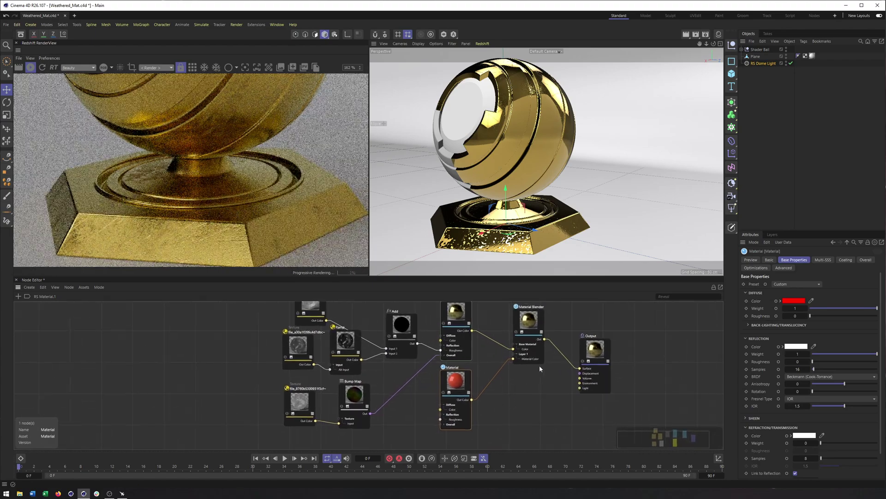
pyautogui.click(536, 336)
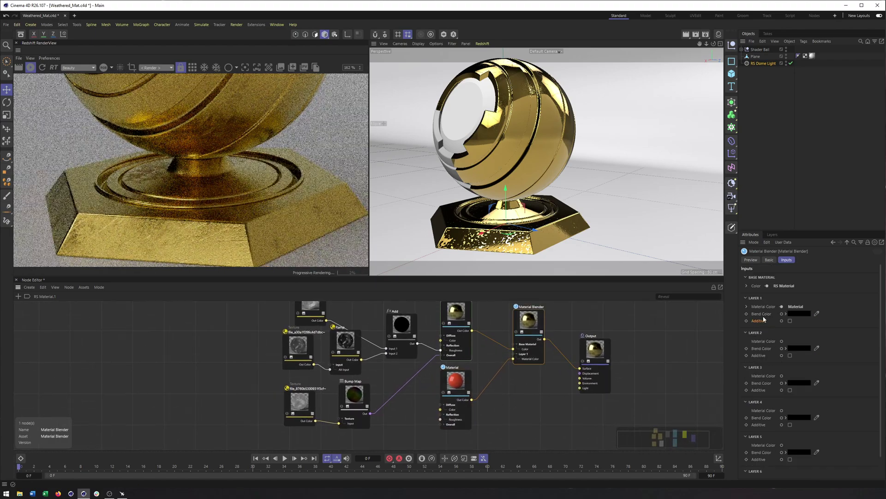
pyautogui.click(18, 297)
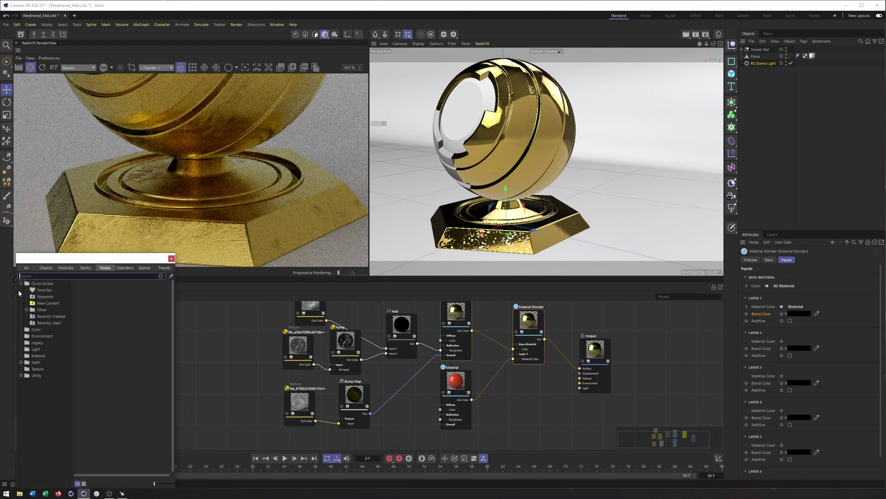
pyautogui.write('curv')
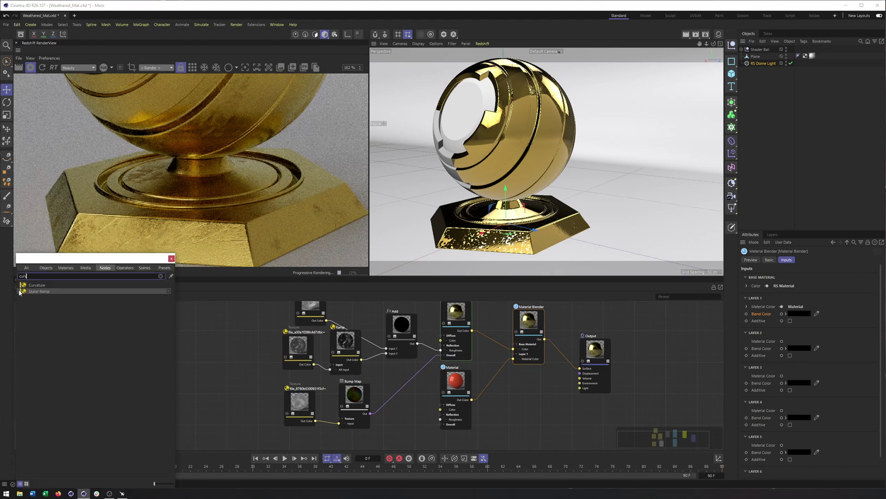
pyautogui.moveTo(506, 390); pyautogui.dragTo(517, 414)
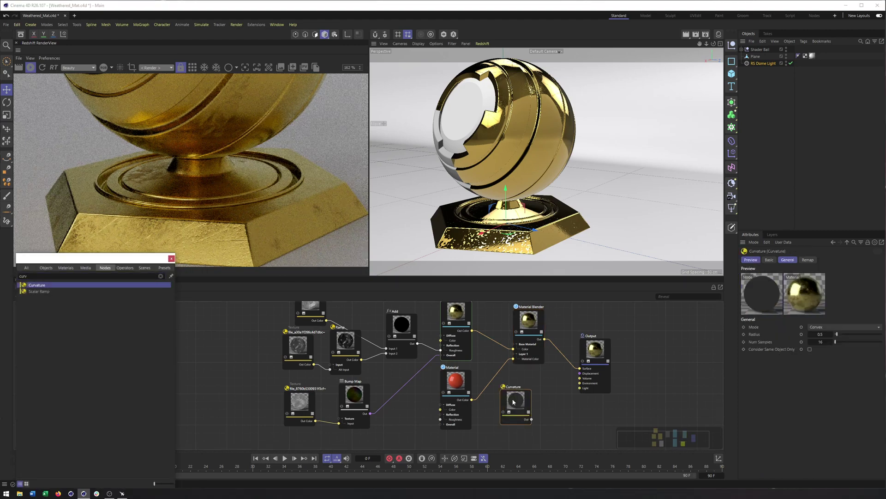
# Make room beside the red Material and connect the Curvature node's output to the Material Blender's Layer 1 Blend Color
pyautogui.moveTo(457, 379); pyautogui.dragTo(417, 378)
pyautogui.moveTo(516, 400); pyautogui.dragTo(536, 353)
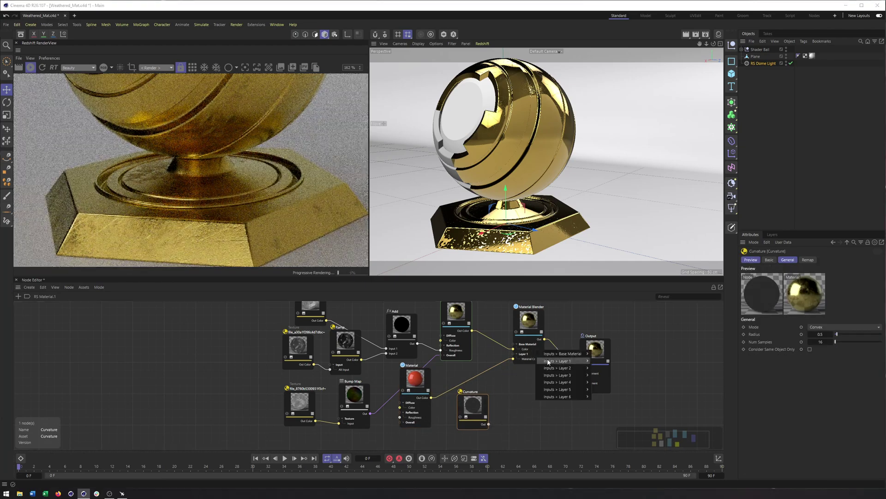
pyautogui.click(614, 372)
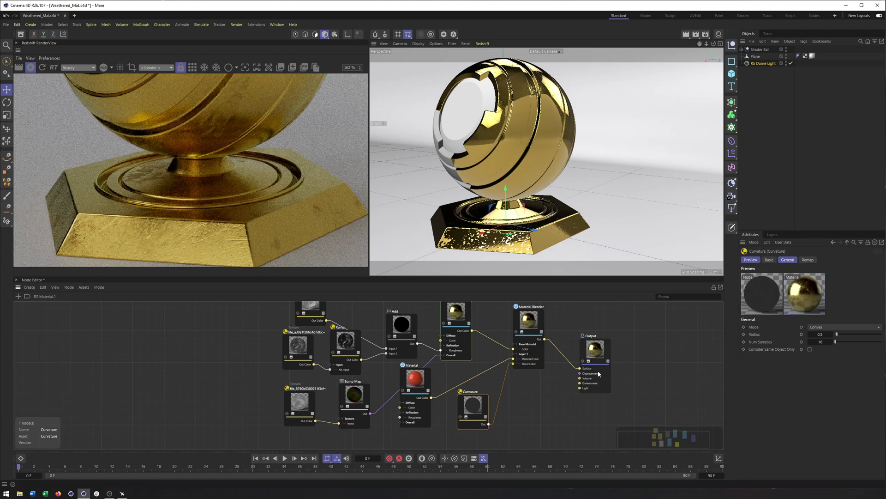
# Examine the blended material on the whole shader ball and compare it with a solo preview of the Curvature node
pyautogui.keyDown('alt'); pyautogui.moveTo(508, 160); pyautogui.dragTo(506, 165, button='middle'); pyautogui.keyUp('alt')
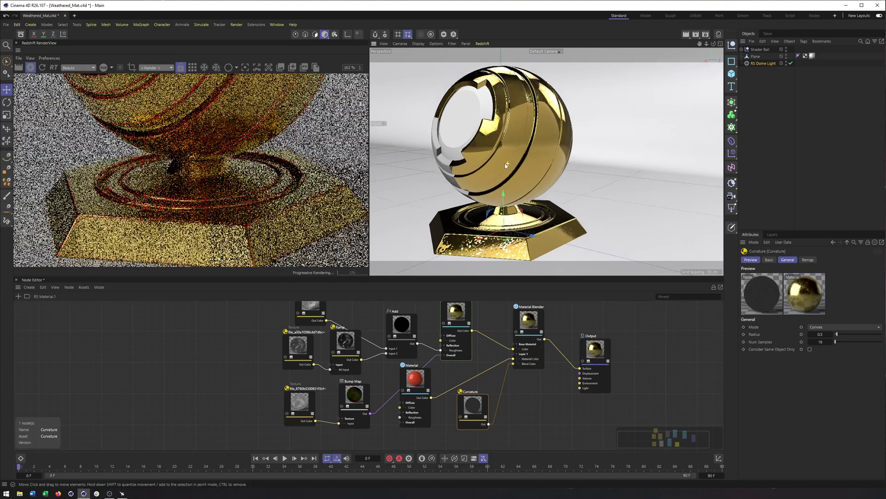
pyautogui.scroll(-3, 506, 164)
pyautogui.moveTo(196, 174); pyautogui.dragTo(218, 177)
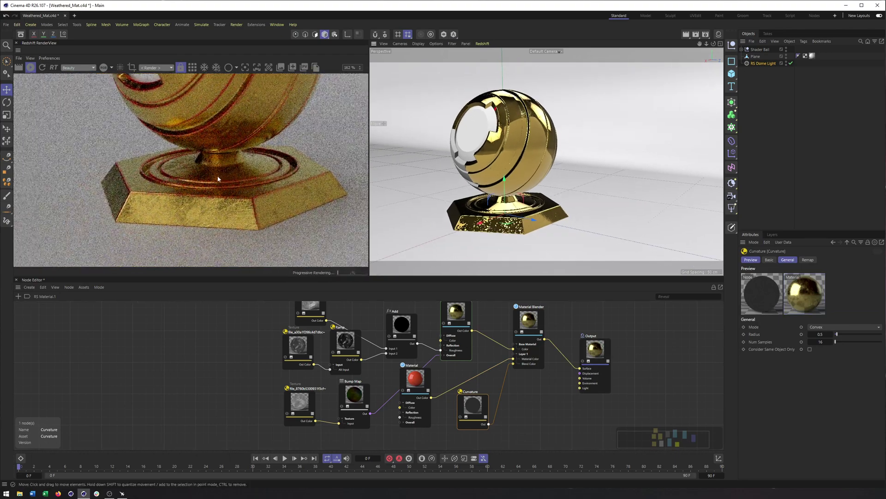
pyautogui.keyDown('alt'); pyautogui.moveTo(568, 161); pyautogui.dragTo(511, 117); pyautogui.keyUp('alt')
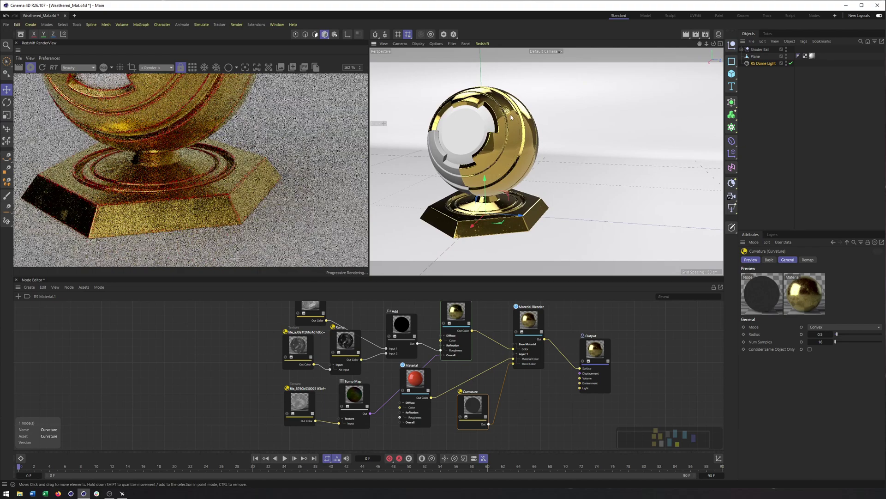
pyautogui.keyDown('alt'); pyautogui.moveTo(511, 117); pyautogui.dragTo(520, 127, button='middle'); pyautogui.keyUp('alt')
pyautogui.keyDown('alt'); pyautogui.moveTo(492, 392); pyautogui.dragTo(500, 347, button='middle'); pyautogui.keyUp('alt')
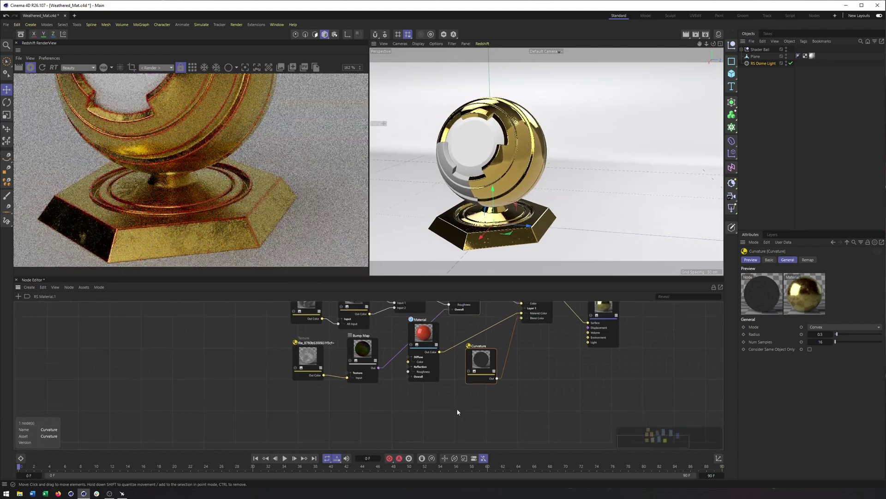
pyautogui.click(468, 372)
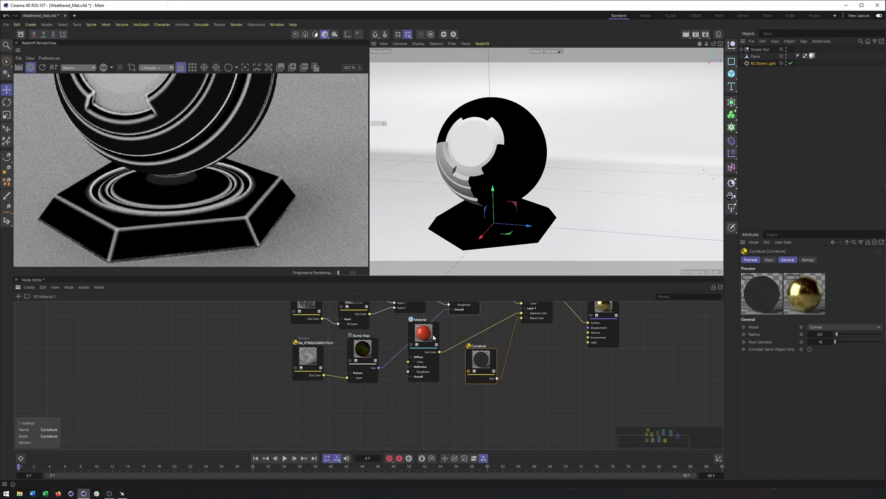
pyautogui.click(469, 372)
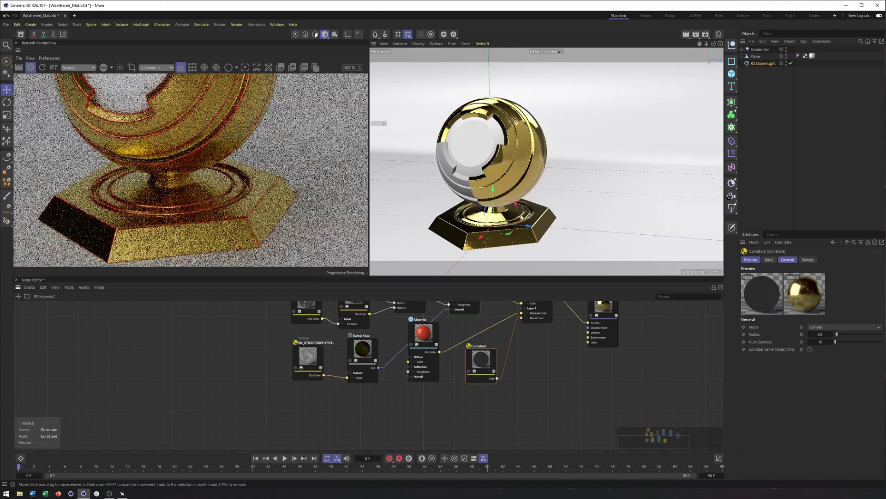
# Inspect the red edge blending close up at the corner of the shader ball's base
pyautogui.scroll(5, 537, 223)
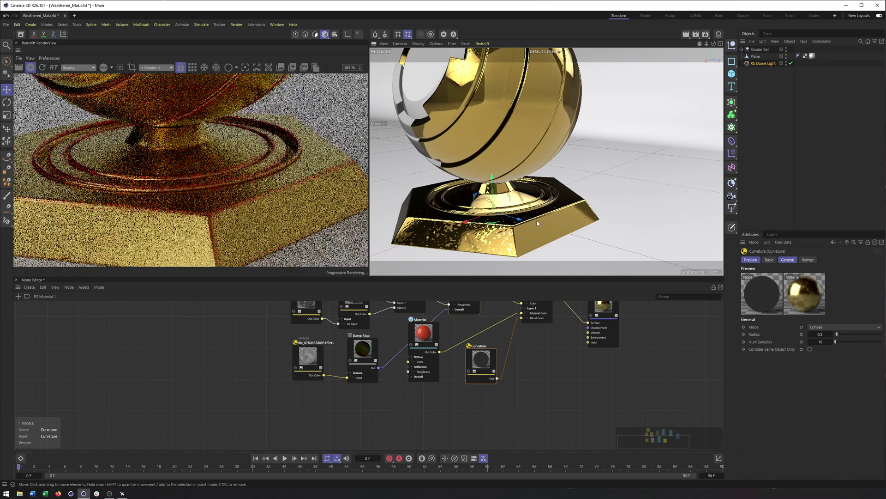
pyautogui.scroll(5, 536, 223)
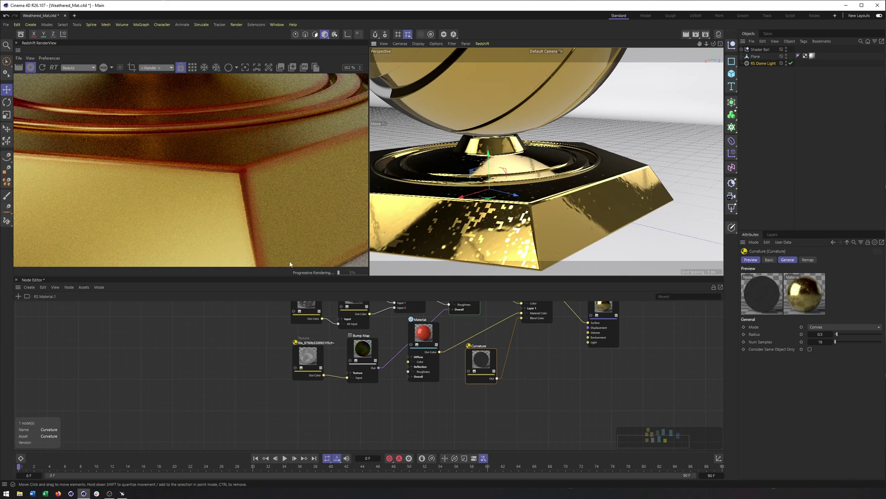
pyautogui.scroll(-5, 554, 201)
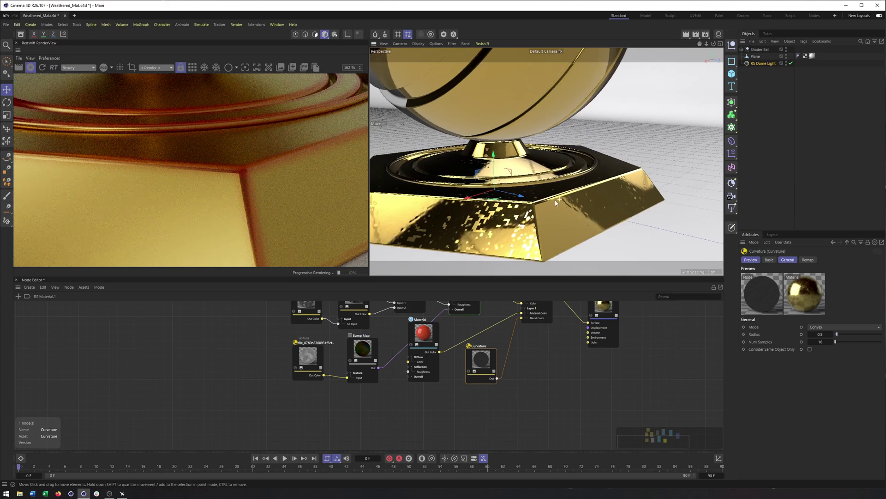
pyautogui.keyDown('alt'); pyautogui.moveTo(549, 205); pyautogui.dragTo(543, 208, button='right'); pyautogui.keyUp('alt')
pyautogui.keyDown('alt'); pyautogui.moveTo(513, 233); pyautogui.dragTo(517, 225, button='middle'); pyautogui.keyUp('alt')
pyautogui.keyDown('alt'); pyautogui.moveTo(518, 225); pyautogui.dragTo(509, 236); pyautogui.keyUp('alt')
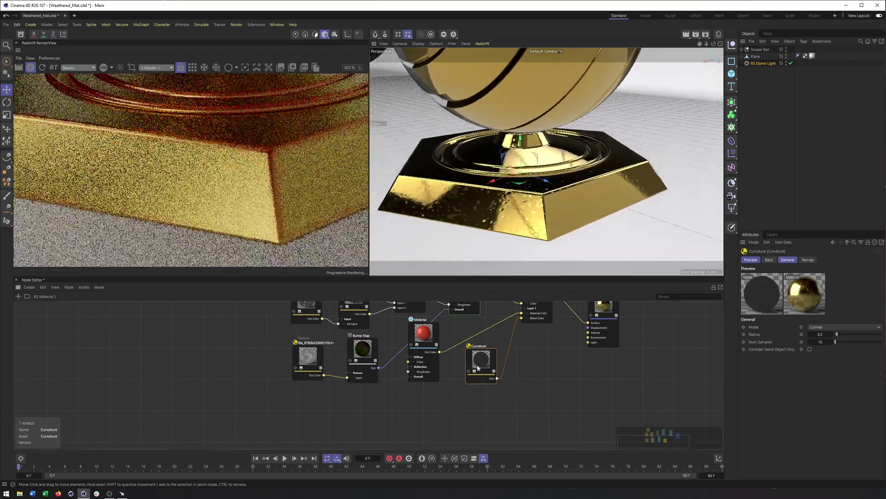
# Preview the roughness Add node and the Curvature node on their own in the render, restoring the full material after each
pyautogui.moveTo(481, 363); pyautogui.dragTo(475, 375)
pyautogui.keyDown('alt'); pyautogui.moveTo(487, 333); pyautogui.dragTo(473, 395, button='middle'); pyautogui.keyUp('alt')
pyautogui.click(381, 356)
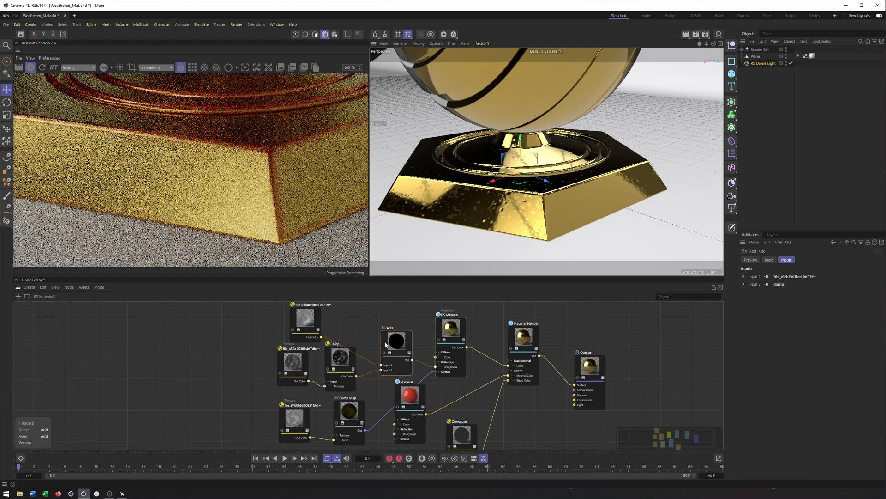
pyautogui.click(383, 353)
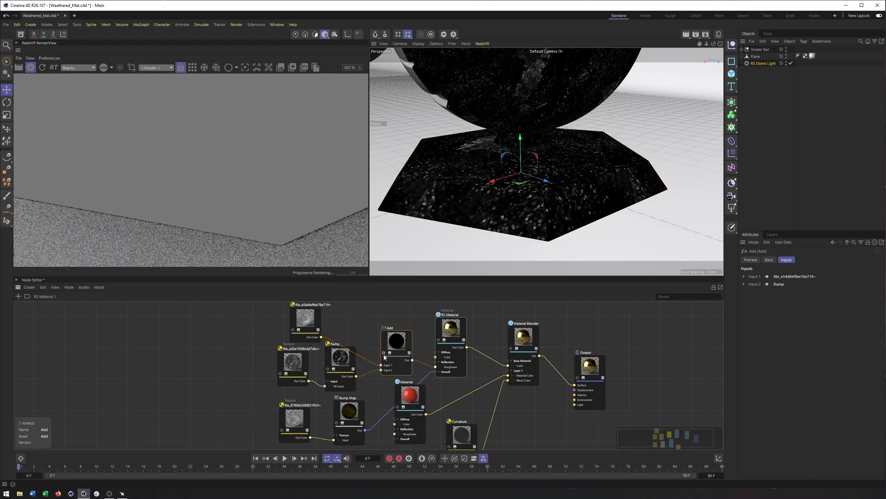
pyautogui.click(385, 354)
pyautogui.moveTo(487, 430); pyautogui.dragTo(490, 406, button='middle')
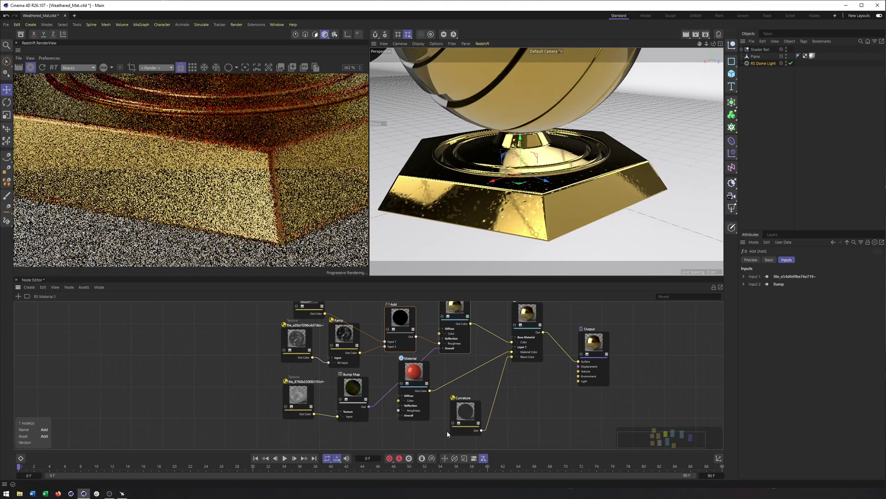
pyautogui.click(453, 423)
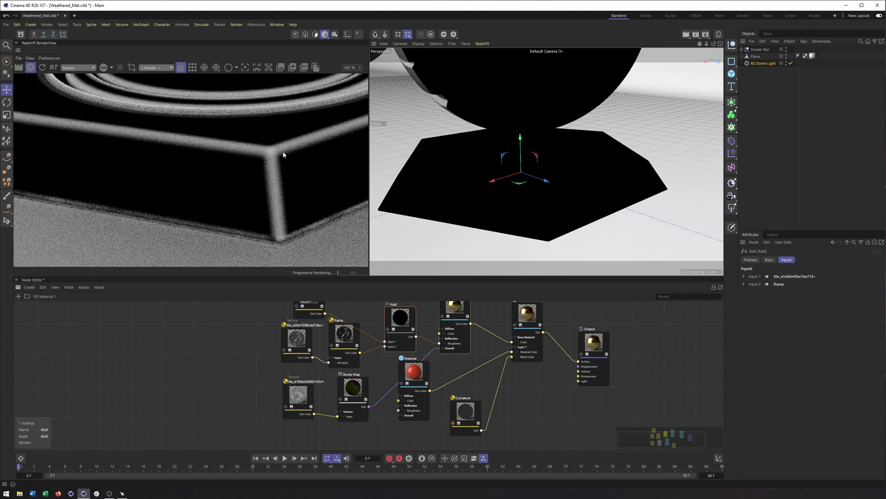
pyautogui.click(453, 423)
# Search the node assets for "noise" and add a Maxon Noise node next to the Curvature node
pyautogui.doubleClick(22, 300)
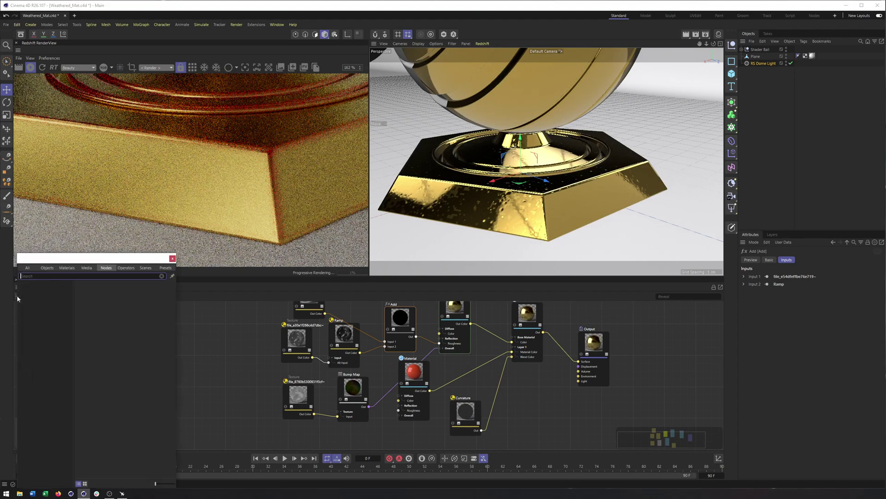
pyautogui.write('nouise')
pyautogui.press('BackSpace')
pyautogui.write('ise')
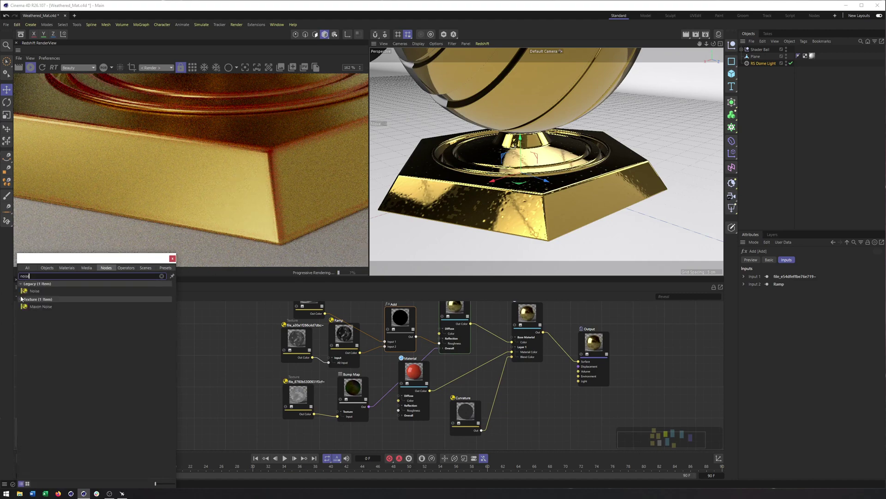
pyautogui.moveTo(299, 382); pyautogui.dragTo(515, 410)
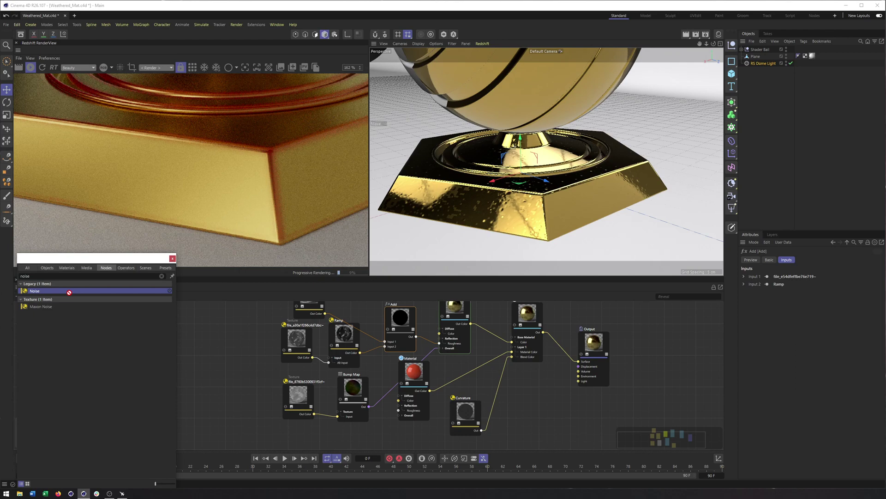
pyautogui.moveTo(50, 307); pyautogui.dragTo(517, 401)
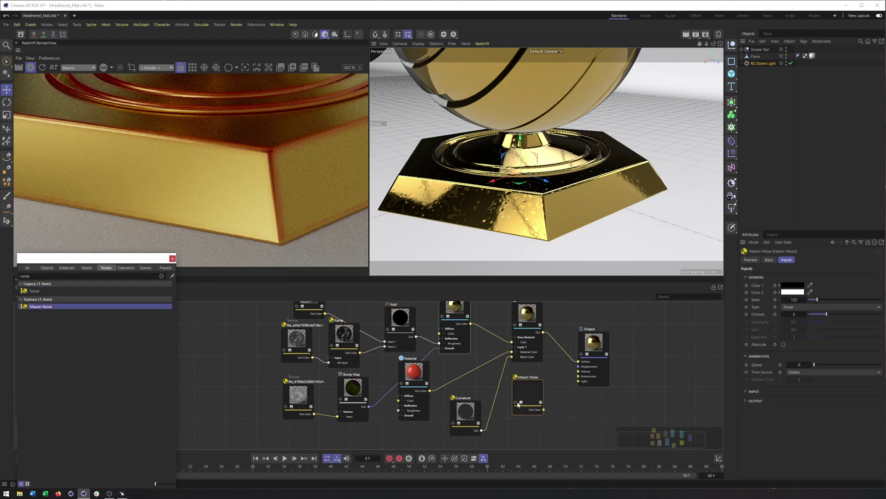
# Place an Add node with Curvature as Input 1 and Maxon Noise as Input 2, and connect its output to Layer 1 Blend Color
pyautogui.moveTo(19, 276); pyautogui.dragTo(90, 273)
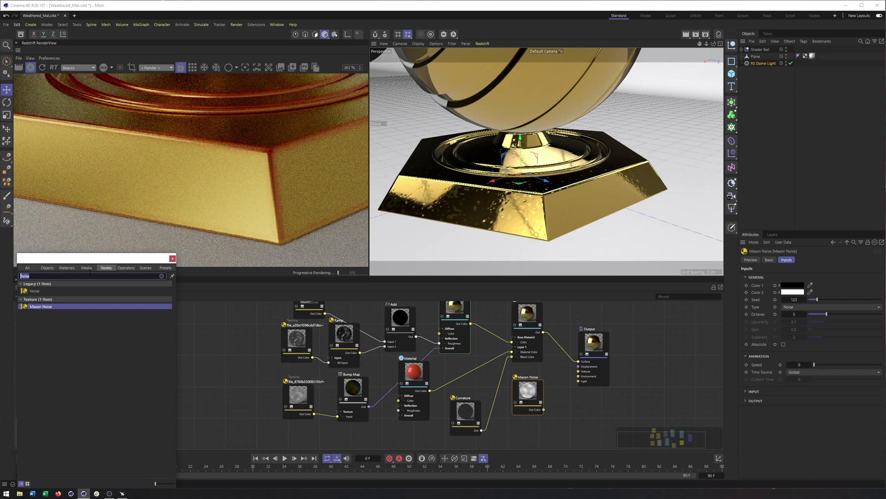
pyautogui.write('add')
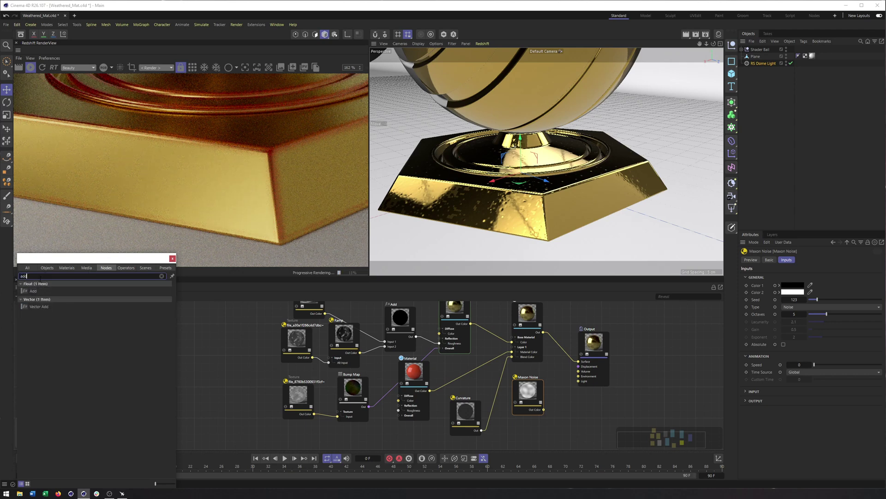
pyautogui.moveTo(33, 292); pyautogui.dragTo(521, 445)
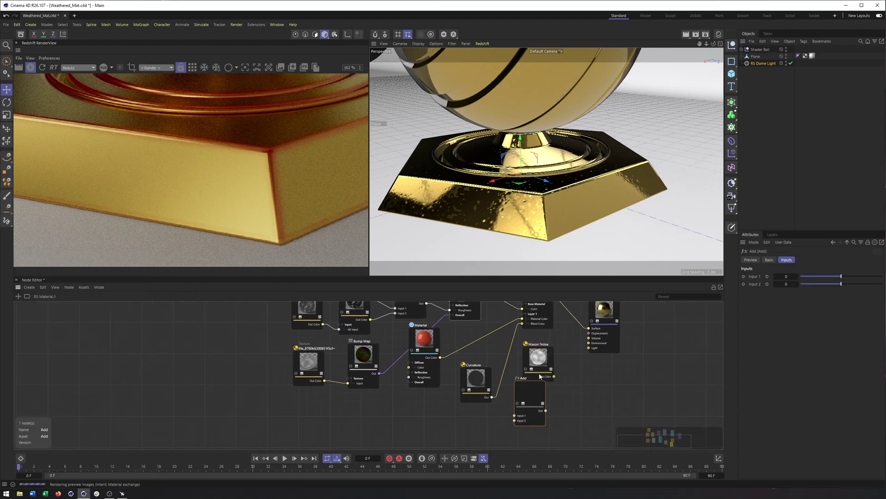
pyautogui.moveTo(490, 401); pyautogui.dragTo(514, 415)
pyautogui.moveTo(531, 362); pyautogui.dragTo(523, 325)
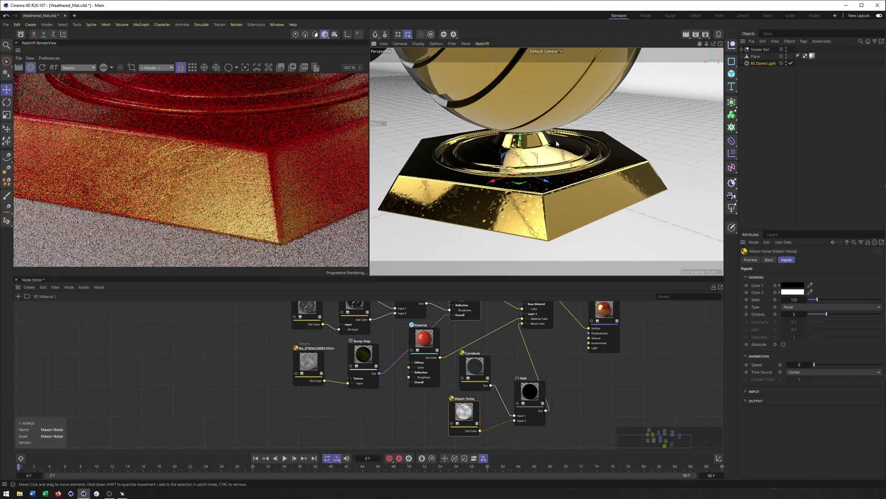
# Preview the Maxon Noise node on its own in the render and set its noise type to Luka
pyautogui.keyDown('alt'); pyautogui.moveTo(557, 144); pyautogui.dragTo(517, 146, button='right'); pyautogui.keyUp('alt')
pyautogui.keyDown('alt'); pyautogui.moveTo(517, 147); pyautogui.dragTo(531, 150); pyautogui.keyUp('alt')
pyautogui.keyDown('alt'); pyautogui.moveTo(531, 150); pyautogui.dragTo(524, 178, button='middle'); pyautogui.keyUp('alt')
pyautogui.keyDown('alt'); pyautogui.moveTo(525, 178); pyautogui.dragTo(557, 161); pyautogui.keyUp('alt')
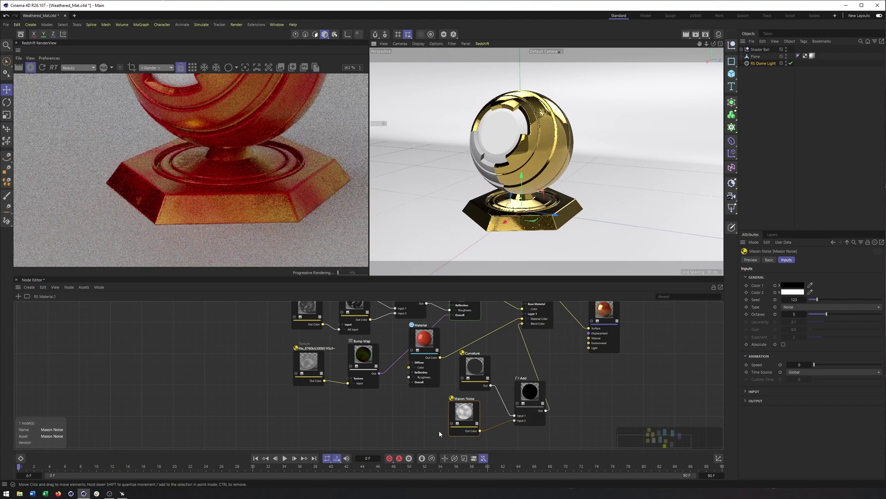
pyautogui.click(452, 424)
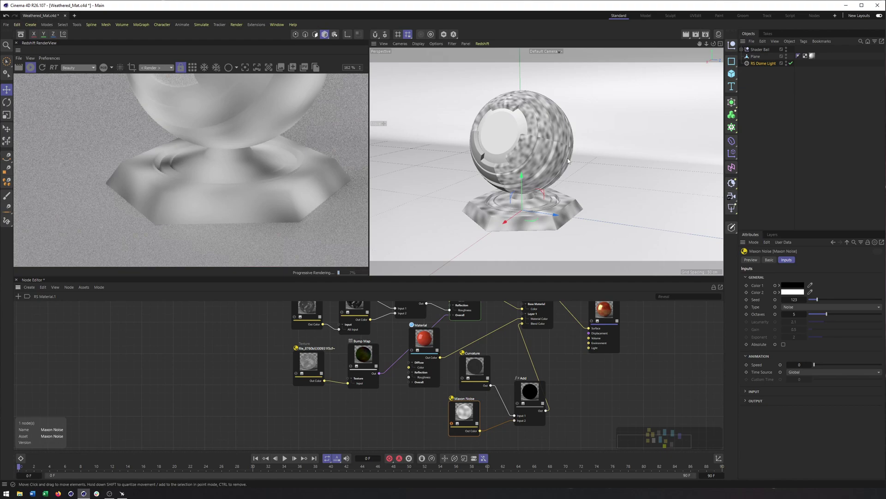
pyautogui.scroll(3, 568, 159)
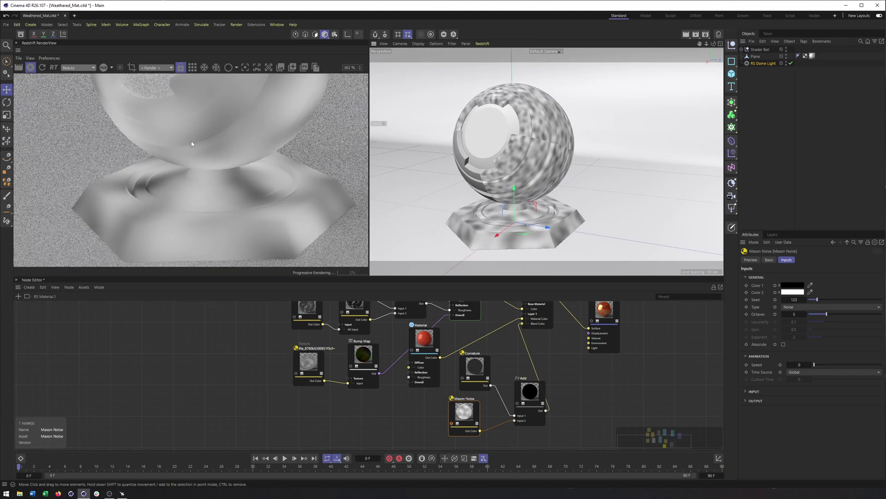
pyautogui.click(808, 307)
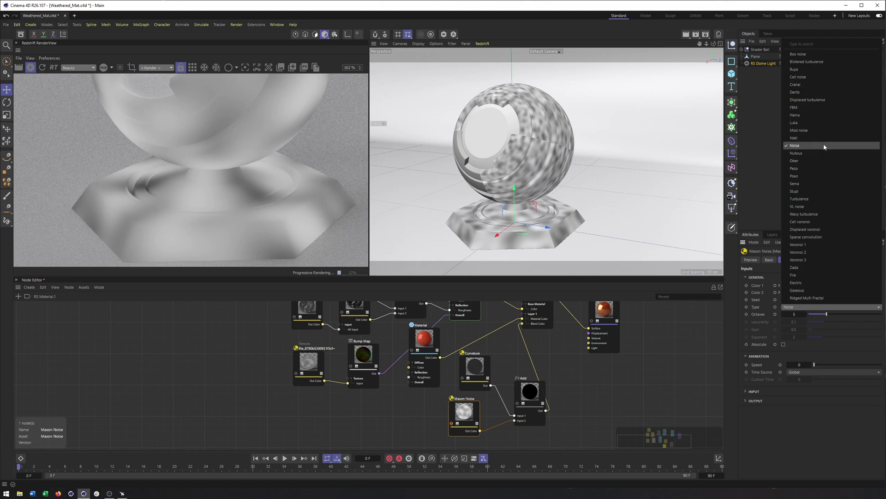
pyautogui.click(828, 123)
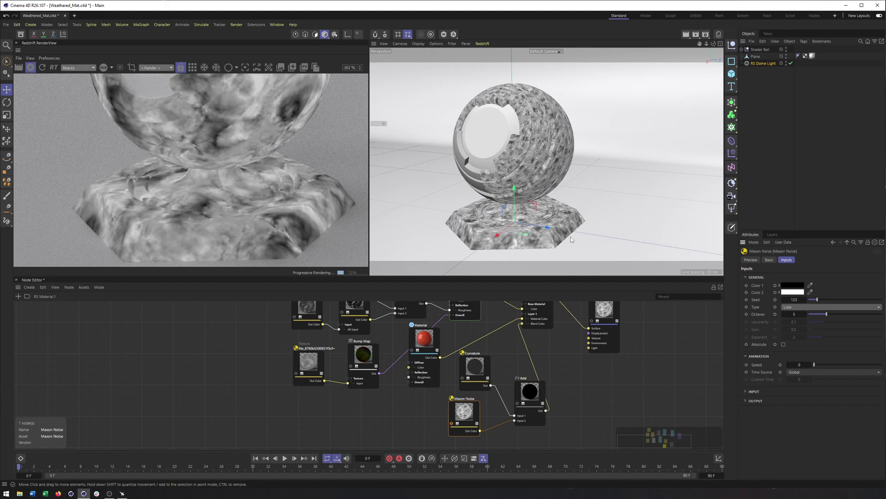
# Lower the Maxon Noise node's output Brightness to -0.42
pyautogui.click(753, 392)
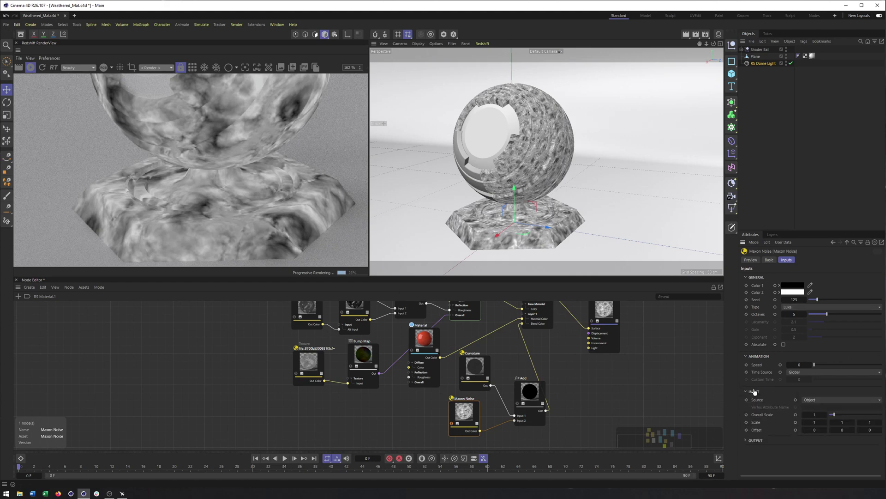
pyautogui.click(754, 392)
pyautogui.click(752, 401)
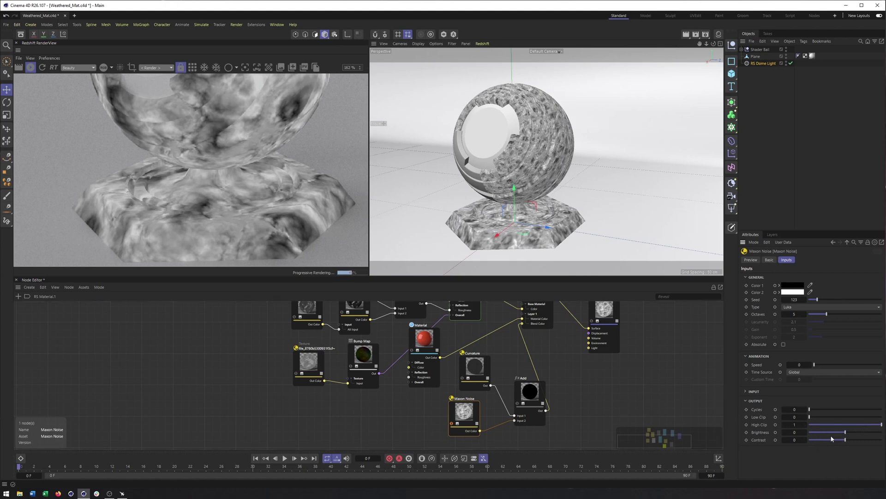
pyautogui.moveTo(846, 435); pyautogui.dragTo(825, 435)
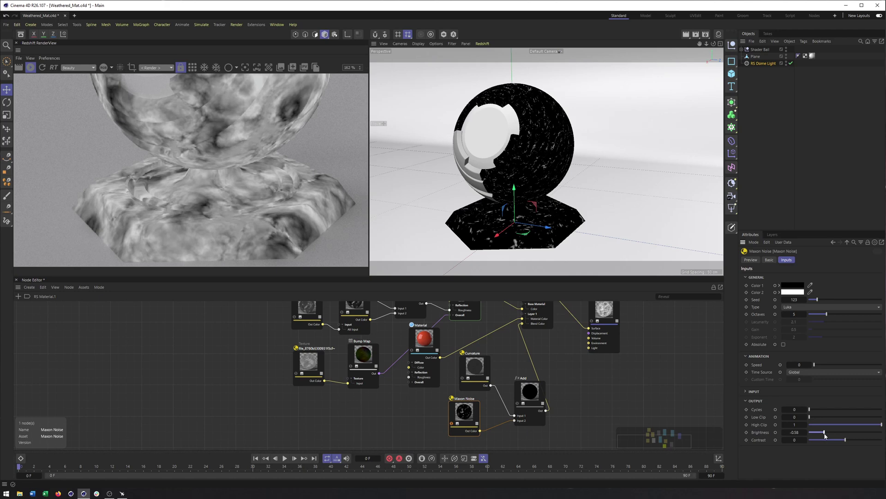
pyautogui.moveTo(825, 435); pyautogui.dragTo(831, 436)
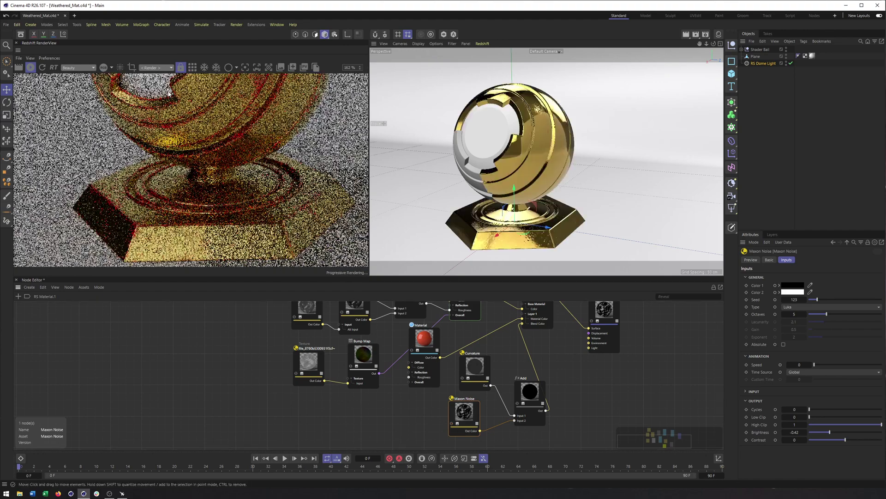
# Preview the Maxon Noise node and the Add node on their own in the render, restoring the full material after each
pyautogui.click(452, 424)
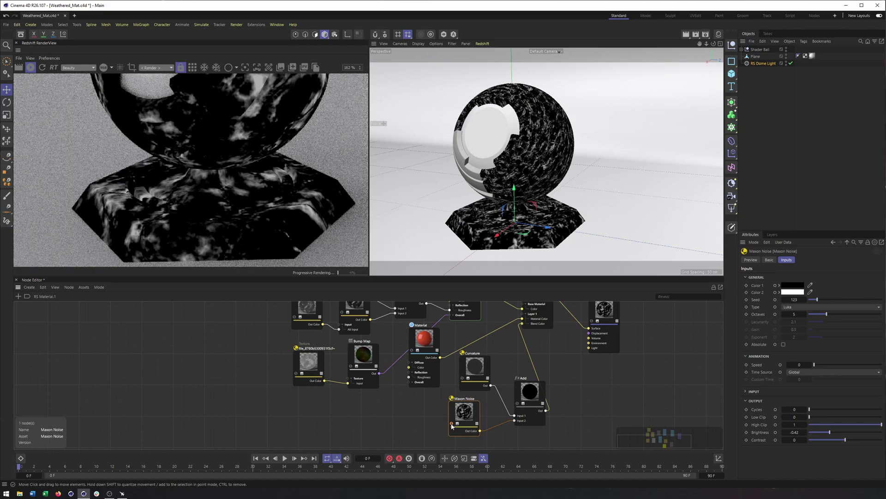
pyautogui.click(452, 424)
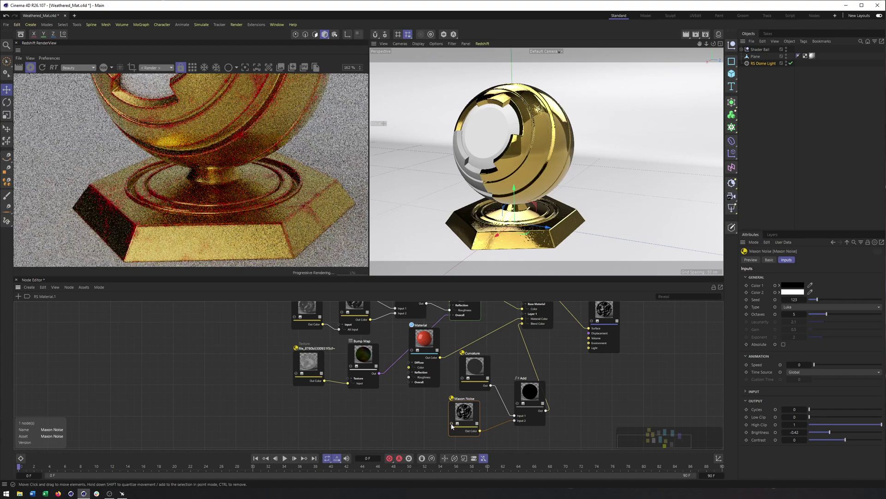
pyautogui.keyDown('alt'); pyautogui.moveTo(489, 160); pyautogui.dragTo(466, 162); pyautogui.keyUp('alt')
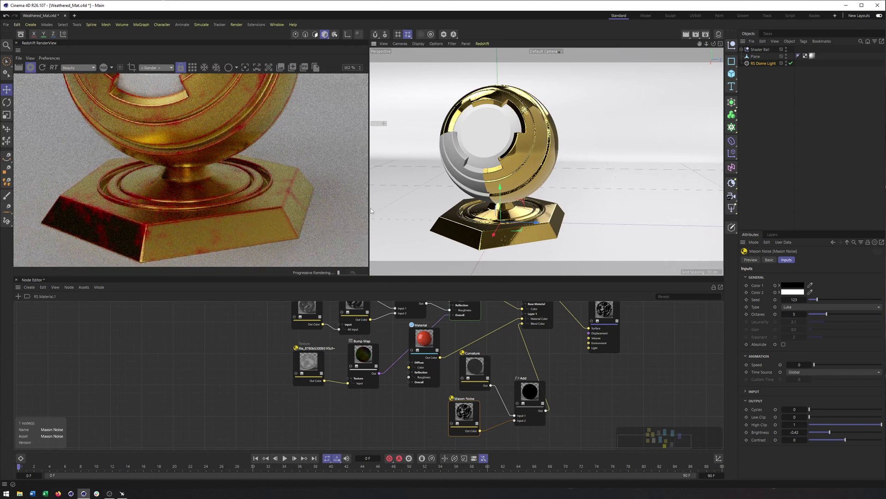
pyautogui.click(517, 404)
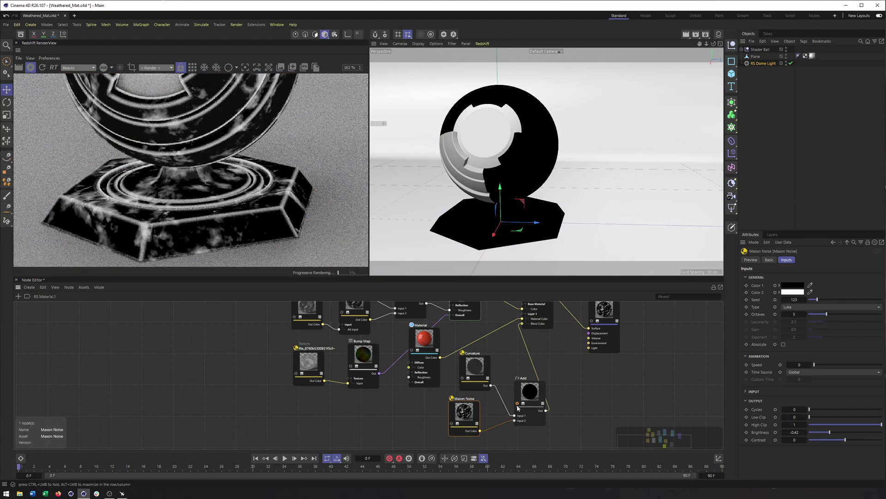
pyautogui.click(518, 404)
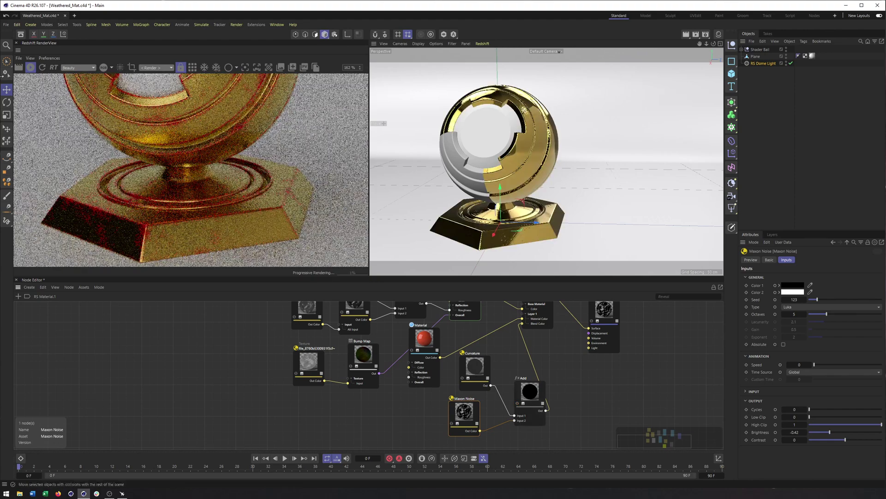
# Find the Mul node in the node assets and add it beside the Add node
pyautogui.hotkey('shift', 'c')
pyautogui.write('m')
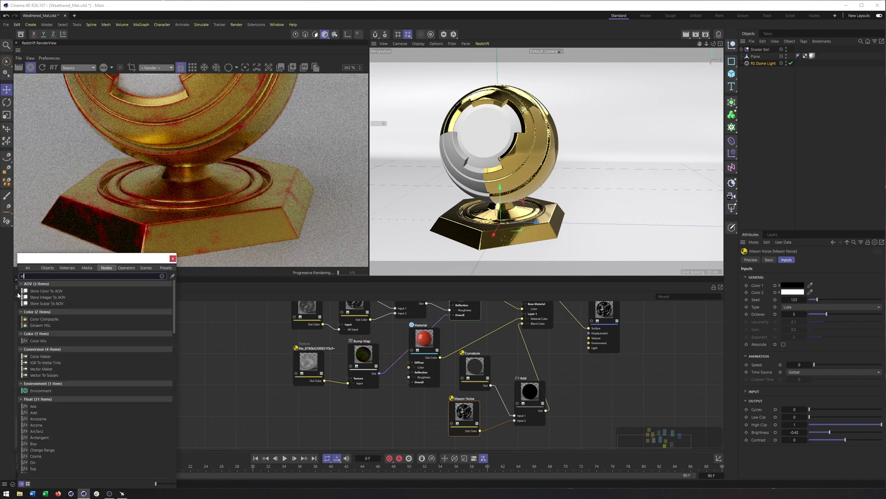
pyautogui.write('ult')
pyautogui.press('BackSpace')
pyautogui.press('BackSpace')
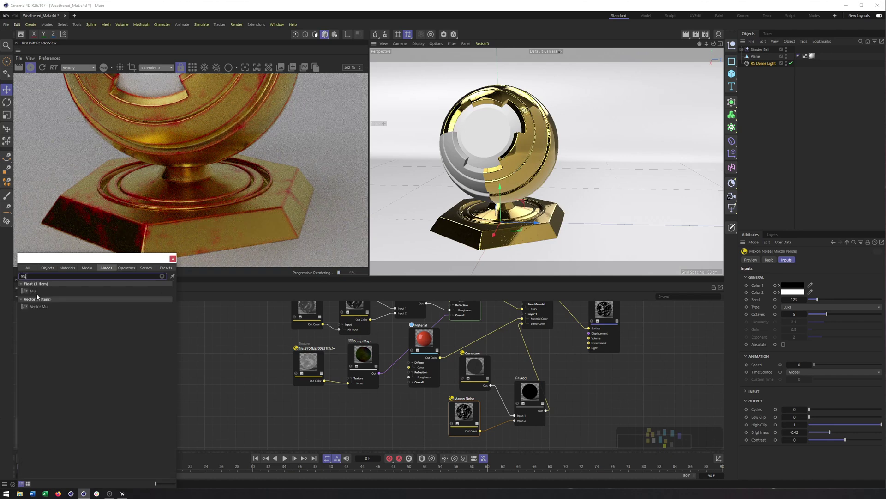
pyautogui.moveTo(44, 290); pyautogui.dragTo(564, 361)
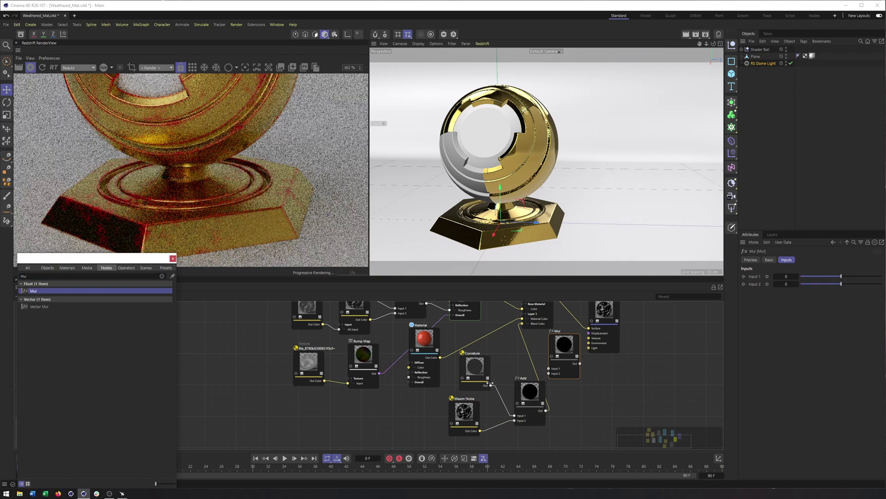
# Connect Curvature to the Mul node's Input 1 and Add to its Input 2, and route Mul's output to Layer 1 Blend Color
pyautogui.moveTo(491, 386); pyautogui.dragTo(549, 369)
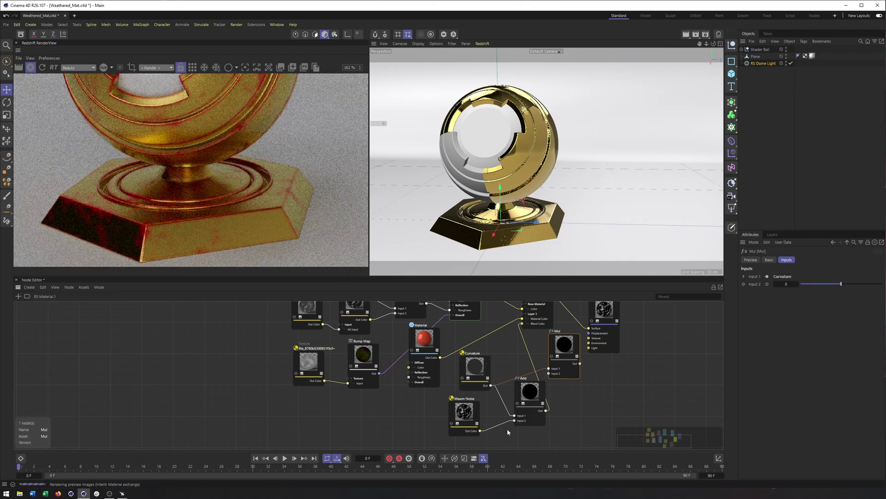
pyautogui.moveTo(480, 431); pyautogui.dragTo(549, 373)
pyautogui.moveTo(532, 405); pyautogui.dragTo(516, 408)
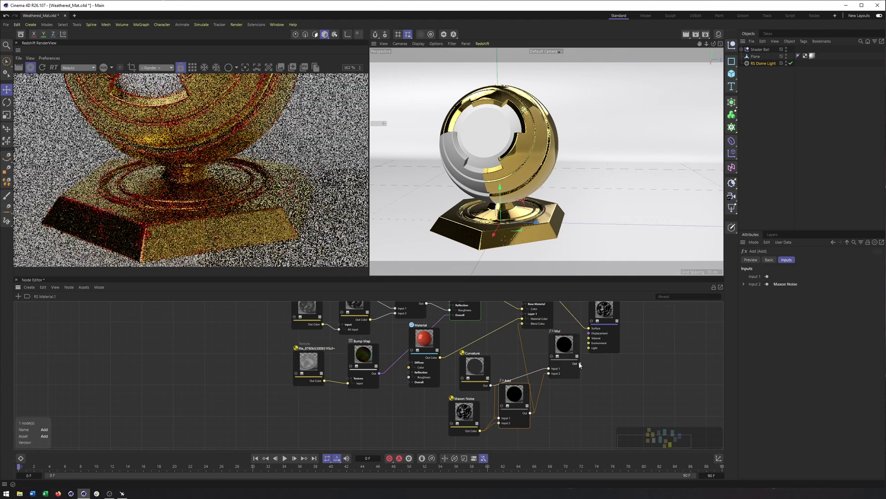
pyautogui.moveTo(581, 363); pyautogui.dragTo(523, 324)
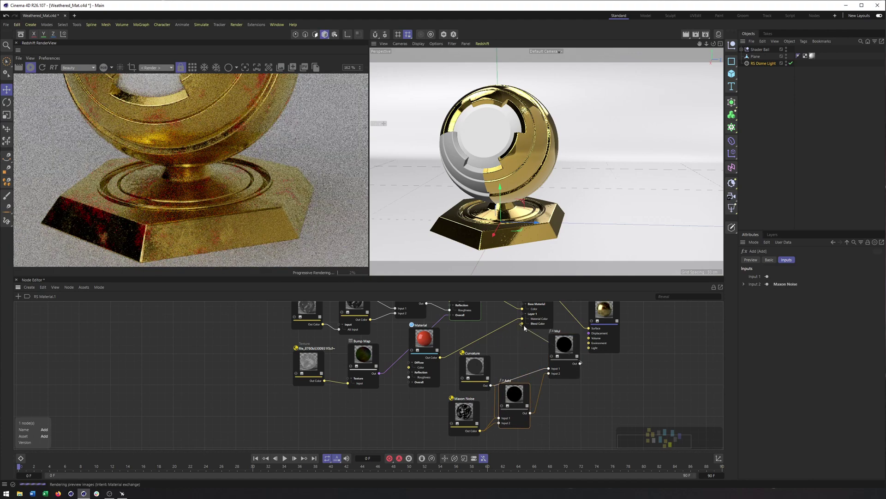
# Preview the Mul node's mask on its own, restore the full material, and inspect the base's edges up close
pyautogui.click(552, 356)
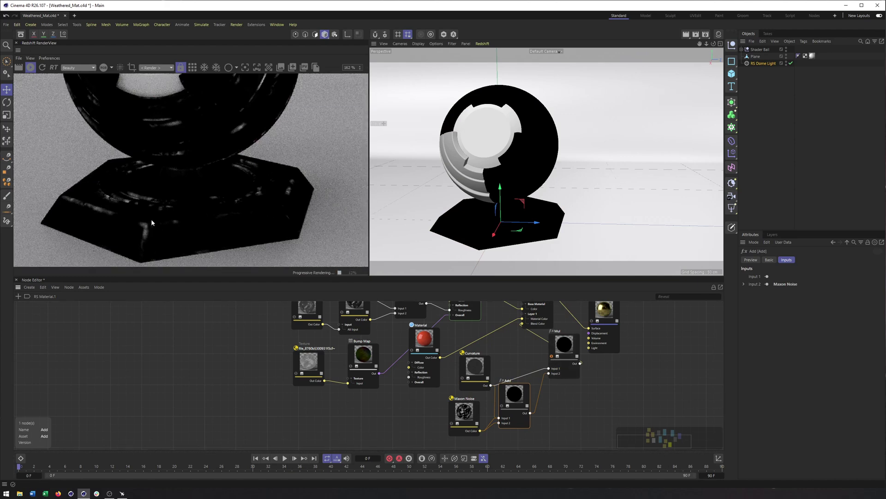
pyautogui.click(552, 357)
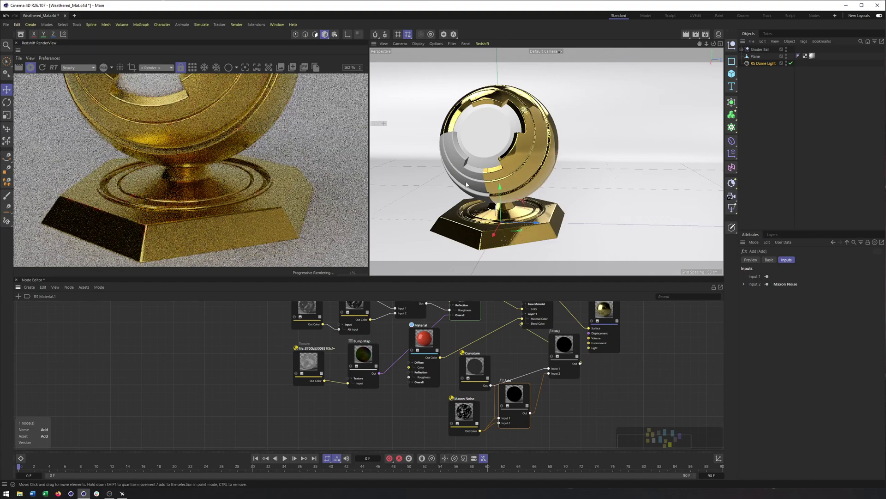
pyautogui.keyDown('alt'); pyautogui.moveTo(478, 198); pyautogui.dragTo(490, 185); pyautogui.keyUp('alt')
pyautogui.scroll(8, 491, 186)
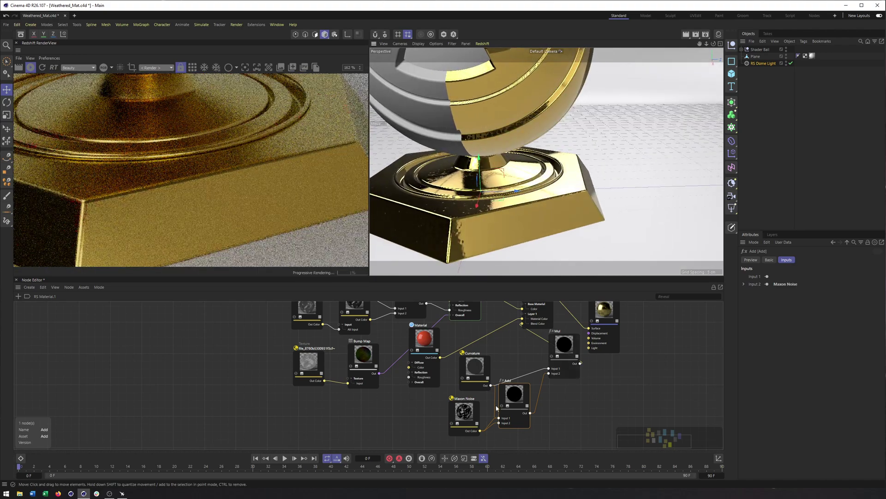
# Reset the Maxon Noise node's Brightness to 0 and raise its Contrast to 0.476
pyautogui.click(466, 411)
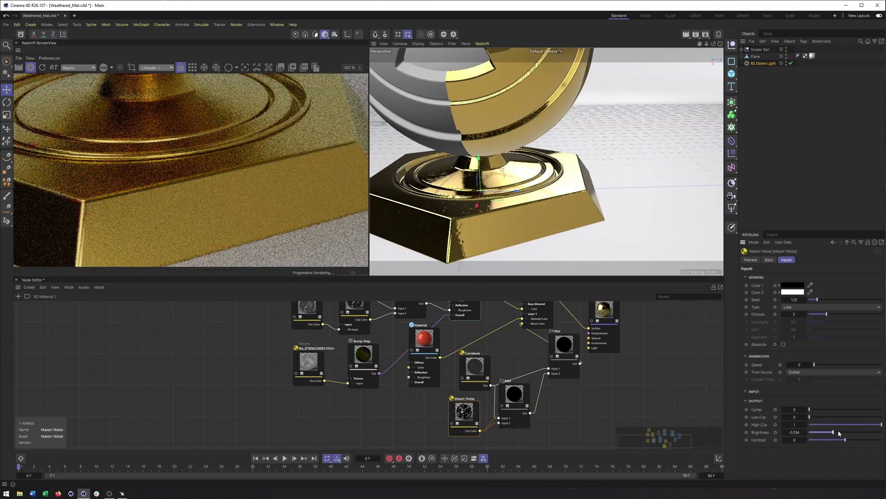
pyautogui.moveTo(838, 432); pyautogui.dragTo(846, 429)
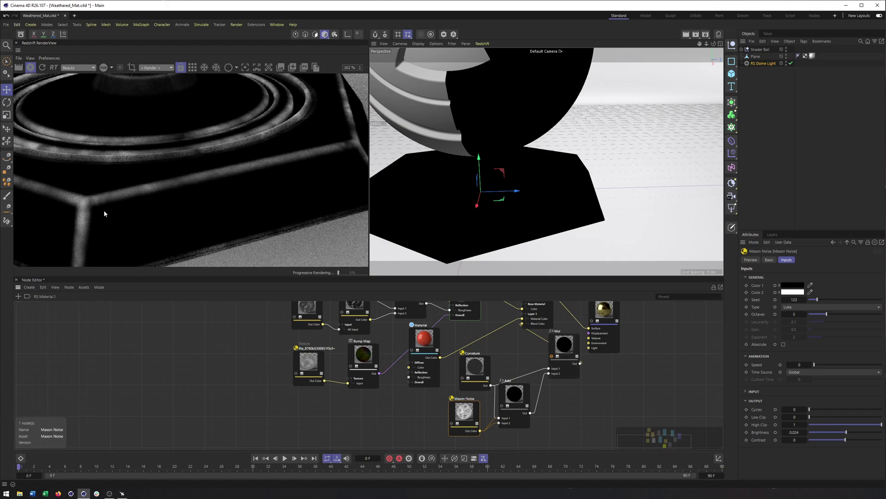
pyautogui.rightClick(806, 433)
pyautogui.moveTo(846, 440); pyautogui.dragTo(863, 443)
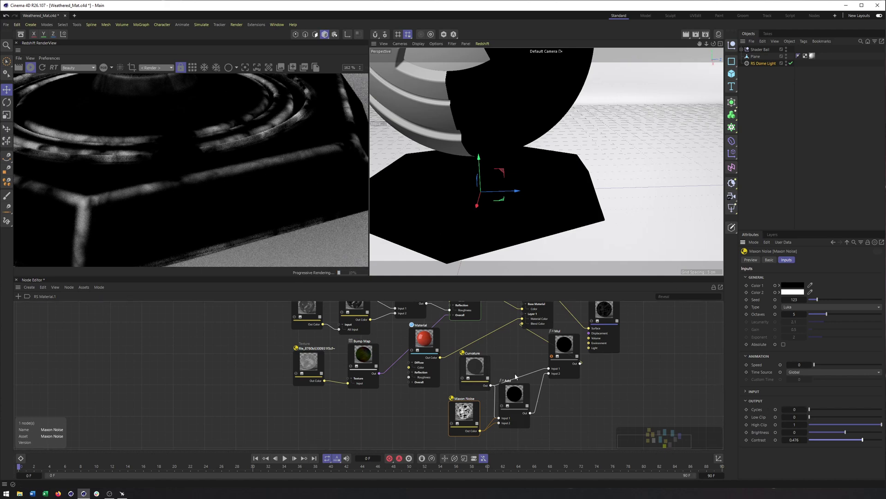
# Check the edge blending on the whole base from farther back, comparing the full material with the isolated Mul output
pyautogui.click(471, 366)
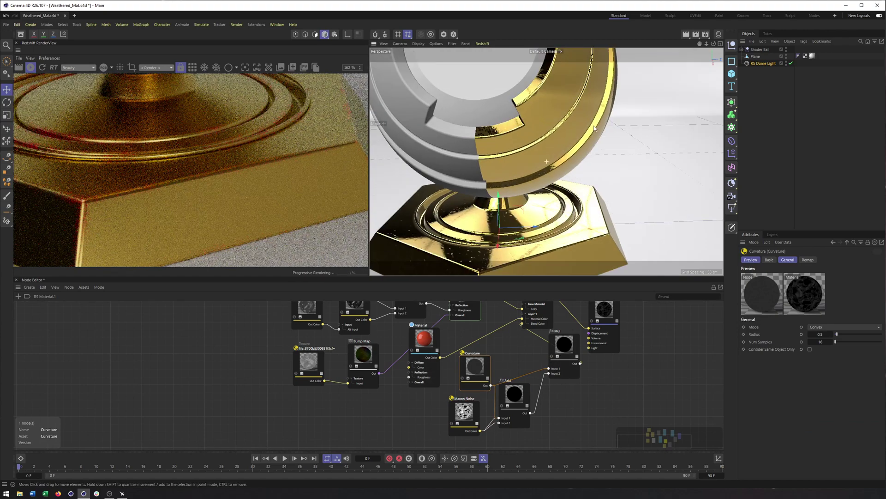
pyautogui.keyDown('alt'); pyautogui.moveTo(594, 128); pyautogui.dragTo(641, 182, button='middle'); pyautogui.keyUp('alt')
pyautogui.keyDown('alt'); pyautogui.moveTo(641, 182); pyautogui.dragTo(569, 134, button='right'); pyautogui.keyUp('alt')
pyautogui.keyDown('alt'); pyautogui.moveTo(569, 134); pyautogui.dragTo(536, 103, button='middle'); pyautogui.keyUp('alt')
pyautogui.keyDown('alt'); pyautogui.moveTo(543, 174); pyautogui.dragTo(537, 172); pyautogui.keyUp('alt')
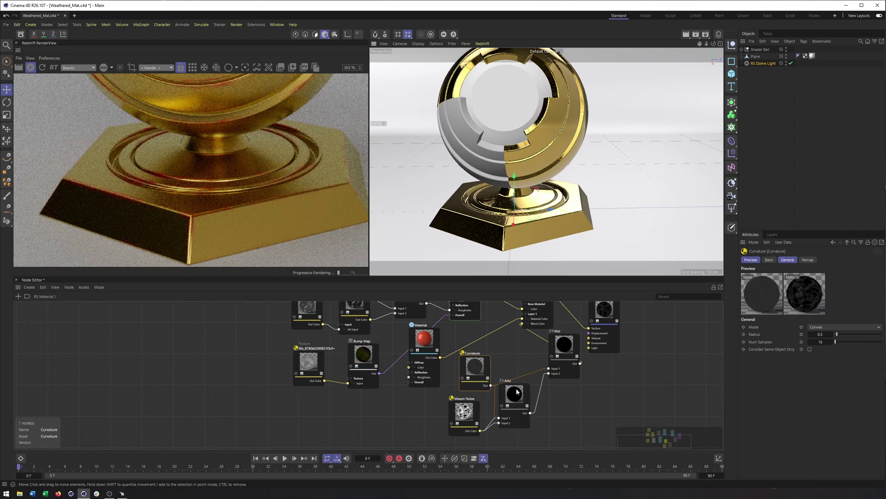
pyautogui.moveTo(564, 344); pyautogui.dragTo(561, 353)
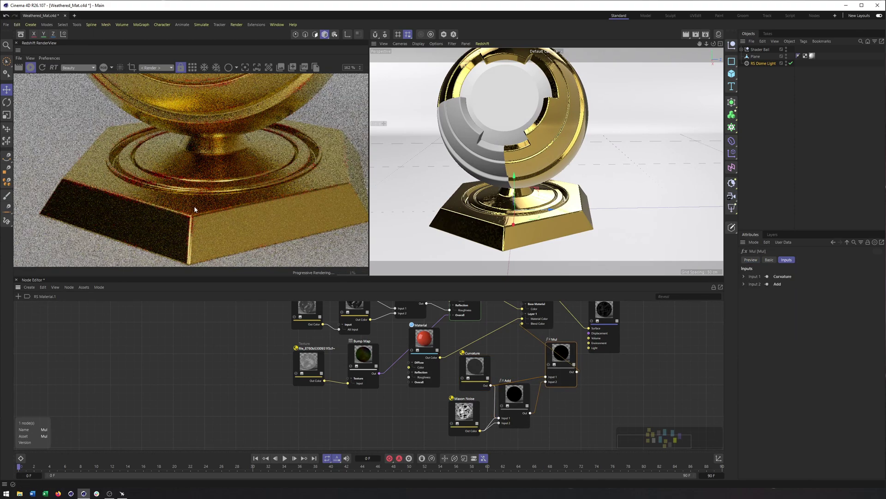
pyautogui.click(548, 365)
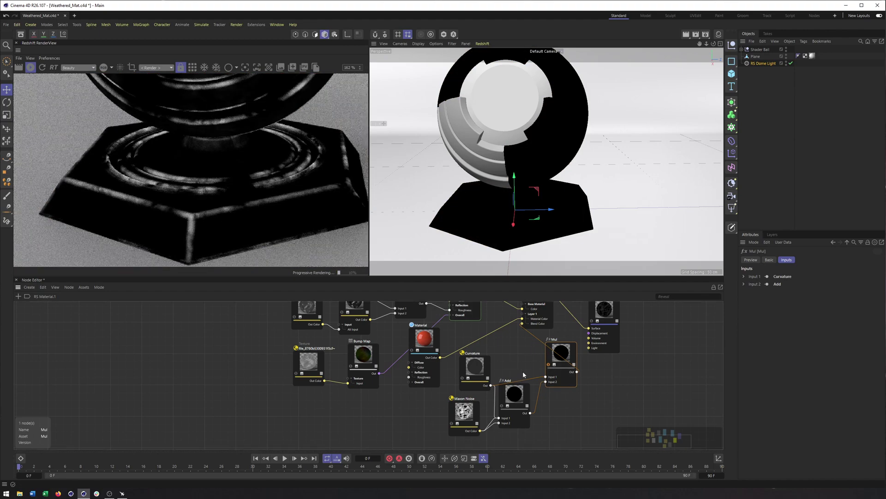
pyautogui.click(549, 364)
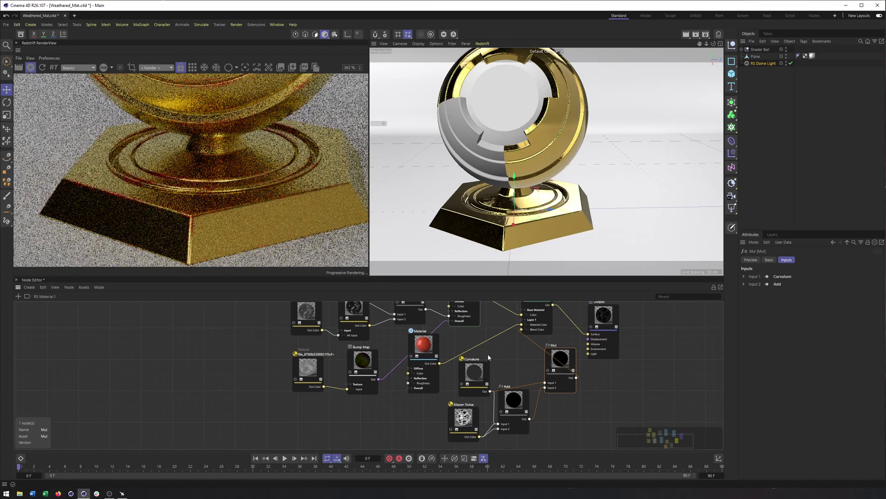
# Connect the Maxon Noise output directly to Layer 1 Blend Color in place of the Mul node
pyautogui.moveTo(464, 413); pyautogui.dragTo(520, 337)
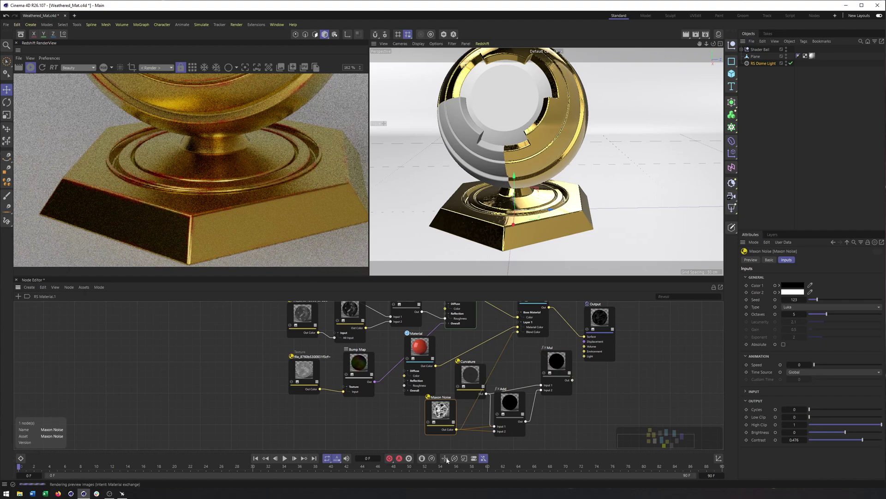
pyautogui.keyDown('alt'); pyautogui.moveTo(572, 124); pyautogui.dragTo(554, 170, button='middle'); pyautogui.keyUp('alt')
pyautogui.scroll(-3, 562, 151)
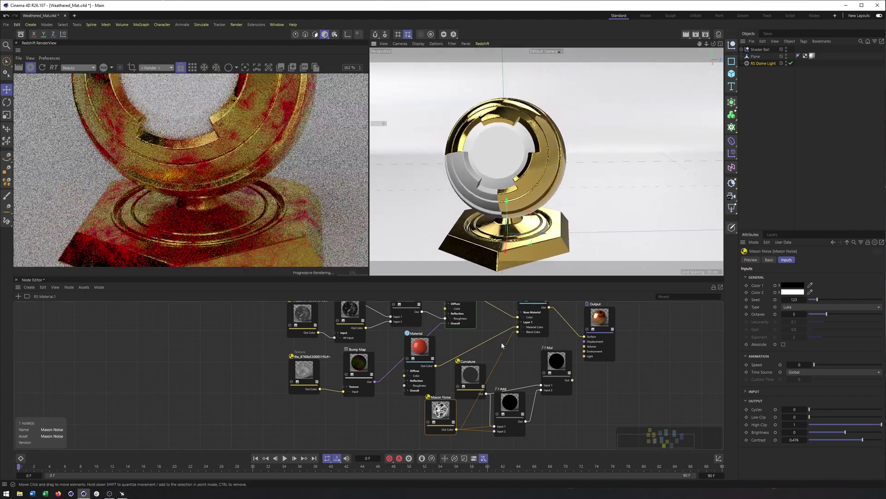
# Examine how the noise alone blends the red material into the gold across the shader ball and its base
pyautogui.keyDown('alt'); pyautogui.moveTo(504, 344); pyautogui.dragTo(505, 361, button='middle'); pyautogui.keyUp('alt')
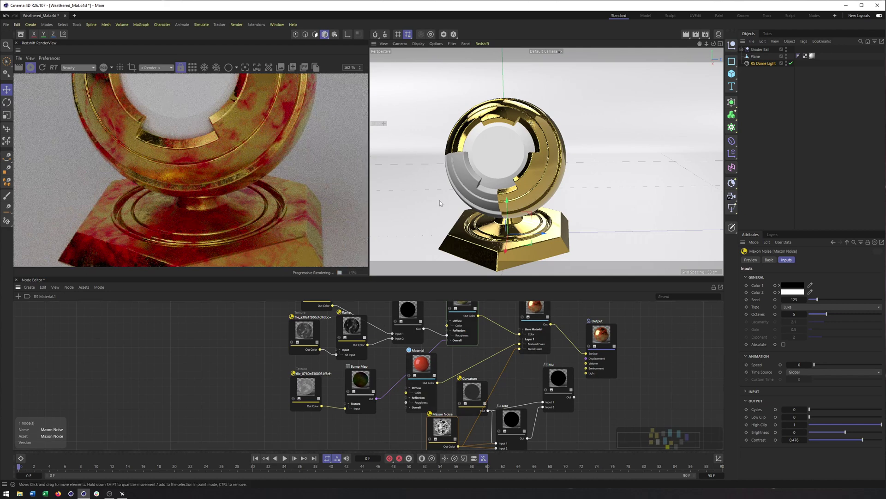
pyautogui.scroll(5, 512, 194)
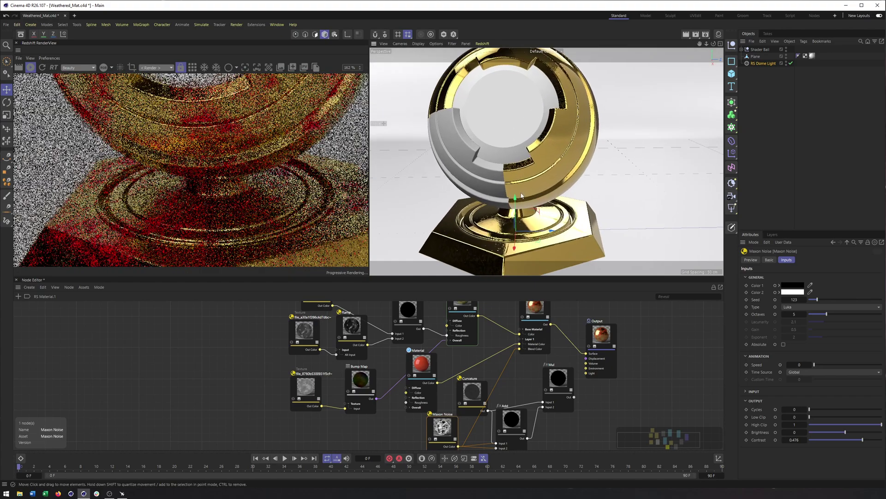
pyautogui.scroll(-2, 526, 188)
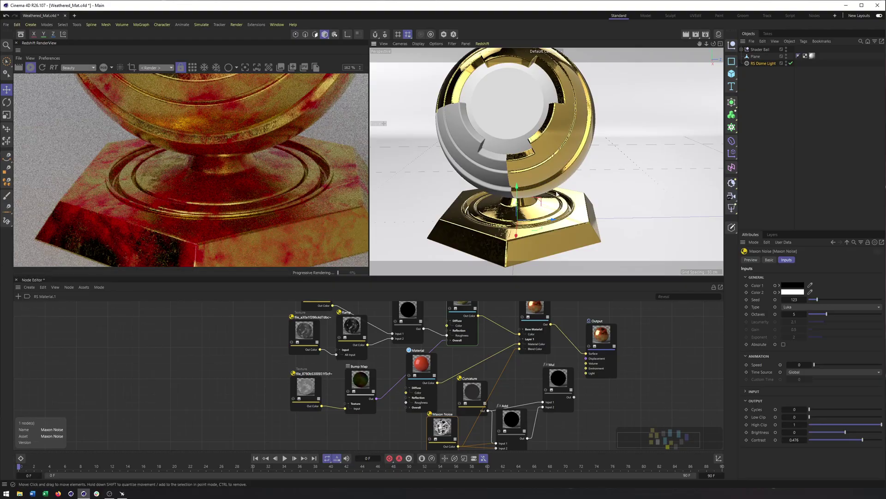
pyautogui.scroll(-3, 552, 198)
pyautogui.scroll(-2, 553, 198)
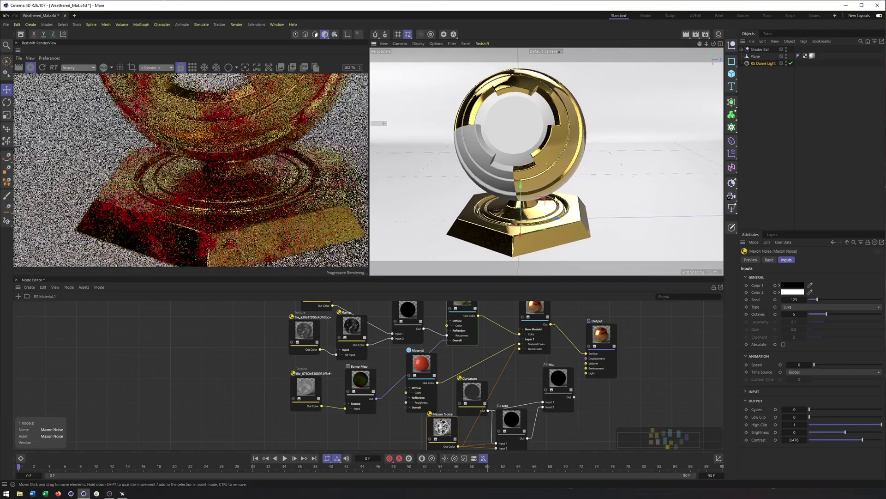
pyautogui.keyDown('alt'); pyautogui.moveTo(576, 232); pyautogui.dragTo(577, 231); pyautogui.keyUp('alt')
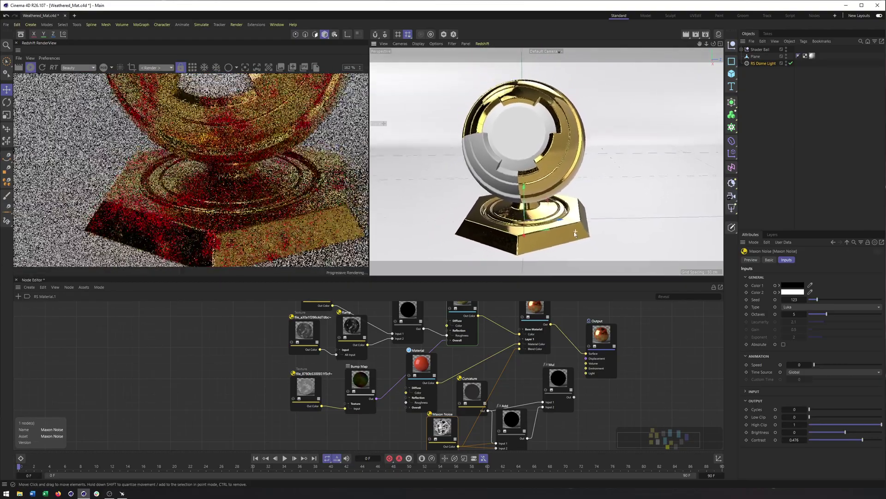
pyautogui.keyDown('alt'); pyautogui.moveTo(574, 233); pyautogui.dragTo(570, 243); pyautogui.keyUp('alt')
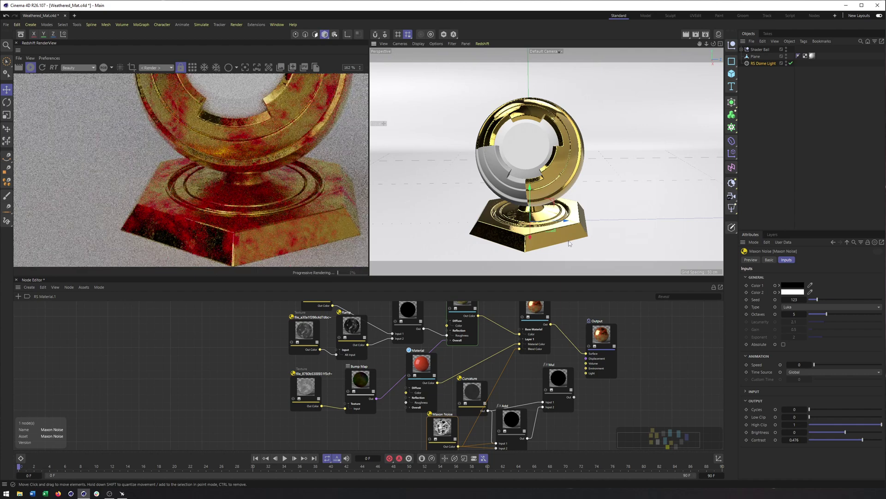